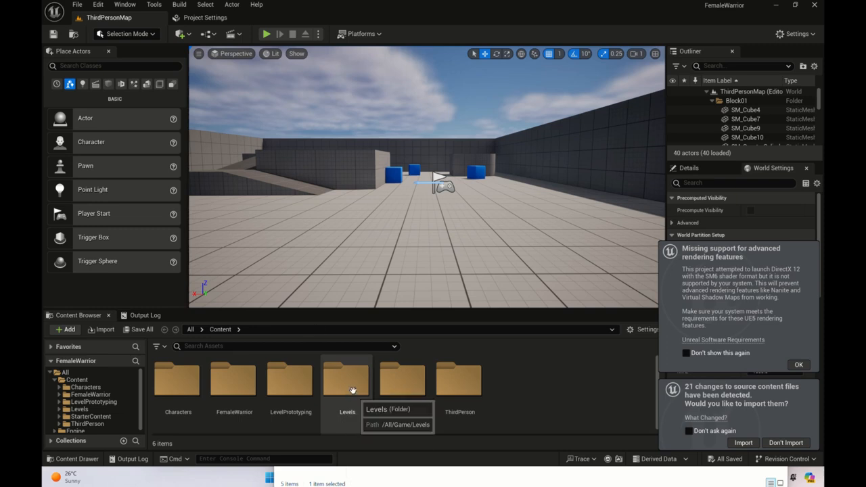
Open the TestLevel folder inside the project's Content/Levels folder
double_click(354, 392)
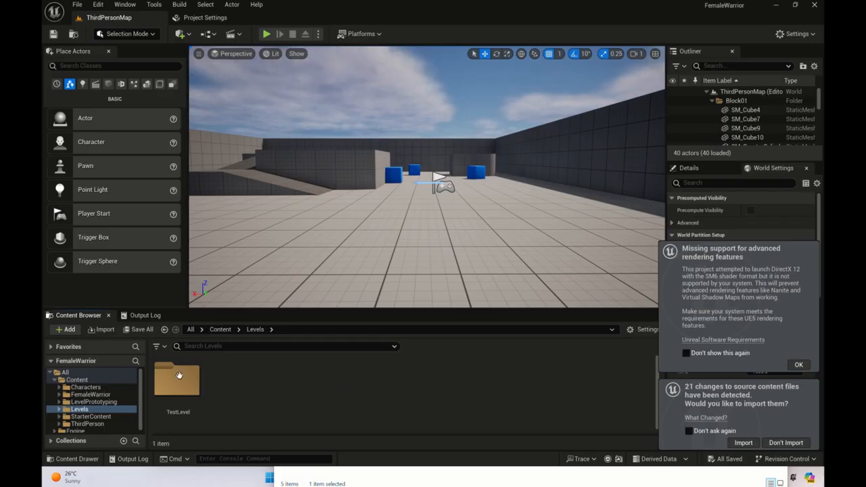
left_click(79, 380)
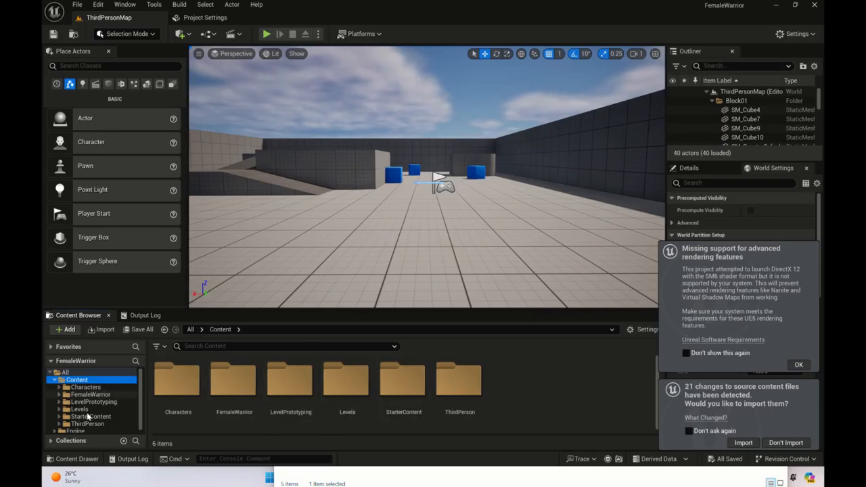
double_click(339, 389)
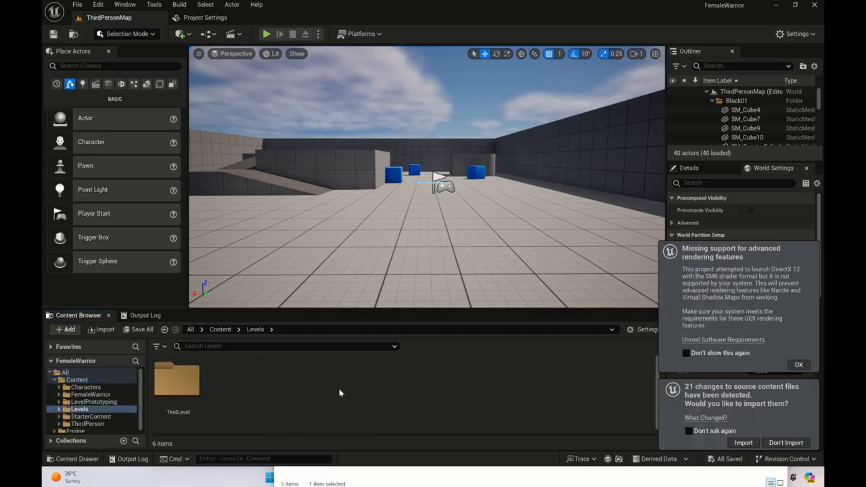
right_click(340, 391)
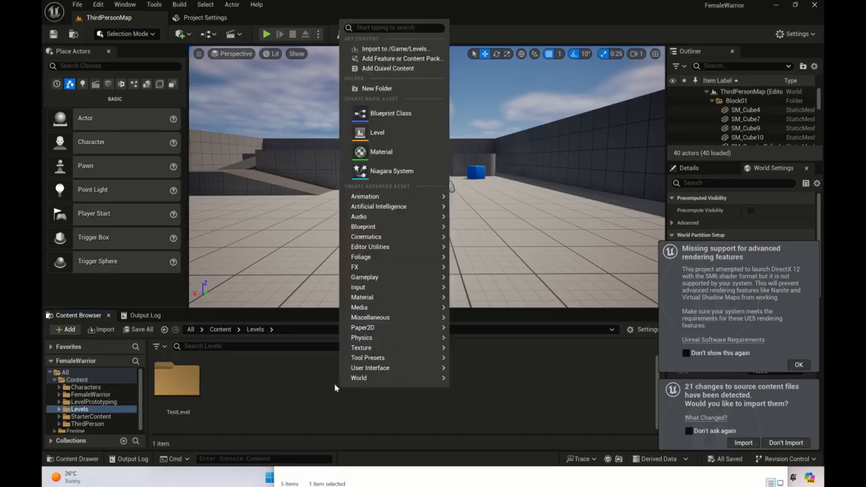
left_click(262, 391)
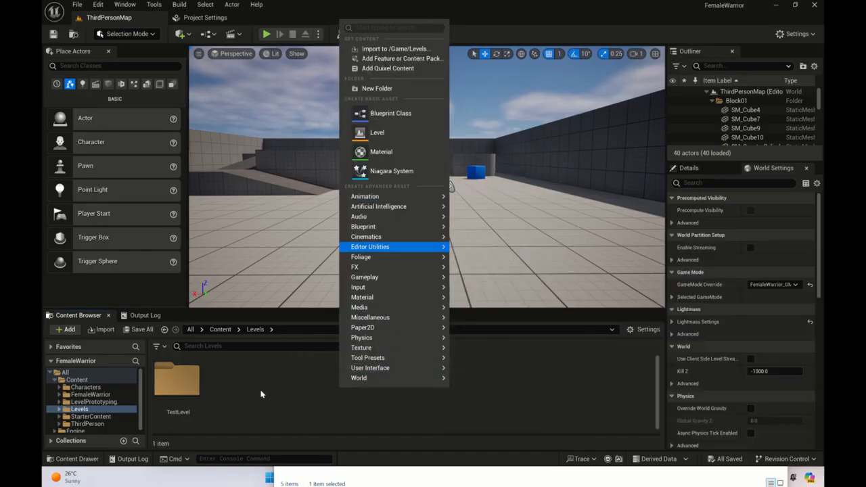
double_click(172, 380)
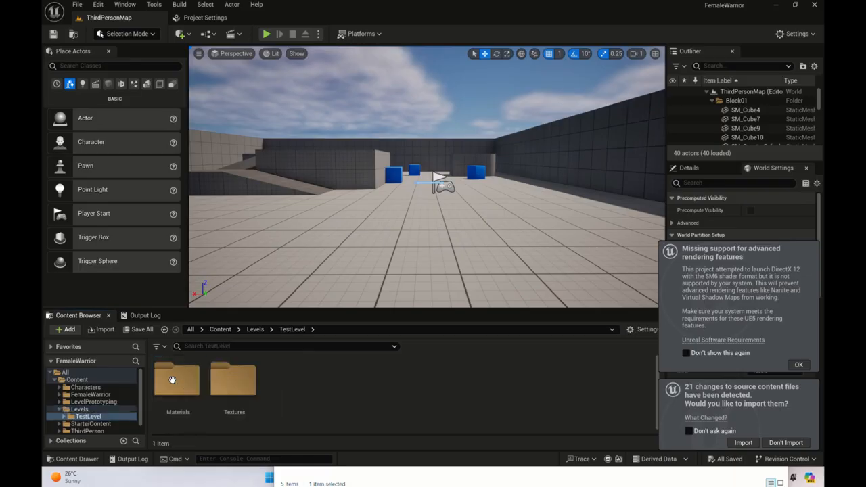
Create a new level asset named TestLevel in the TestLevel folder
right_click(332, 390)
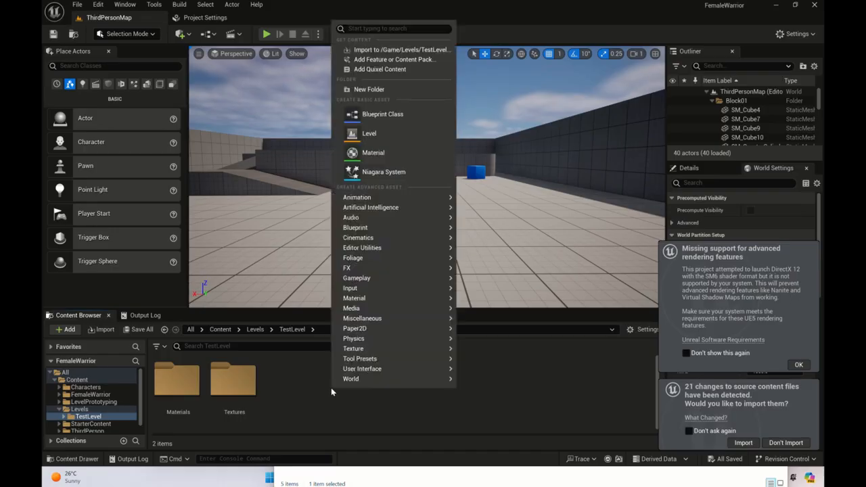
left_click(396, 135)
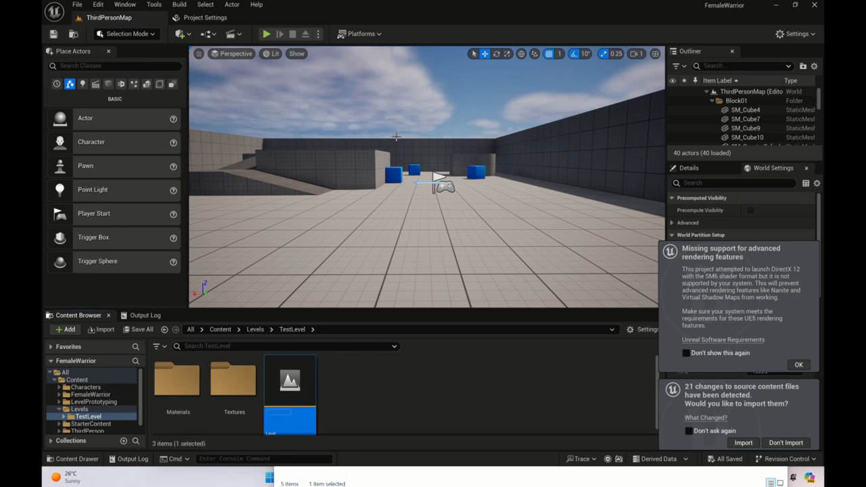
type("Tess")
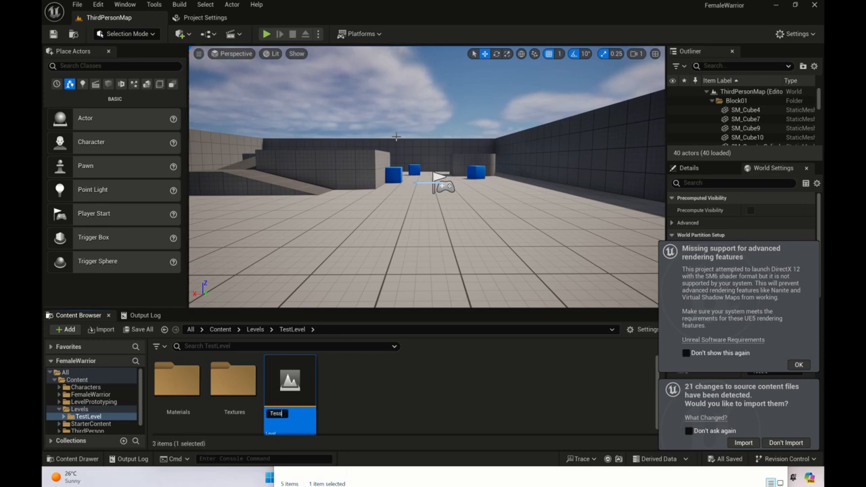
key("BackSpace")
type("tL")
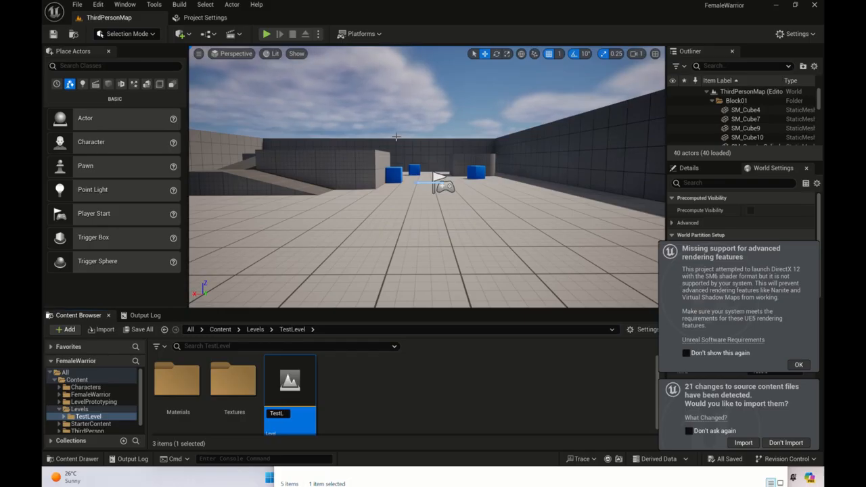
type("evel")
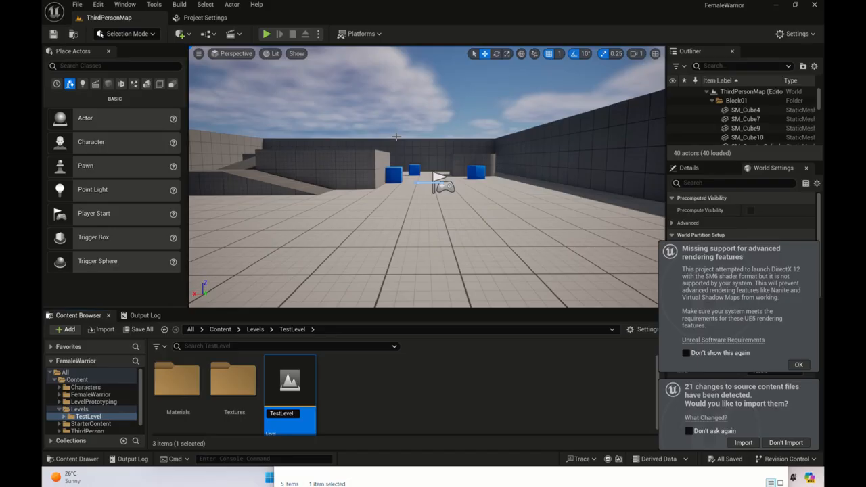
key("Return")
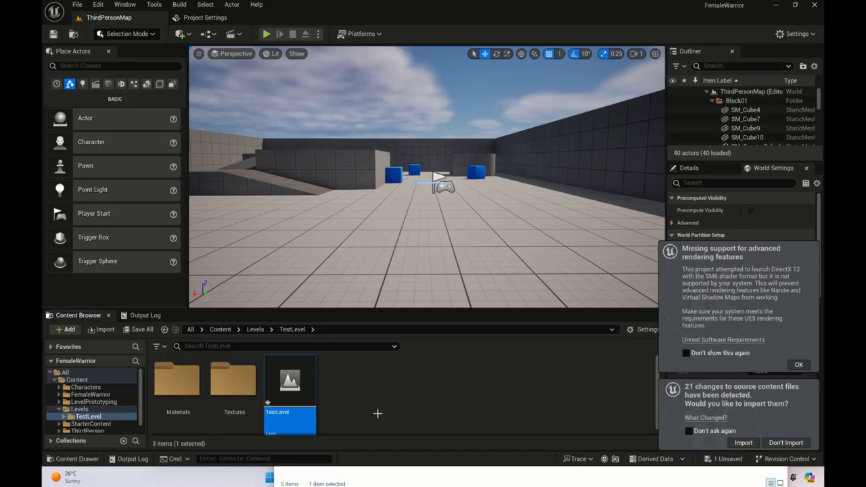
Save all unsaved assets and open the TestLevel level, dismissing the rendering features notice
left_click(143, 329)
left_click(514, 341)
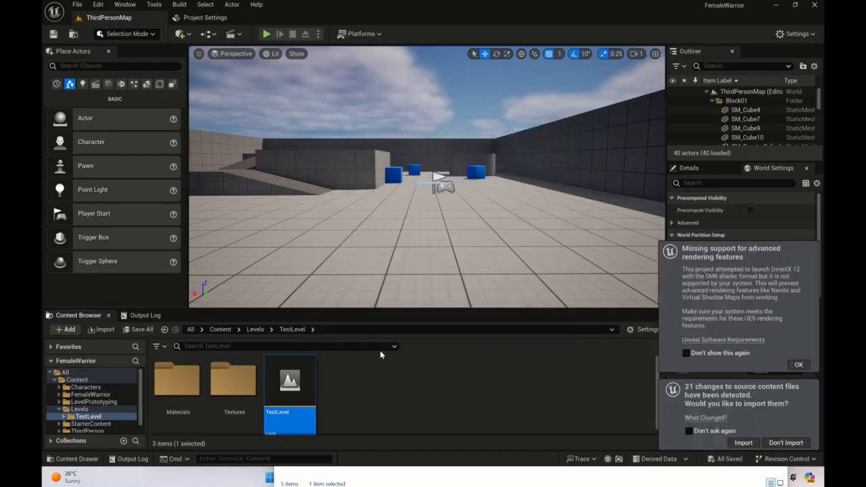
double_click(289, 394)
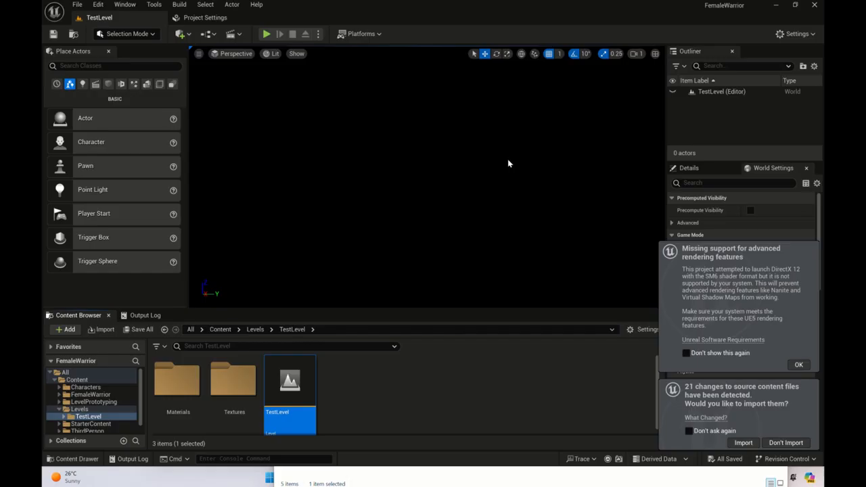
left_click(800, 366)
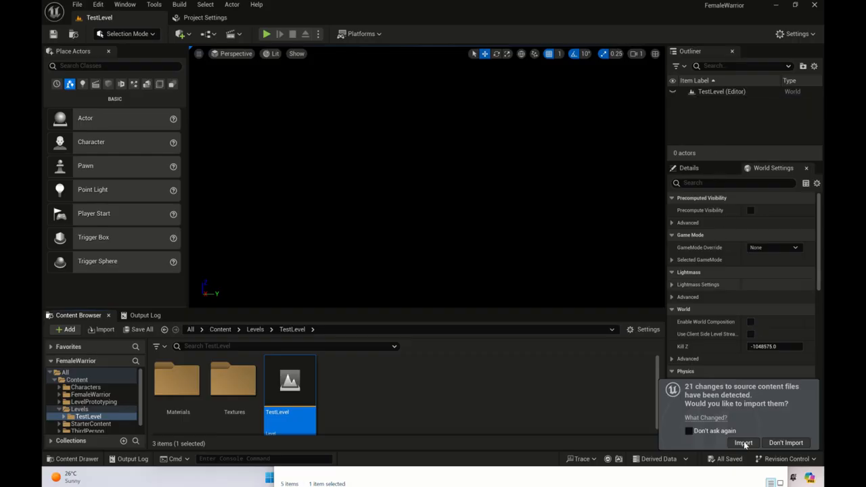
Place a directional light in the upper part of the empty level
left_click(82, 85)
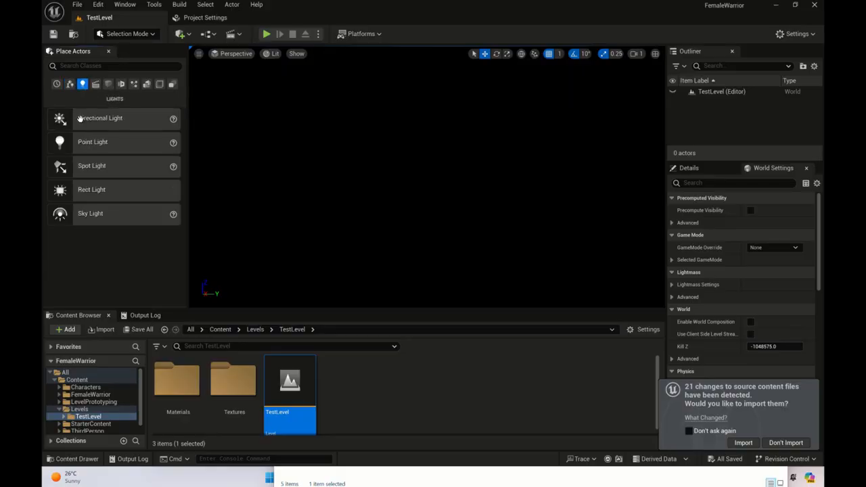
left_click_drag(93, 118, 308, 115)
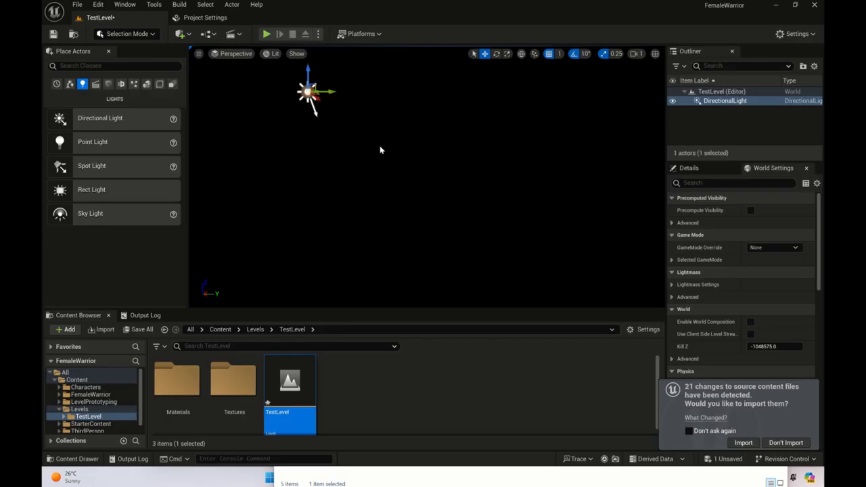
scroll(360, 129, "down", 2)
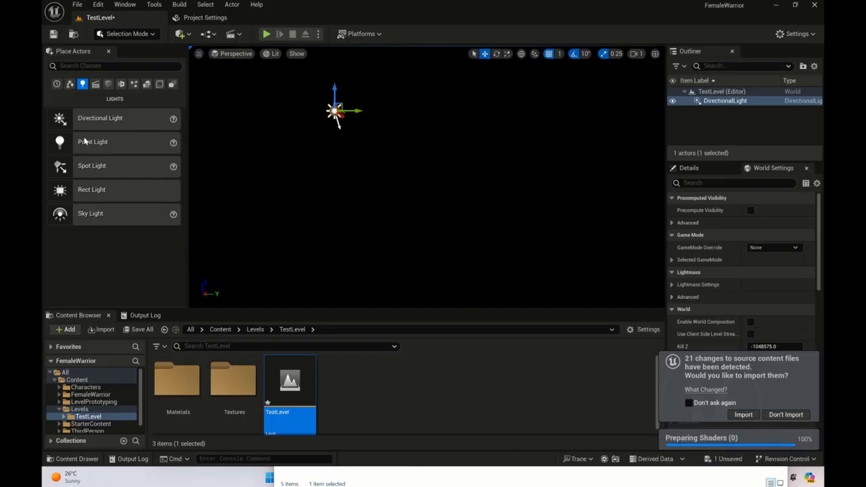
Place a plane shape in the level, below the directional light
left_click(109, 85)
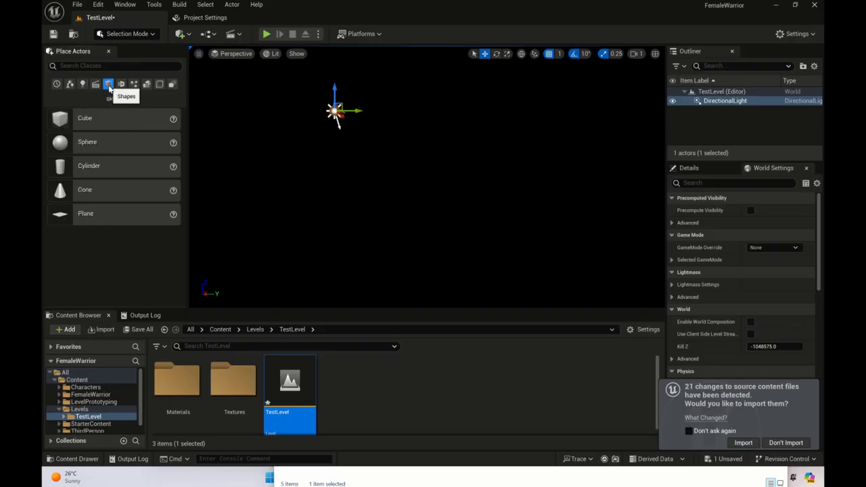
left_click_drag(110, 206, 406, 202)
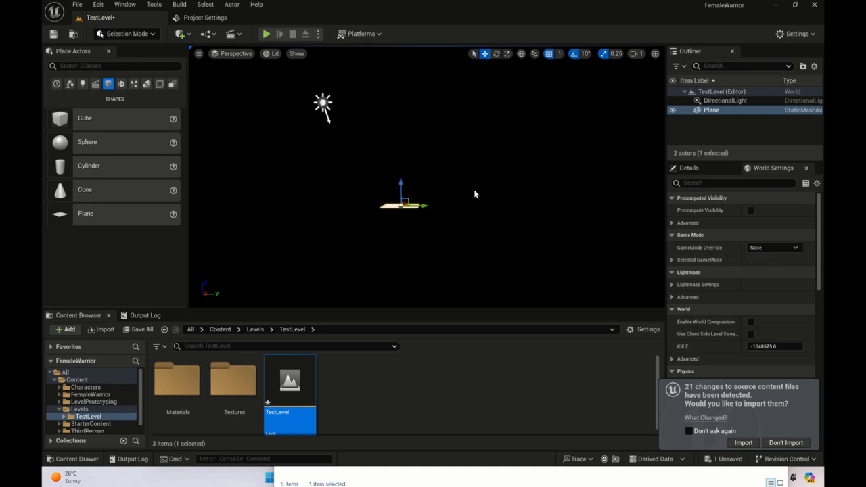
scroll(478, 192, "up", 1)
right_click_drag(478, 193, 477, 179)
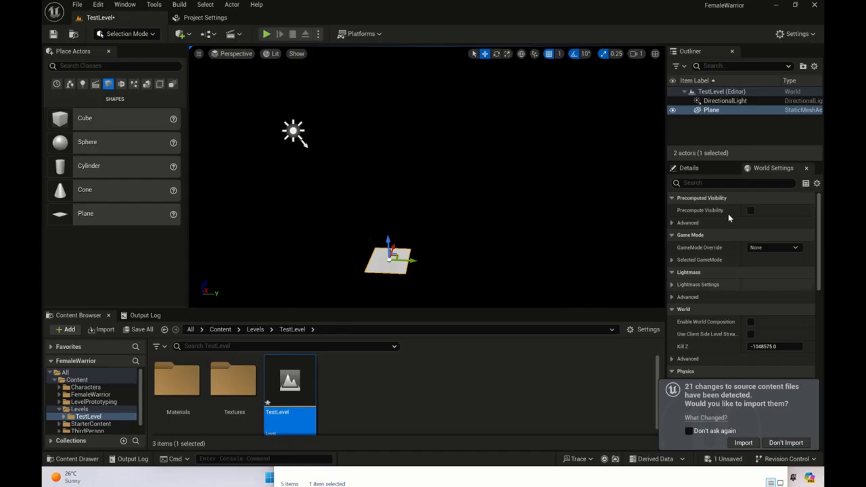
Set the plane's location to 0, 0, 0
left_click(689, 169)
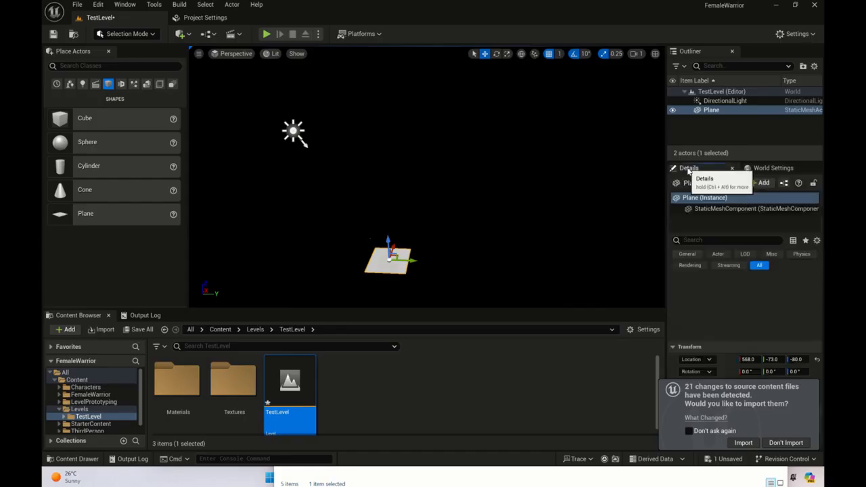
type("0")
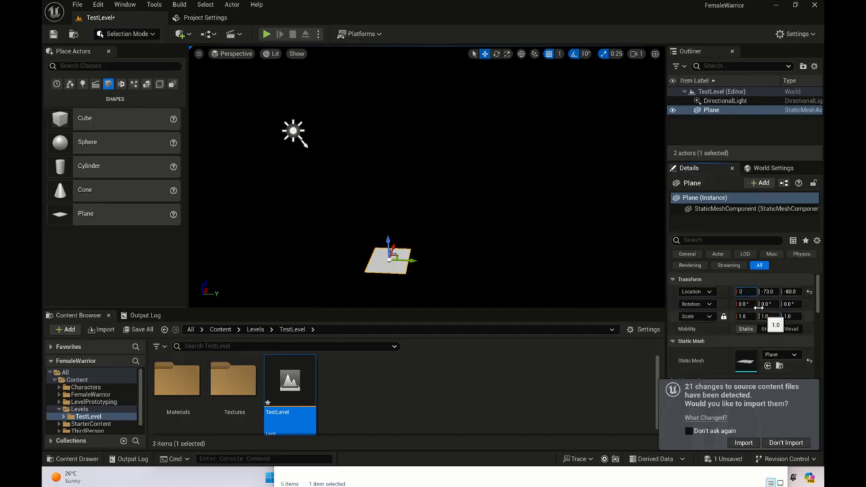
type("0")
left_click(766, 291)
type("0")
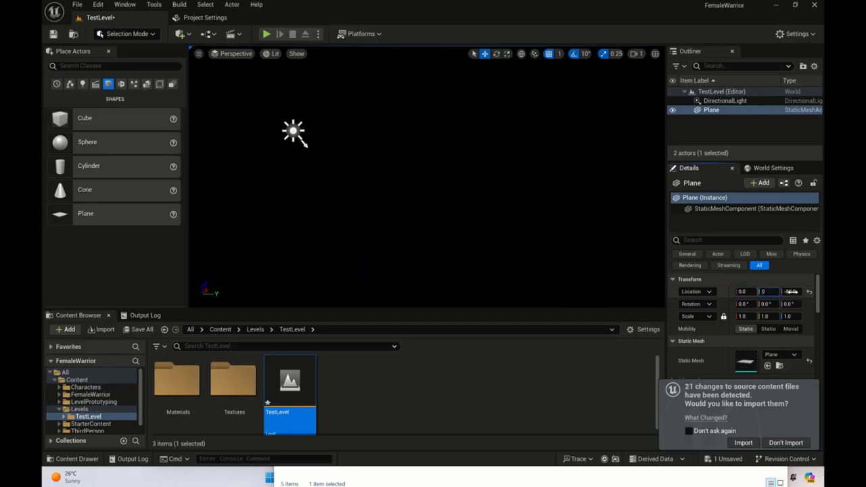
left_click(792, 292)
type("0")
scroll(482, 241, "down", 4)
right_click_drag(453, 247, 454, 246)
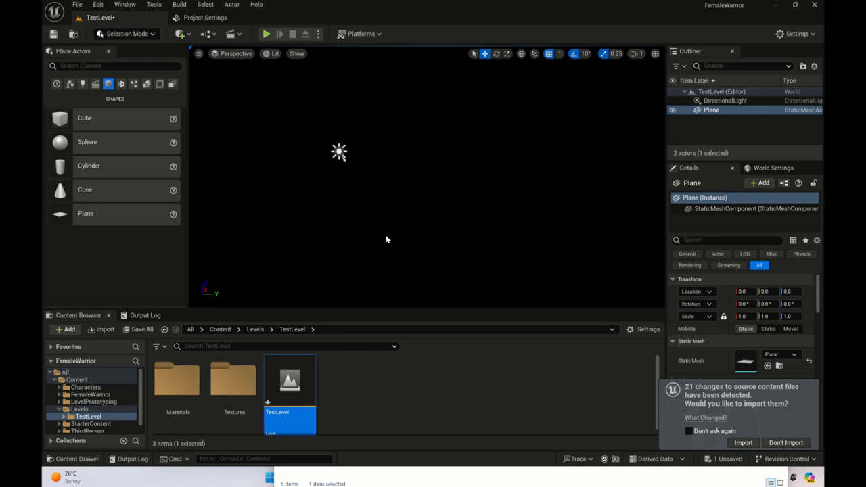
key("f")
scroll(351, 186, "down", 3)
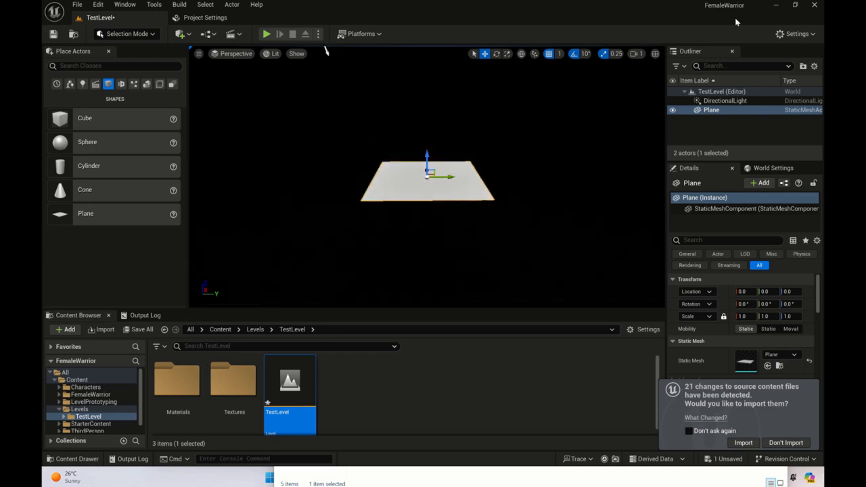
Delete the existing directional light and place a new one above the plane
left_click(720, 104)
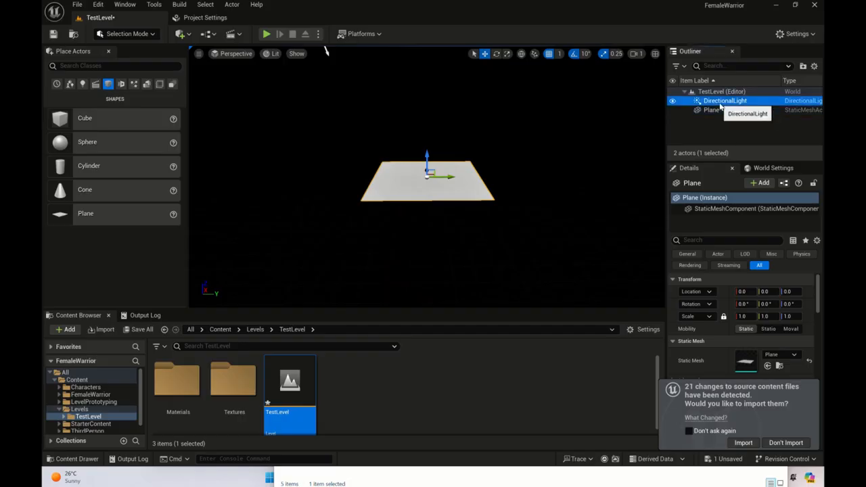
key("Delete")
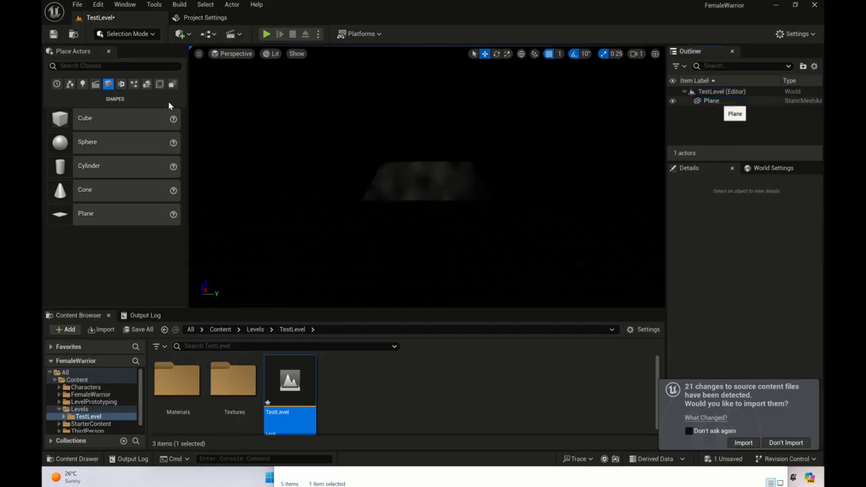
left_click(82, 85)
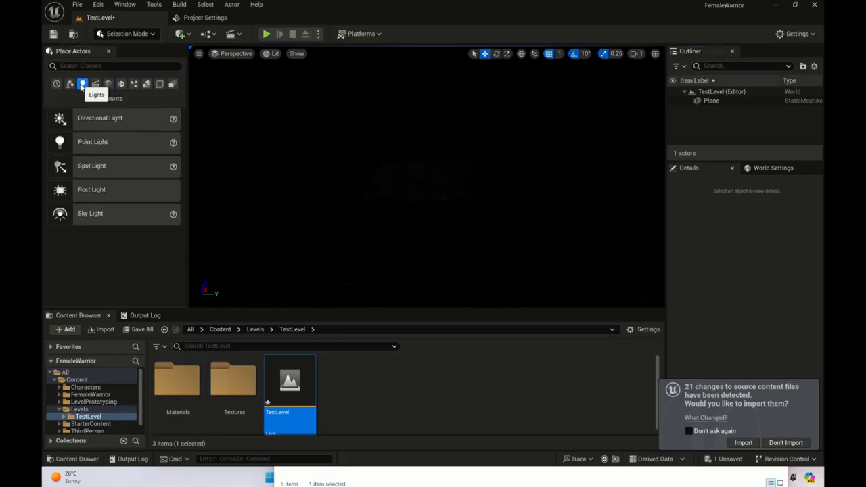
left_click_drag(215, 128, 341, 96)
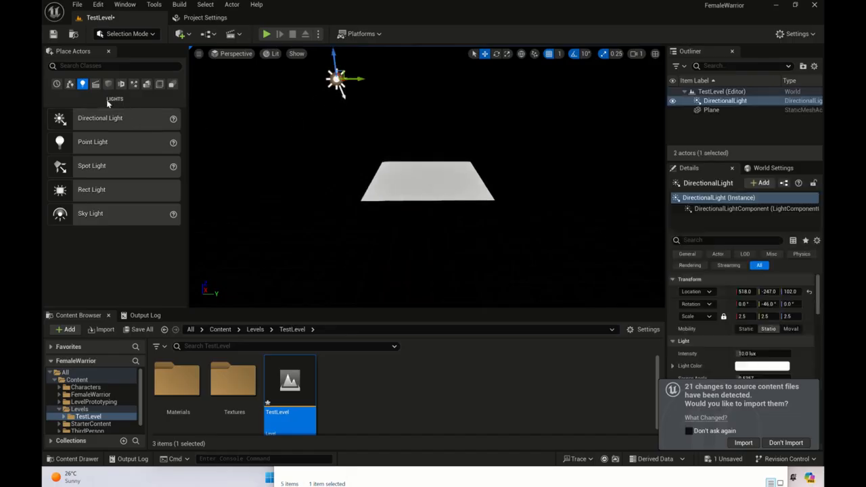
Scale the plane uniformly to 500 on all three axes
left_click(410, 180)
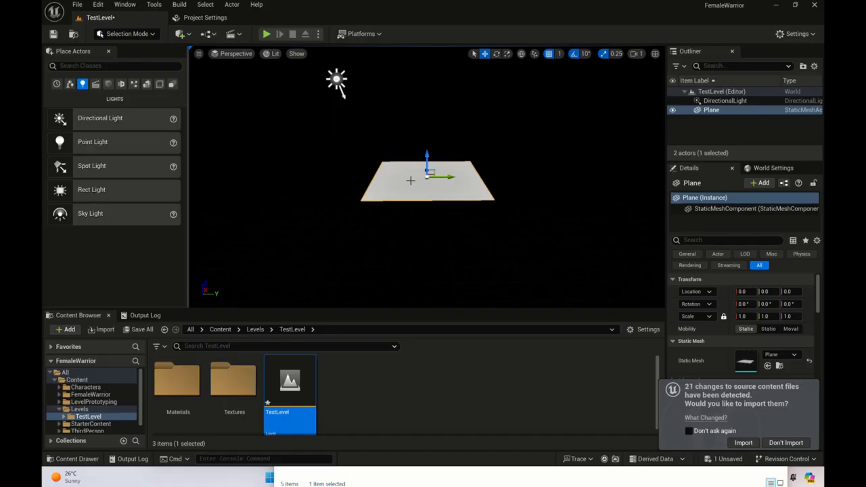
left_click(746, 316)
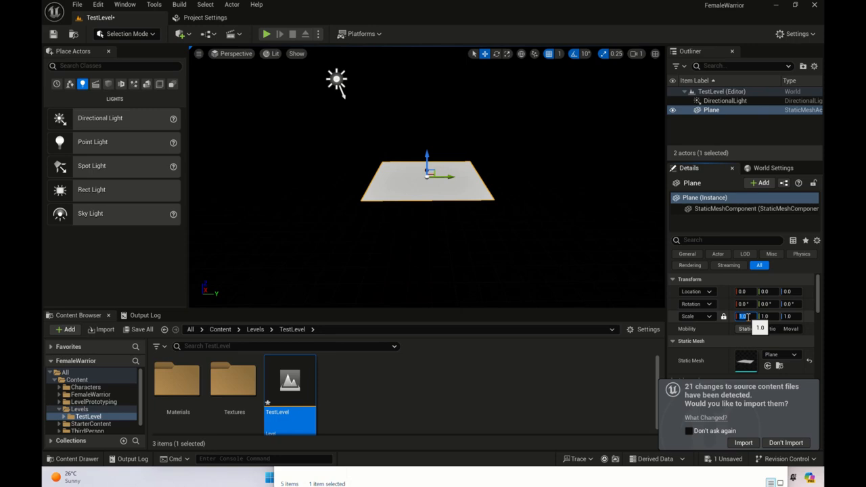
type("500")
key("Return")
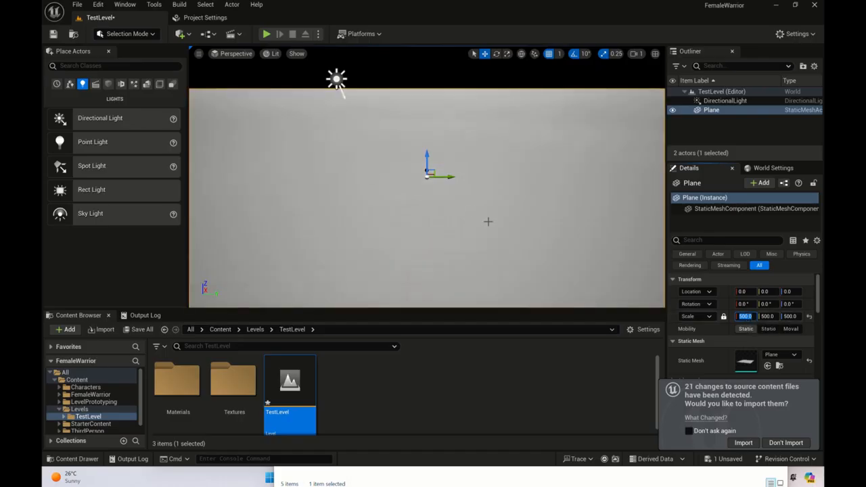
scroll(476, 221, "down", 1)
right_click_drag(470, 221, 486, 221)
key("s")
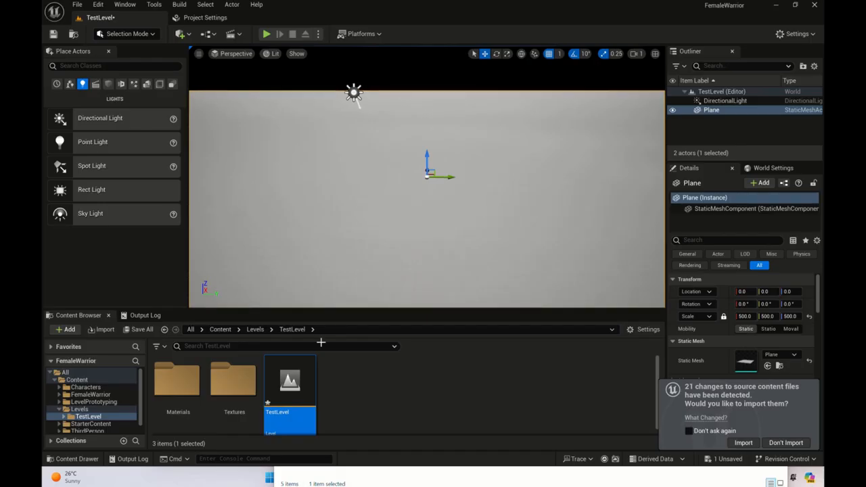
Import the Level2_Soil and Level2_Soil_Normal images from the project's Content/Levels/TestLevel/Textures directory into the level's Textures folder
double_click(238, 385)
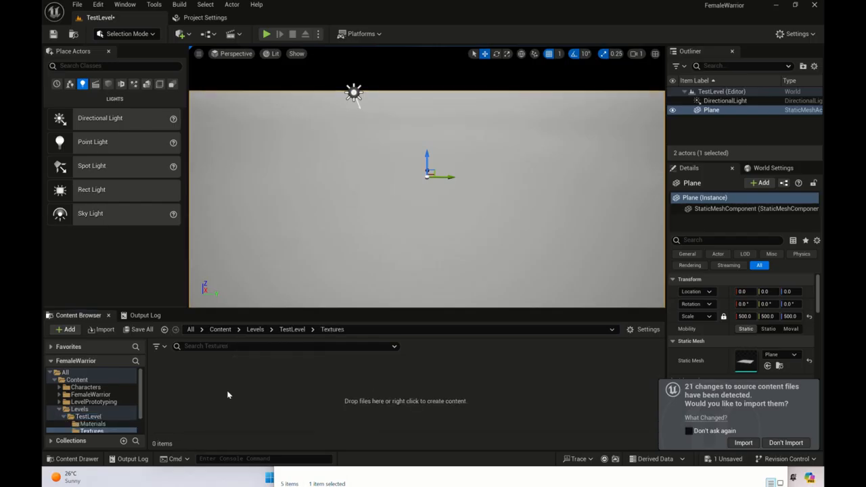
left_click(100, 334)
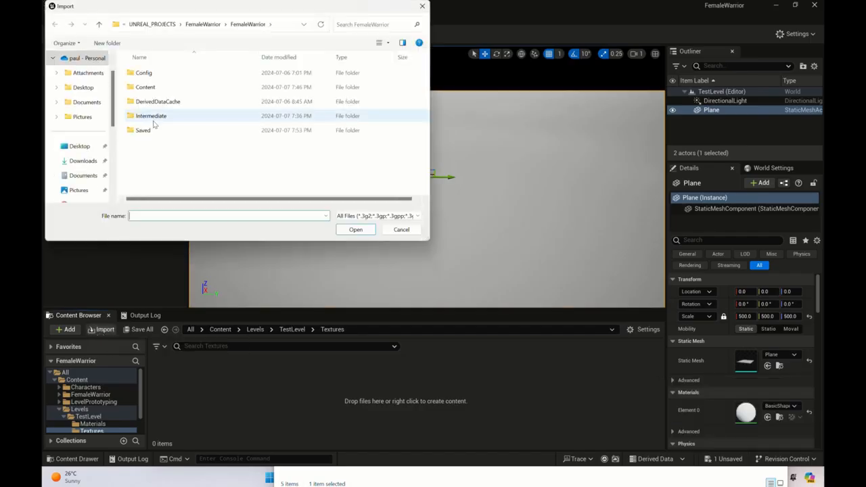
left_click(79, 146)
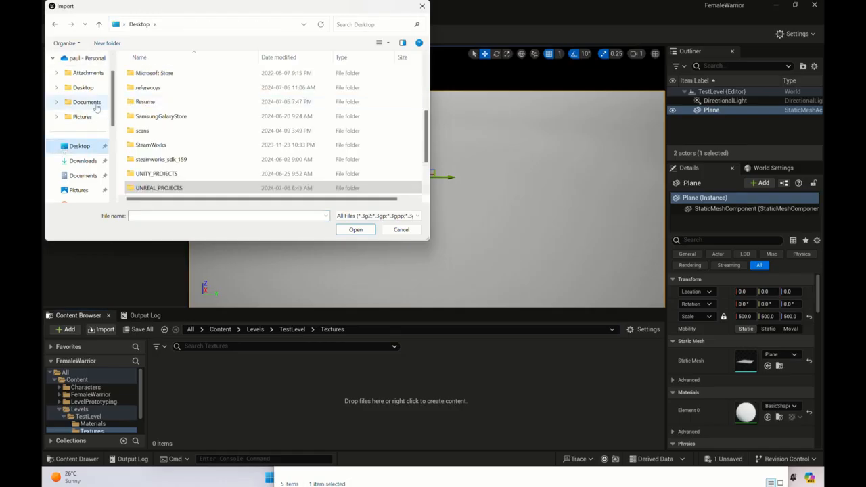
left_click(177, 193)
double_click(145, 73)
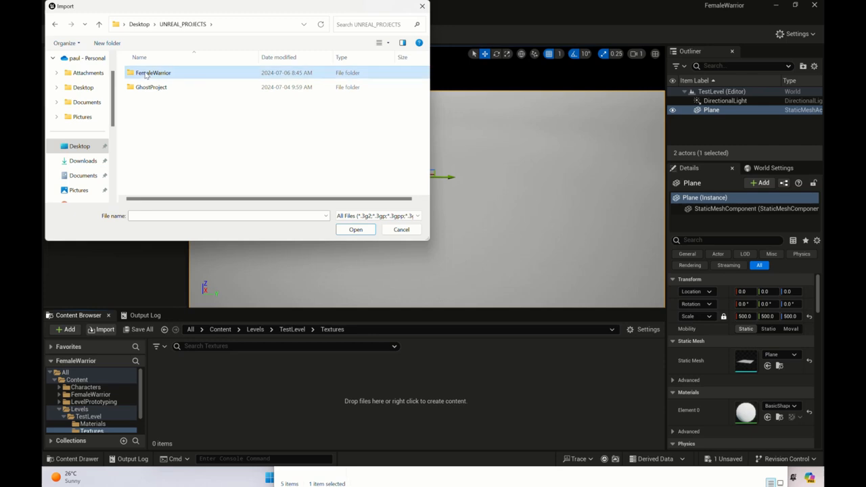
double_click(144, 73)
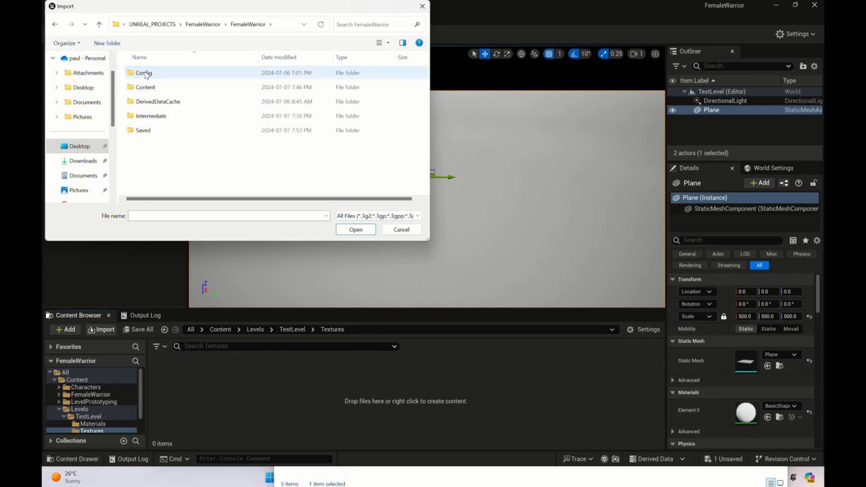
double_click(145, 87)
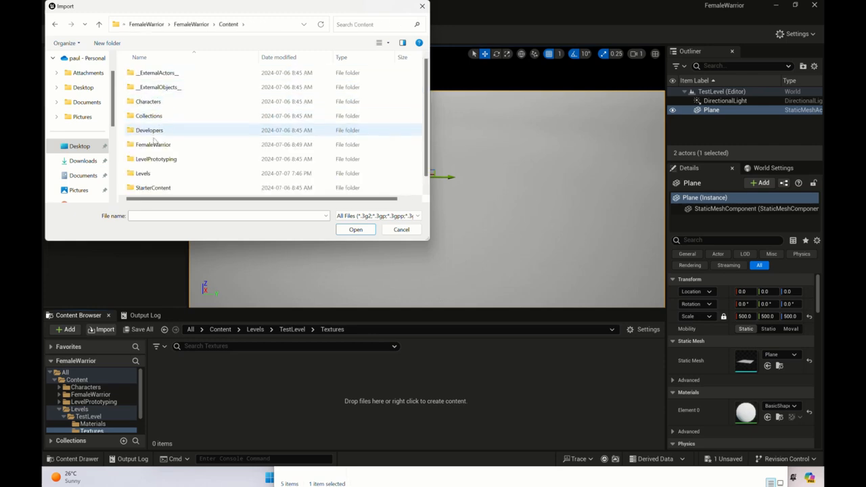
double_click(161, 175)
double_click(161, 78)
double_click(155, 89)
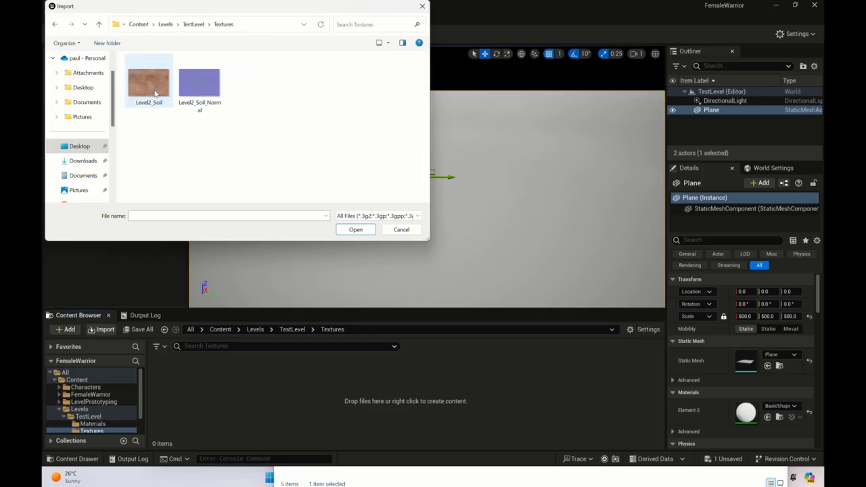
left_click_drag(274, 142, 126, 54)
left_click(341, 229)
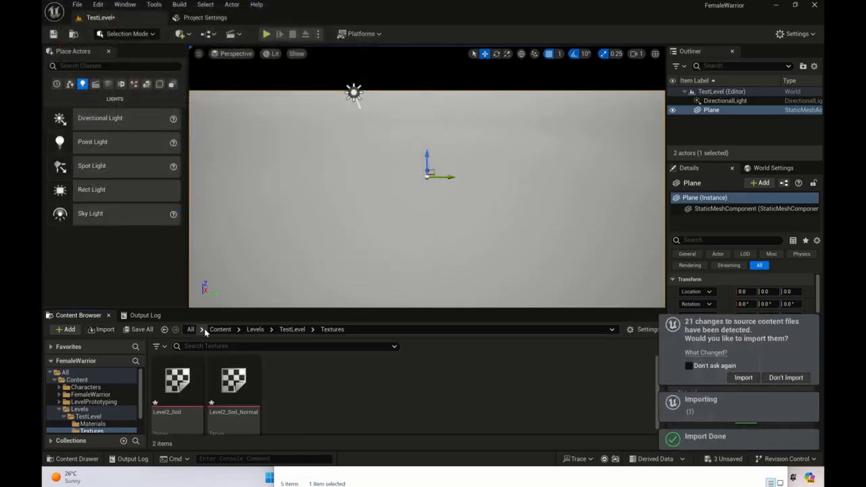
Create a material named TestLevelGround_MAT in the TestLevel Materials folder
left_click(101, 424)
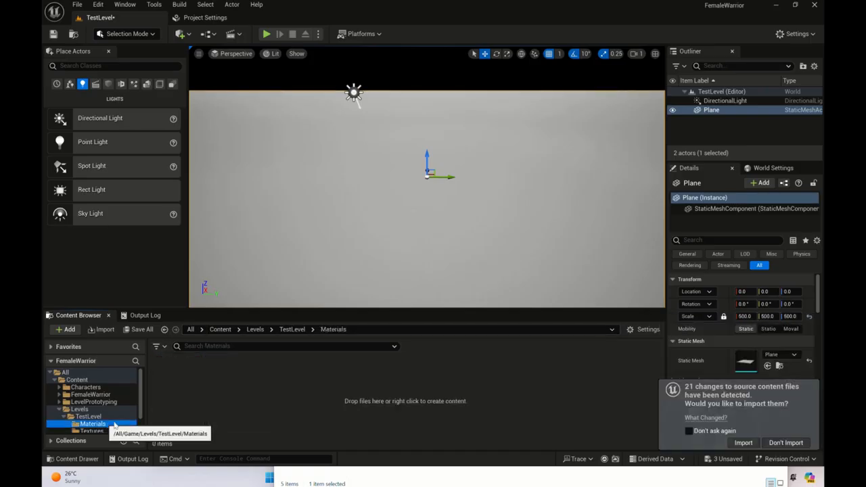
right_click(212, 390)
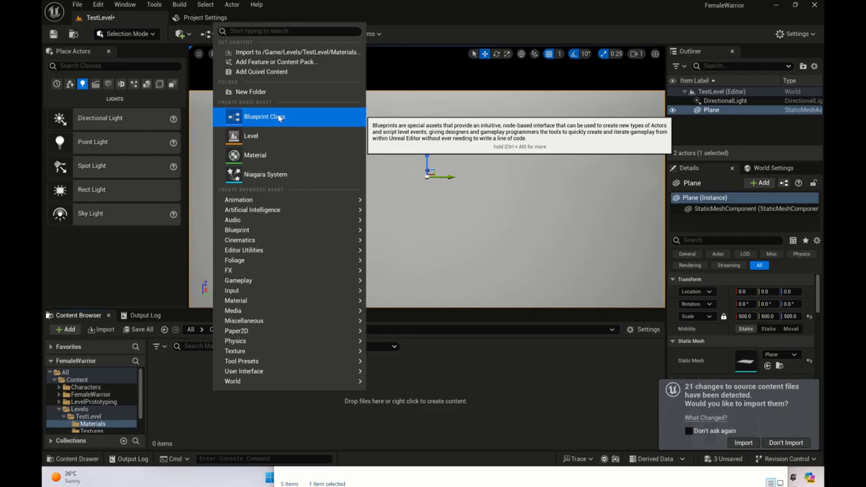
left_click(268, 157)
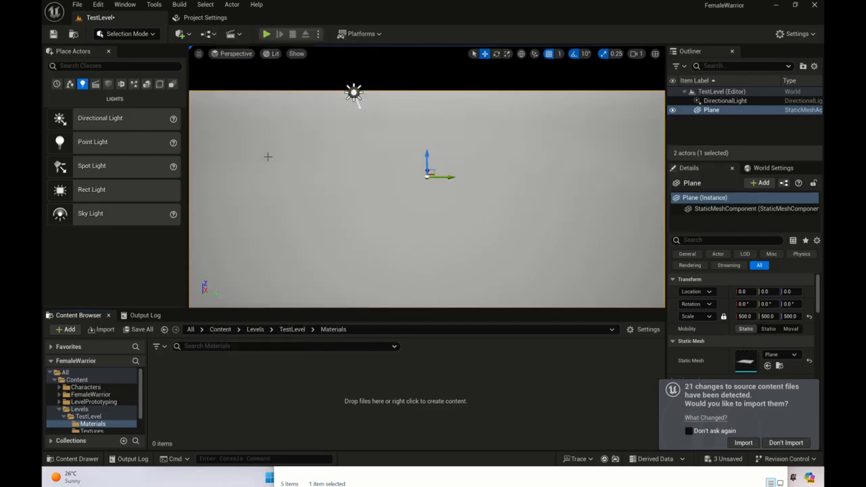
type("T")
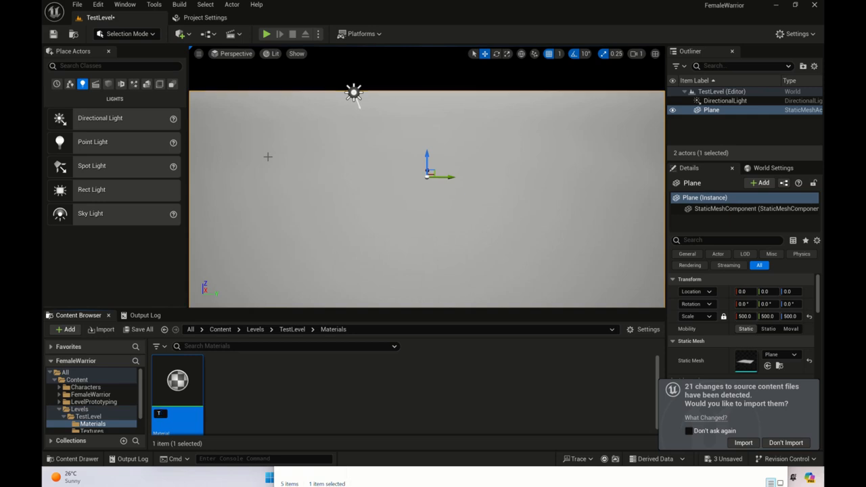
type("estLevel")
key("Return")
type("Gr")
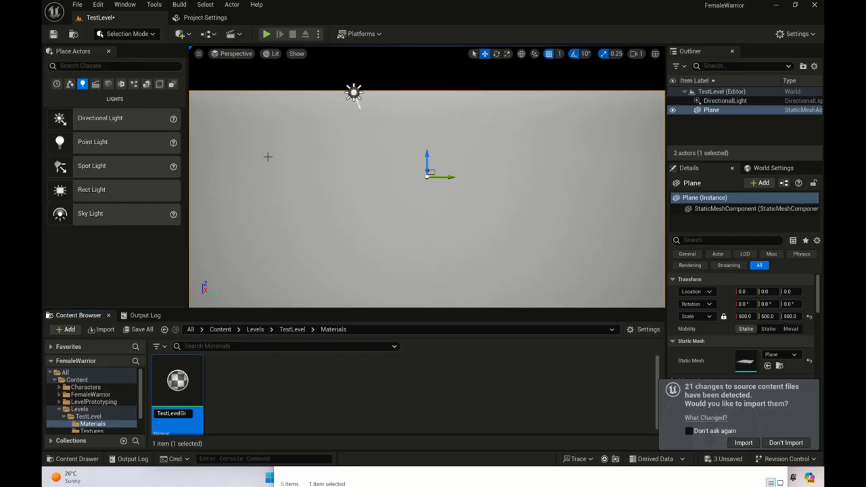
type("ound")
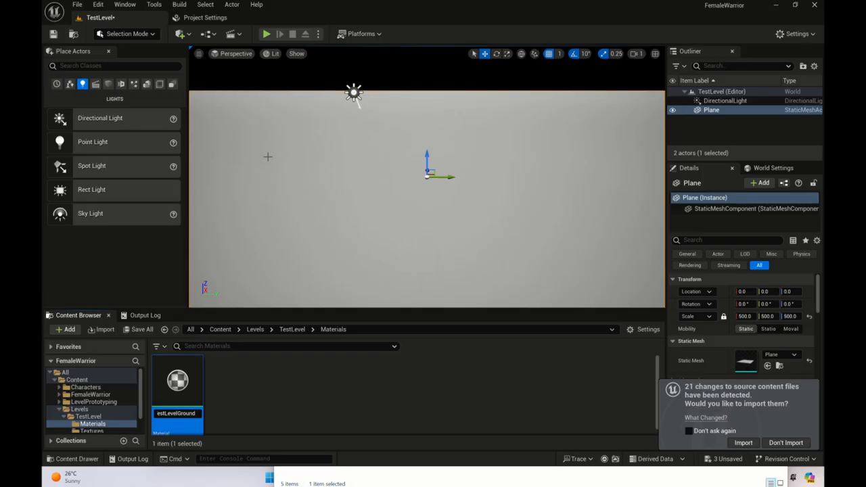
type("_MAT")
key("Return")
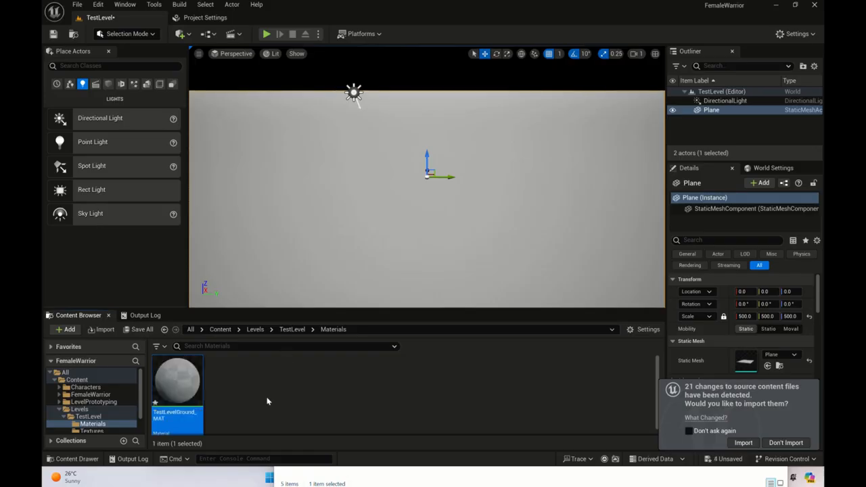
Open the TestLevelGround_MAT material for editing and dock its editor window alongside the level and Project Settings
double_click(180, 382)
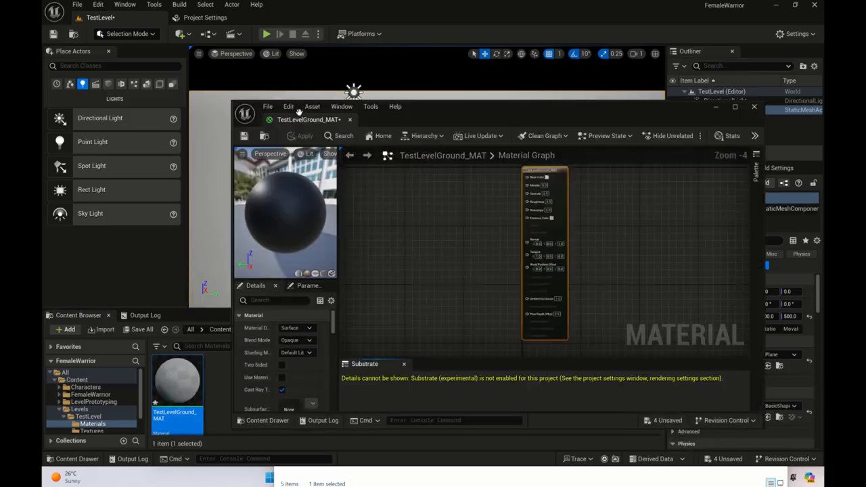
left_click_drag(301, 126, 301, 29)
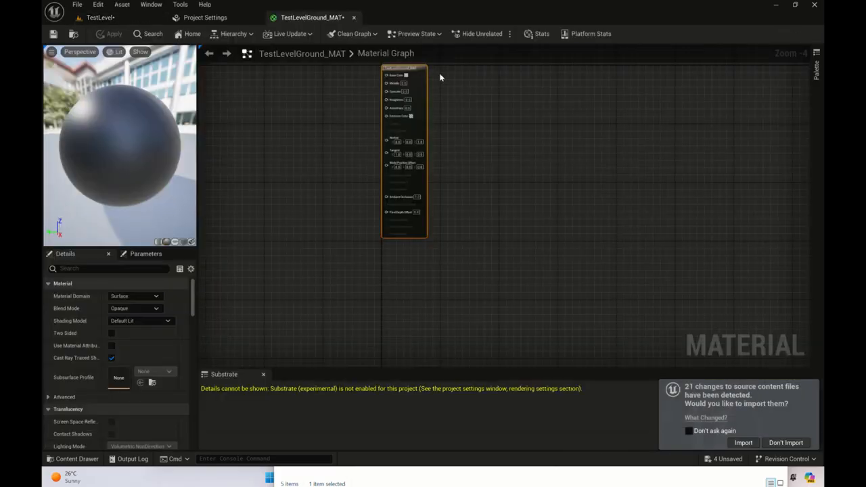
scroll(315, 125, "up", 1)
right_click_drag(323, 133, 416, 166)
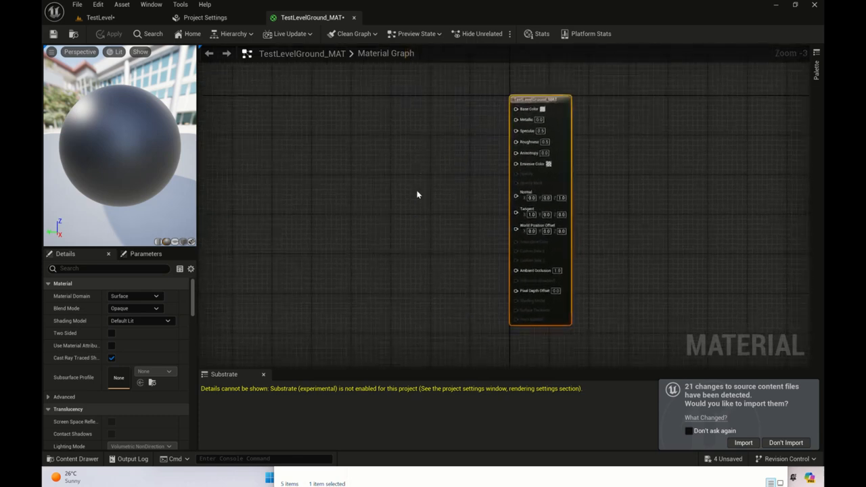
Add a Texture Sample node at the upper left of the material's result node and assign it the Level2_Soil texture
right_click(416, 194)
type("texture")
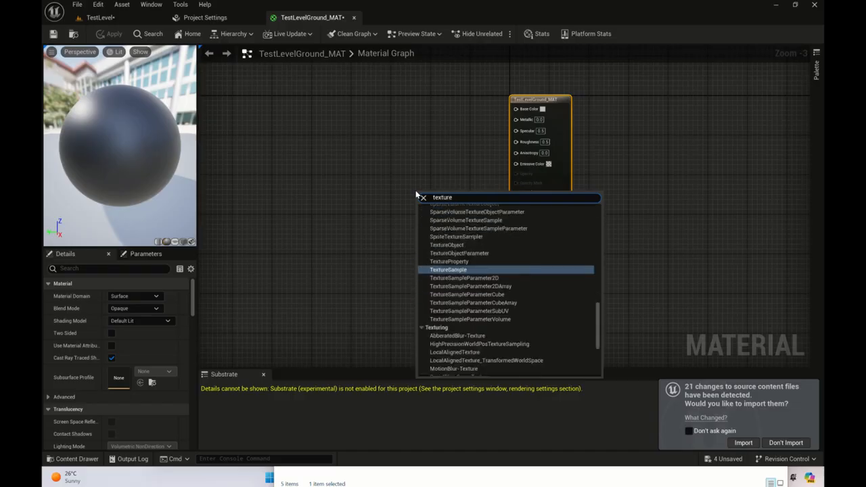
type(" sample")
key("Return")
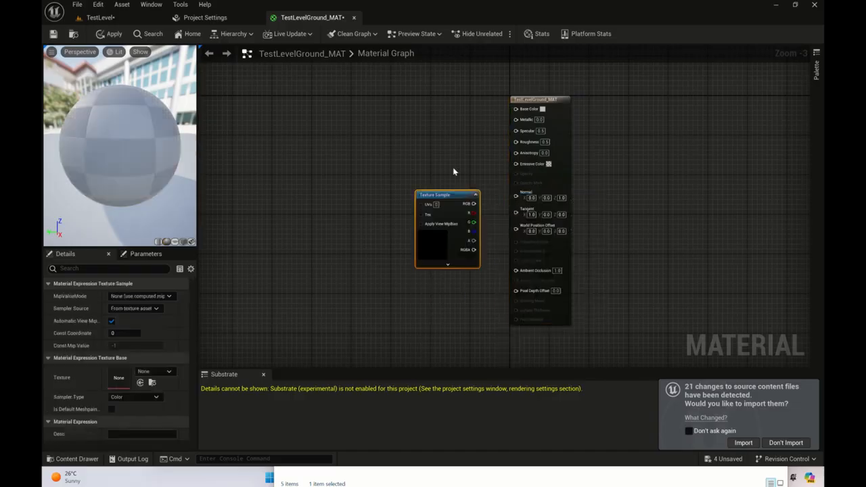
left_click_drag(449, 195, 398, 122)
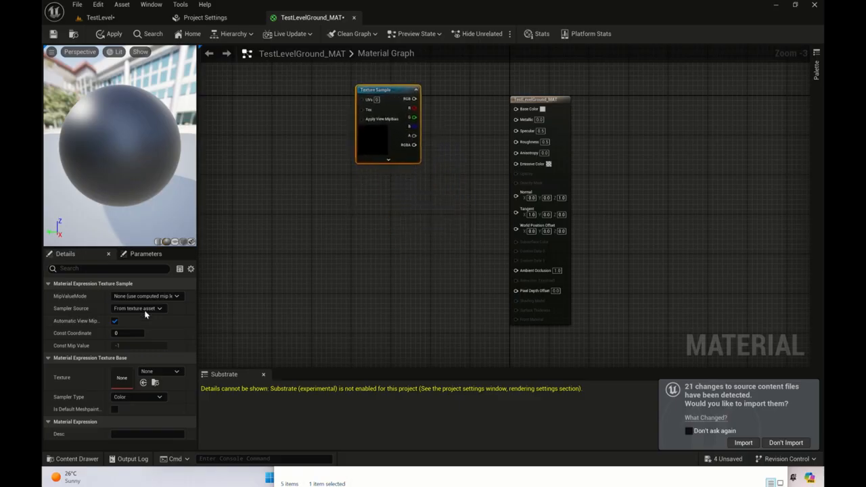
left_click(147, 372)
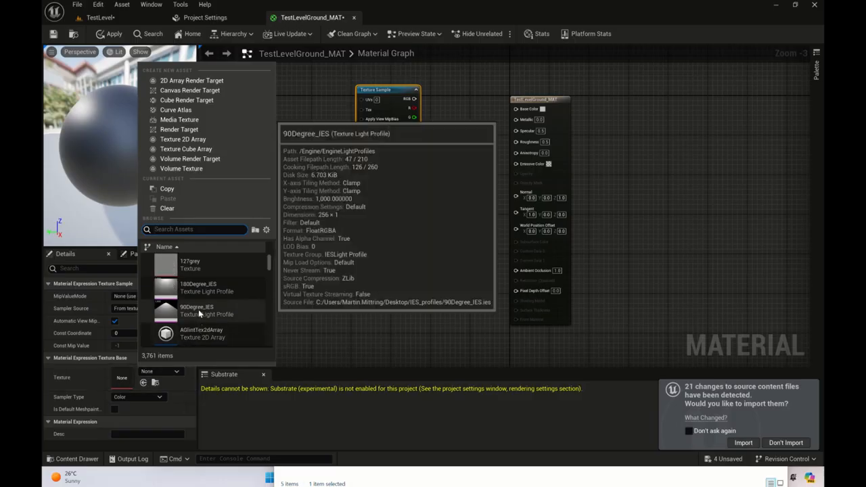
type("soil")
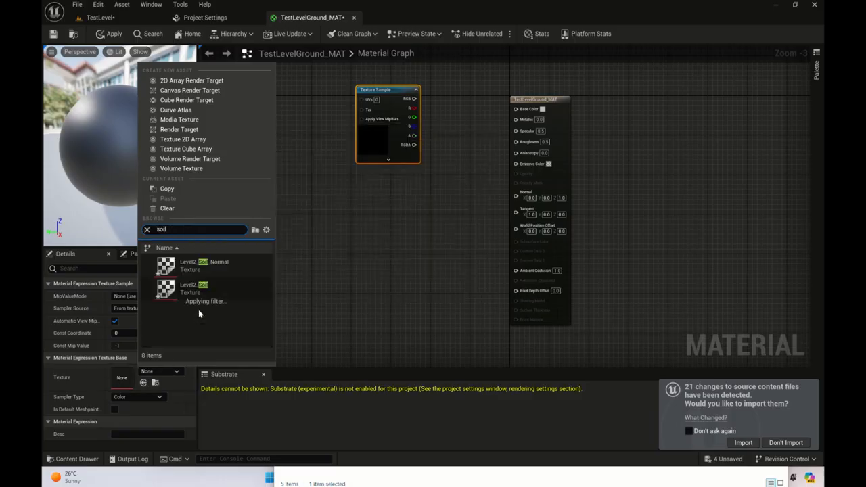
left_click(174, 262)
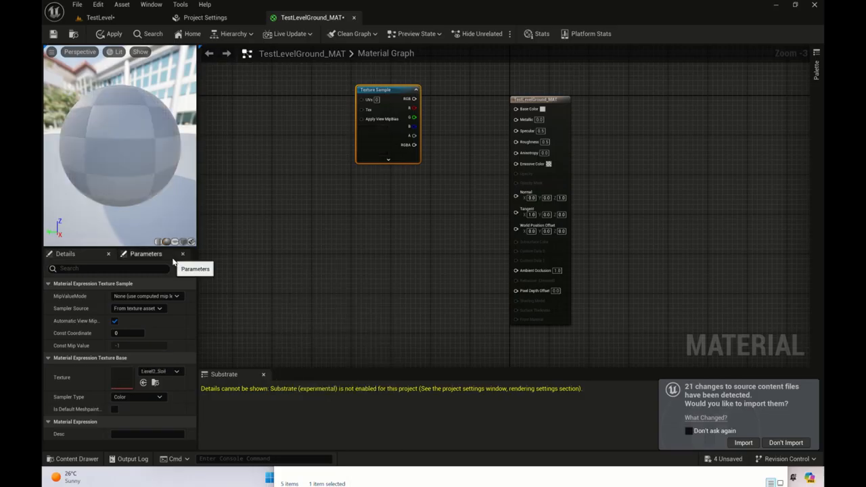
Add a second Texture Sample node below the soil one and assign it the Level2_Soil_Normal texture
right_click(354, 235)
type("textur")
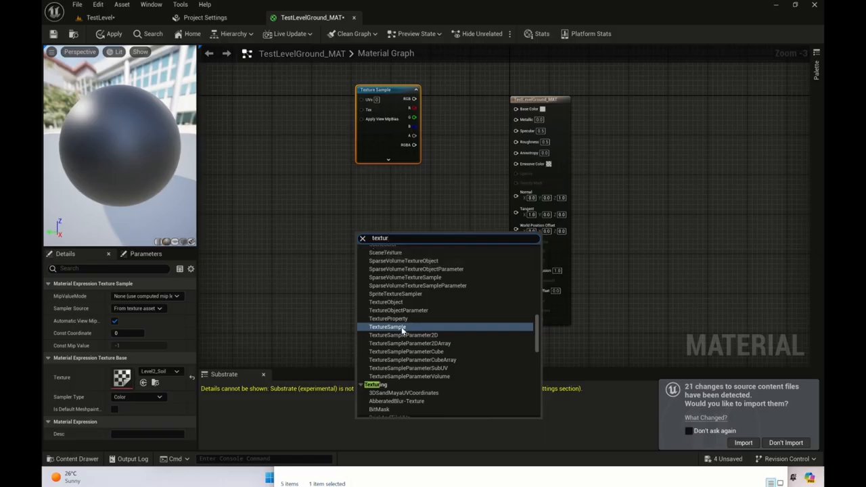
left_click(402, 328)
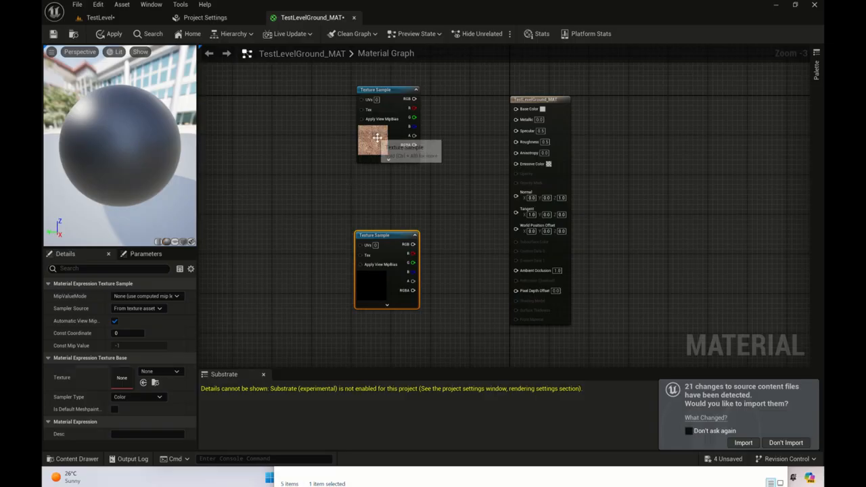
left_click(160, 372)
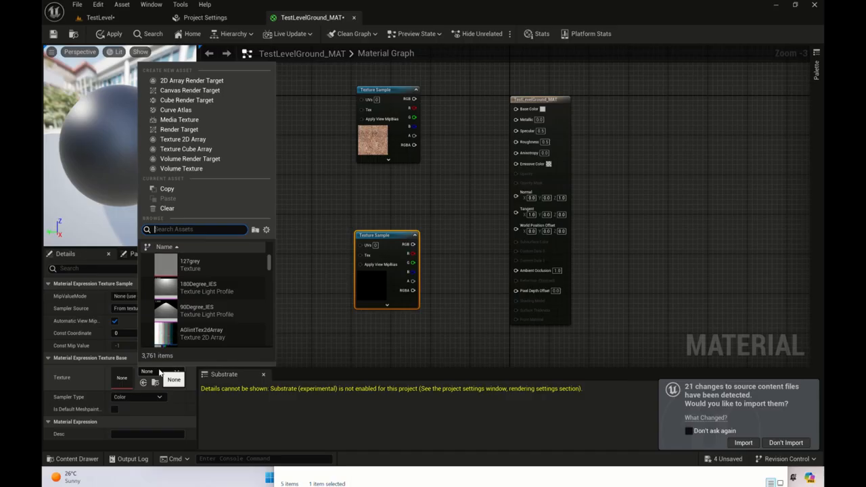
type("soil")
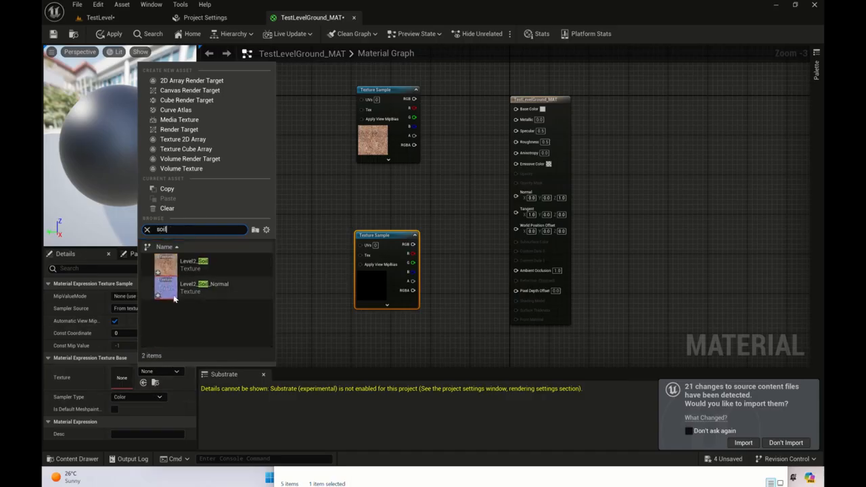
left_click(183, 295)
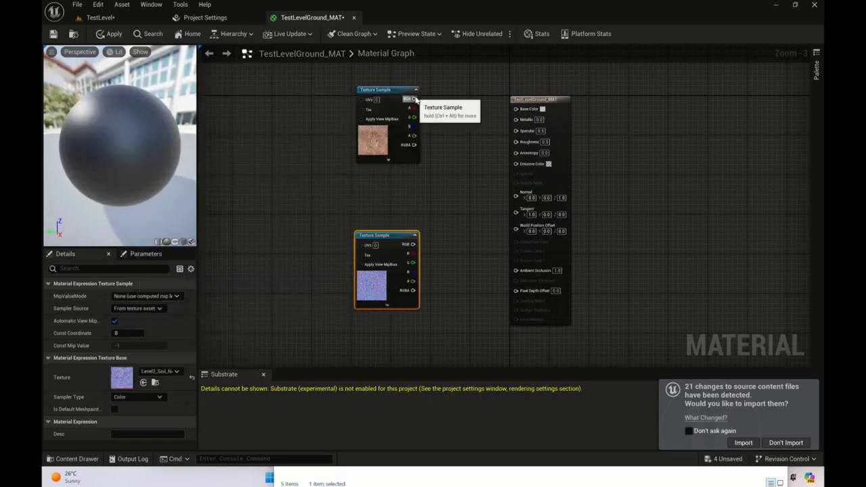
Connect the soil texture's RGB output to Base Color and the normal texture's RGB output to Normal
left_click_drag(415, 99, 519, 112)
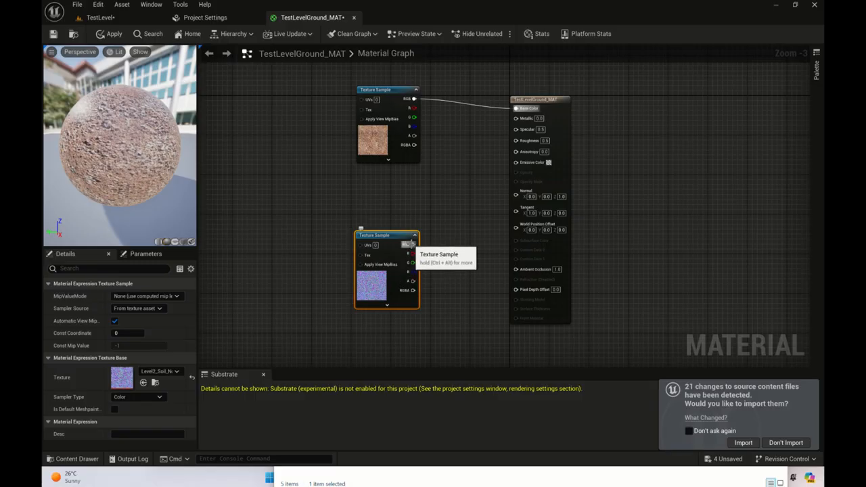
left_click_drag(410, 244, 516, 194)
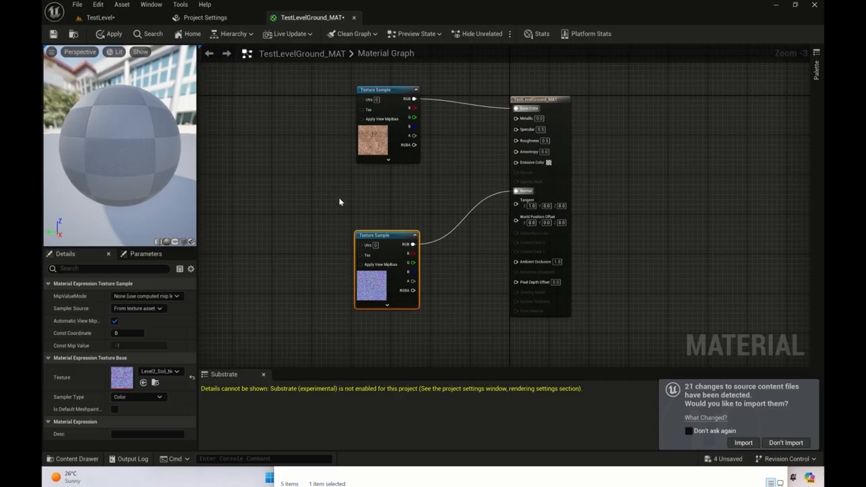
Add a Vector Parameter node between the two texture samples, keeping its default name Param
right_click(415, 193)
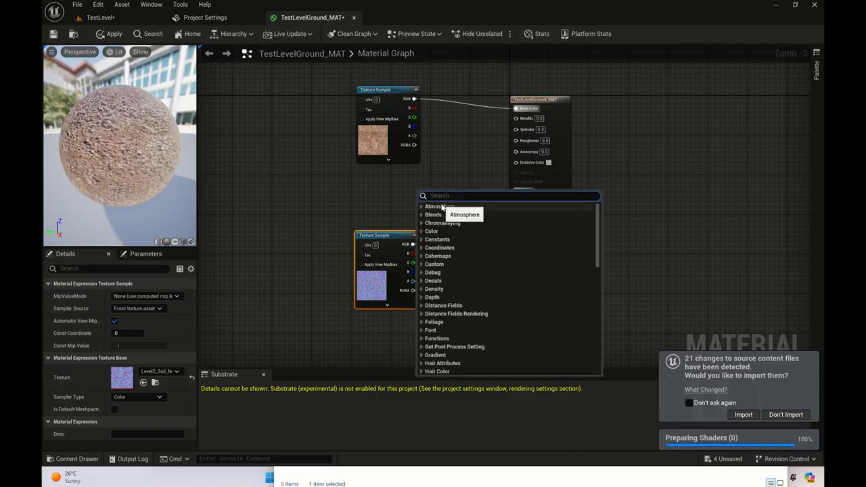
type("vect")
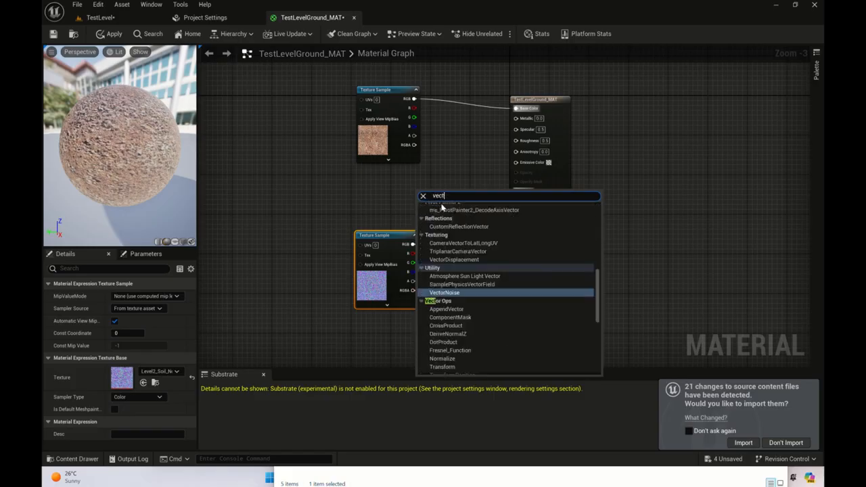
type("or parameter")
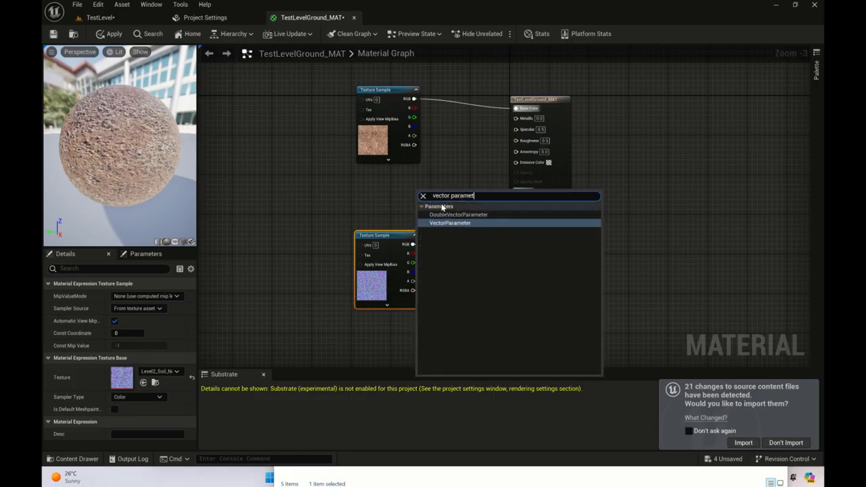
key("Return")
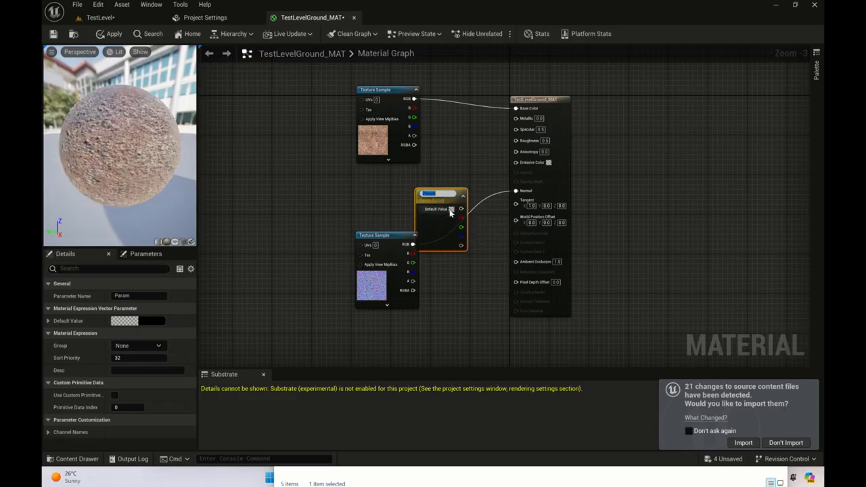
left_click(456, 199)
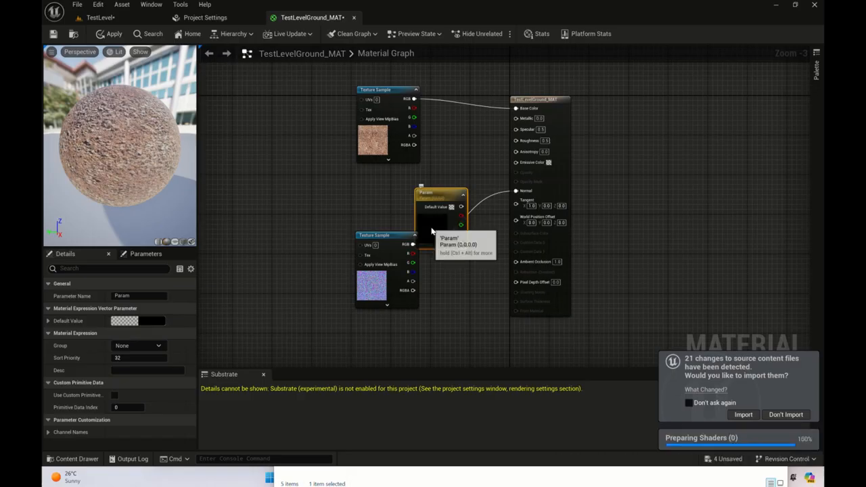
Keep the Param node's default black colour, move the node slightly up, and connect its main output to Specular
double_click(432, 231)
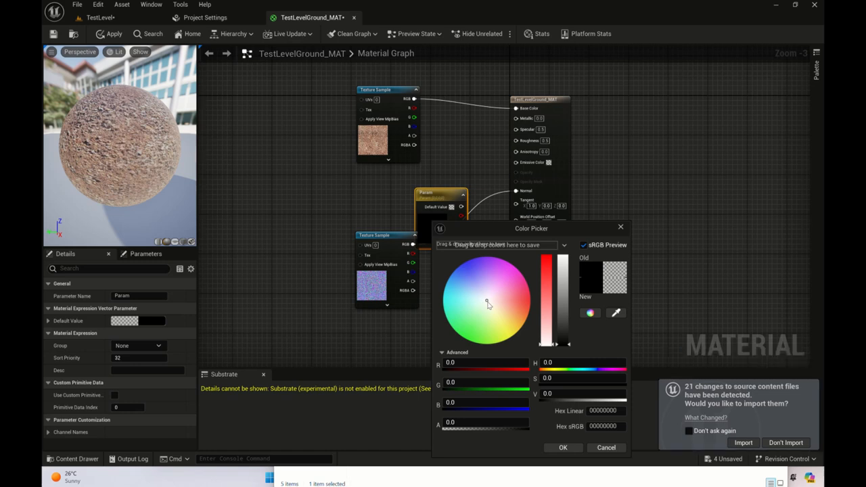
left_click(621, 228)
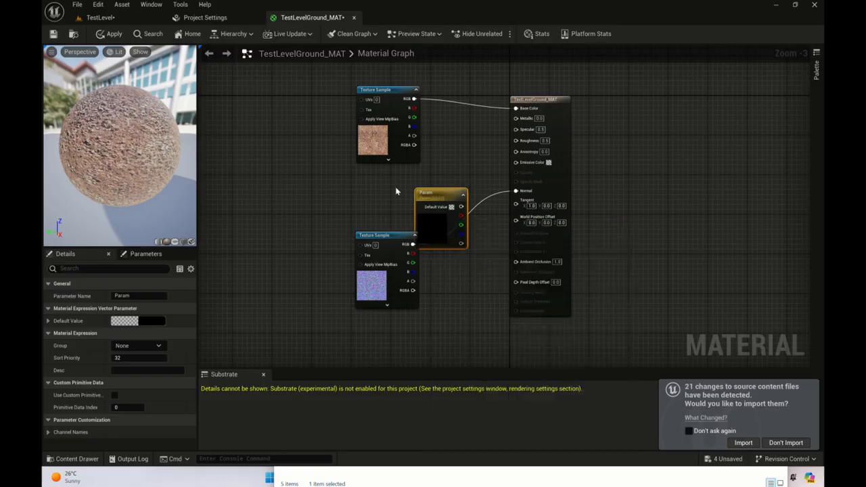
left_click_drag(451, 193, 516, 130)
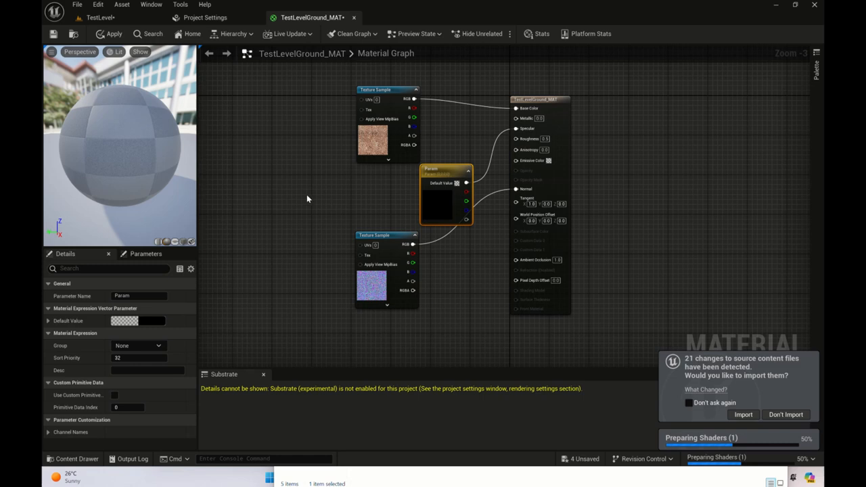
Add a TextureCoordinate node before the two texture samples
right_click(283, 197)
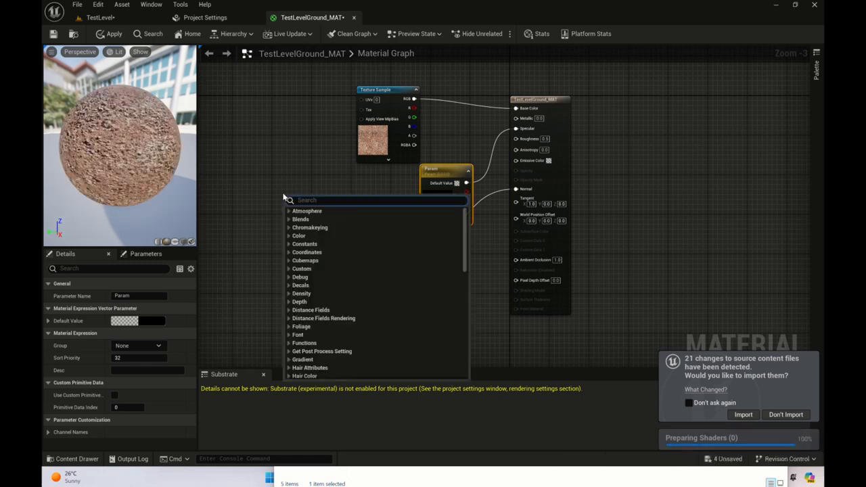
type("texture")
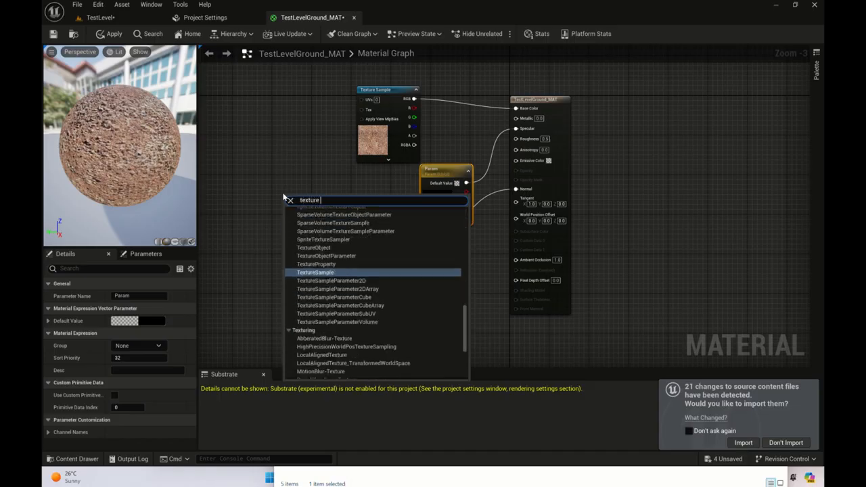
type(" coor")
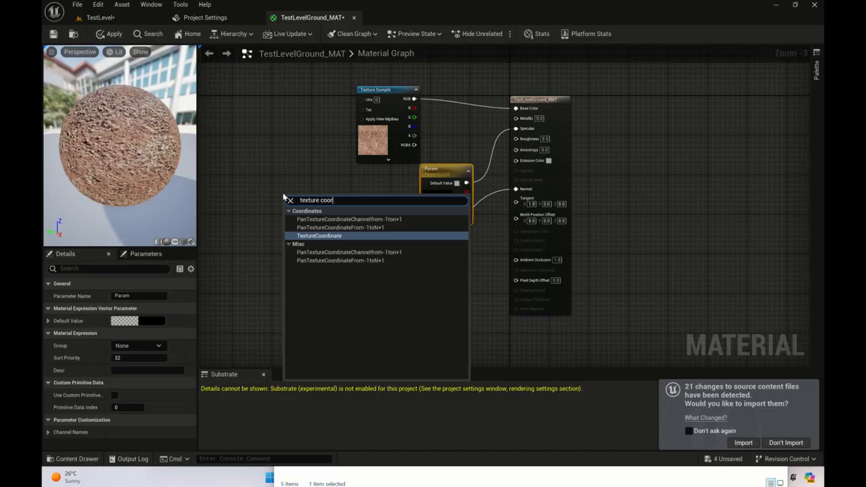
left_click(314, 236)
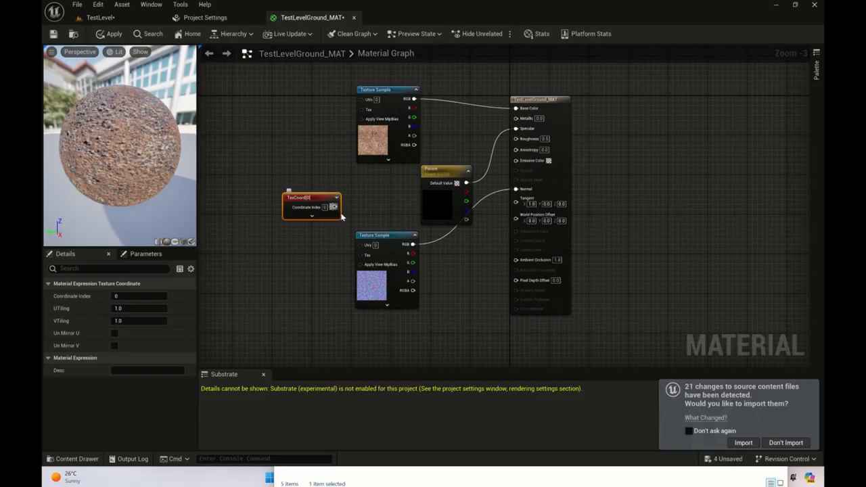
Connect the TexCoord node to the UVs inputs of both texture samples and save the material
left_click_drag(334, 207, 363, 104)
left_click_drag(345, 199, 361, 246)
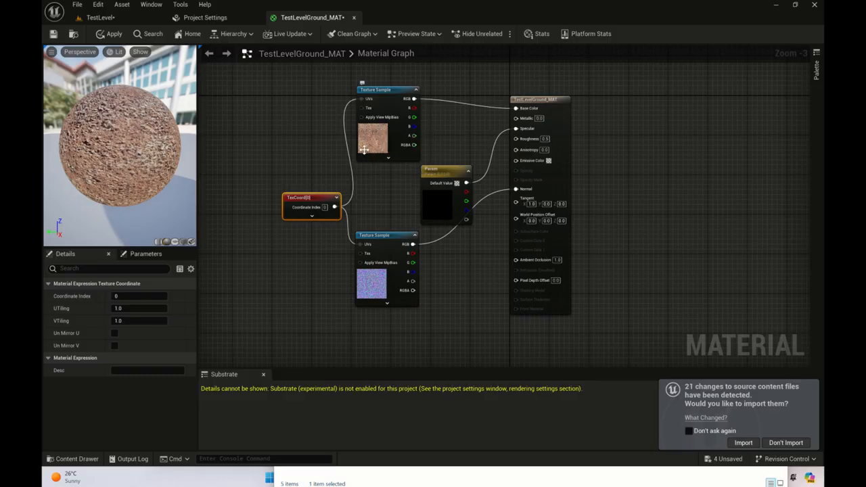
left_click(54, 34)
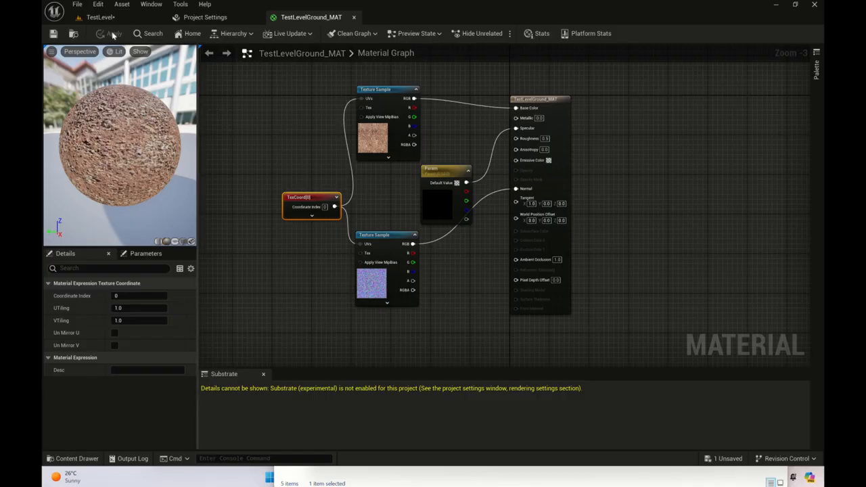
Place a Sky Light in TestLevel near the centre of the plane and raise it to about Z 108
left_click(115, 17)
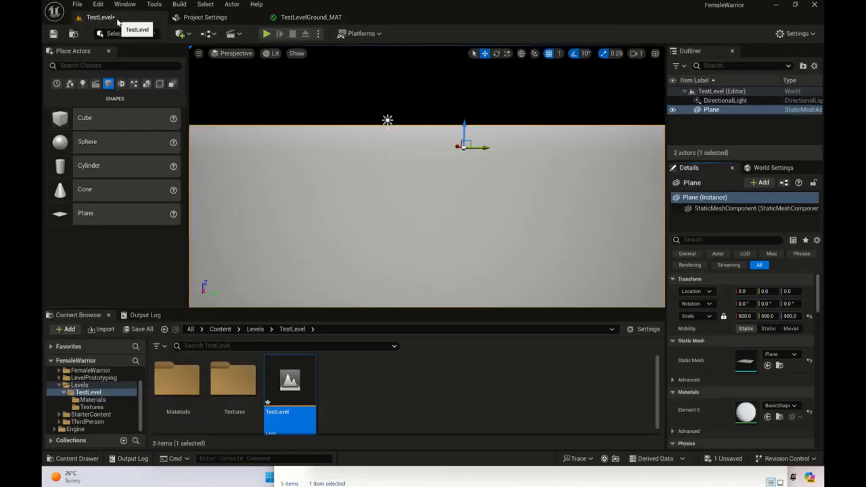
left_click(115, 66)
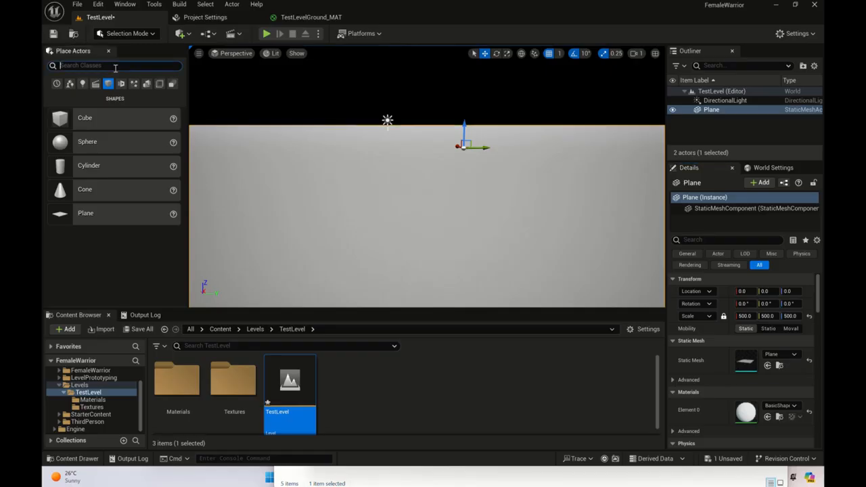
type("sk")
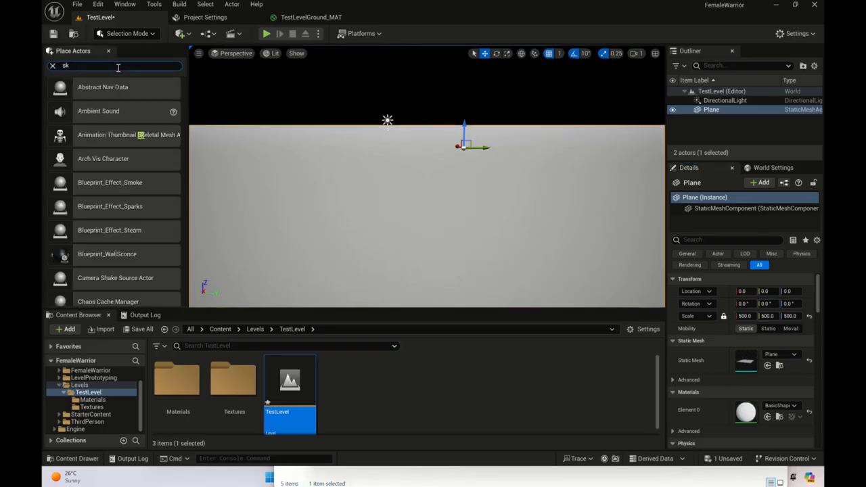
type("y")
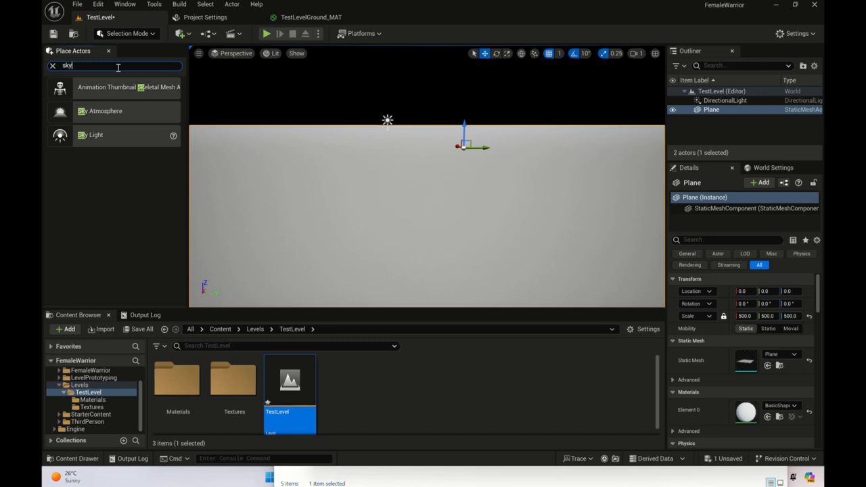
left_click_drag(82, 116, 441, 144)
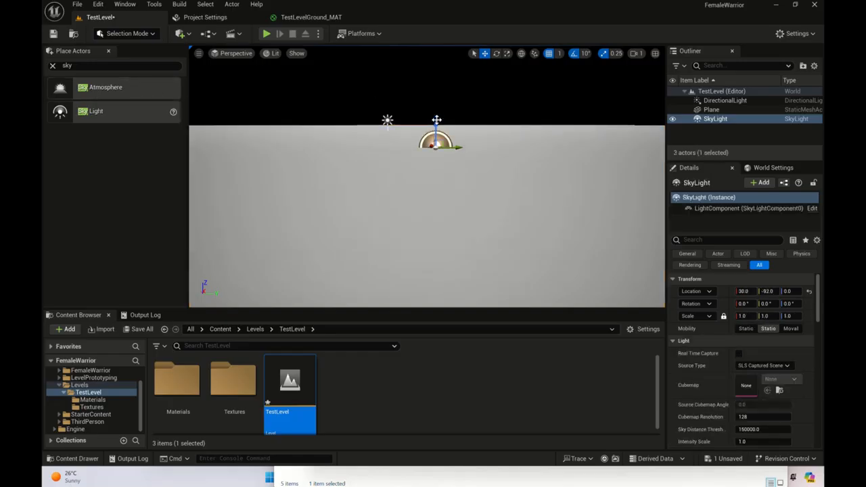
left_click_drag(437, 127, 435, 69)
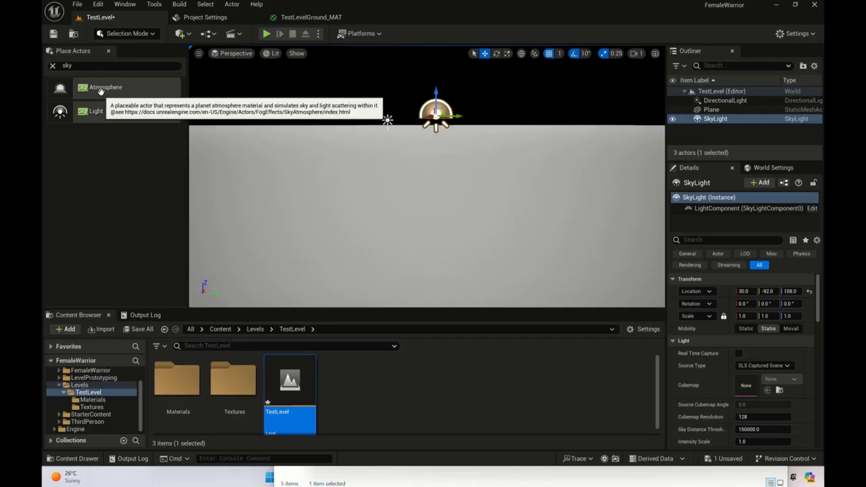
Place a Sky Atmosphere in the level beside the Sky Light and raise it to about Z 132
left_click_drag(101, 90, 362, 141)
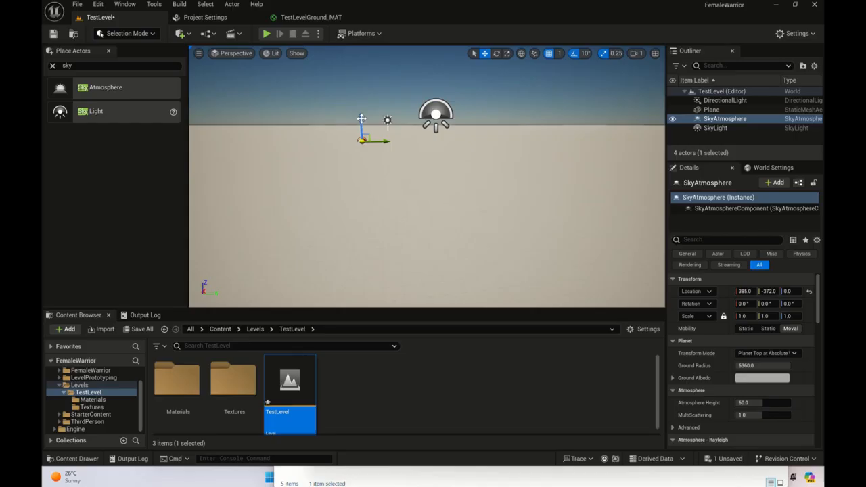
left_click_drag(362, 140, 362, 78)
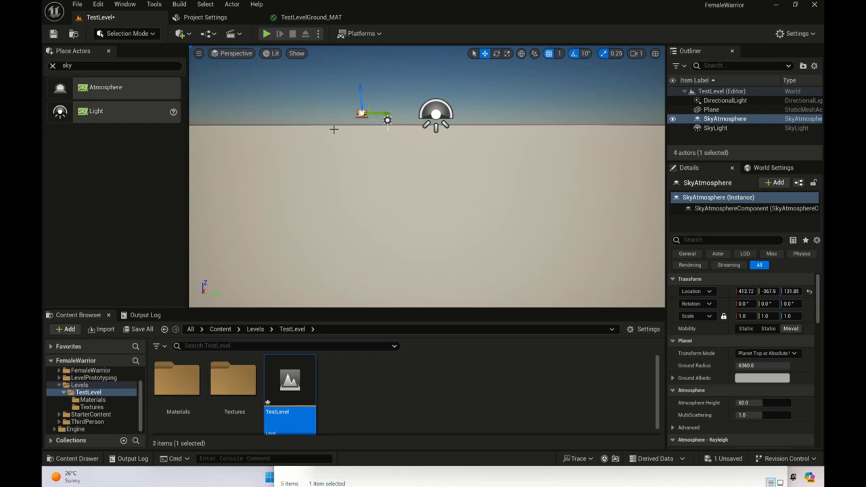
Try a UTiling of 10 on the TexCoord node of TestLevelGround_MAT and set it back to 1
left_click(303, 19)
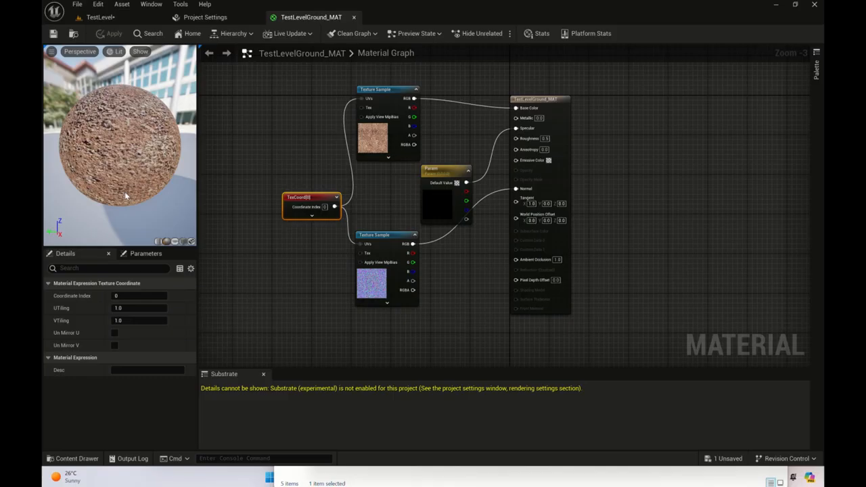
left_click(121, 308)
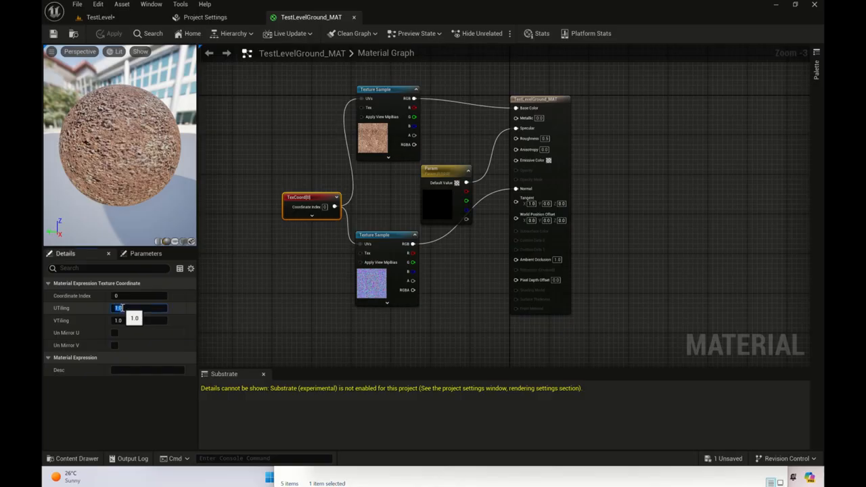
type("10")
left_click(119, 320)
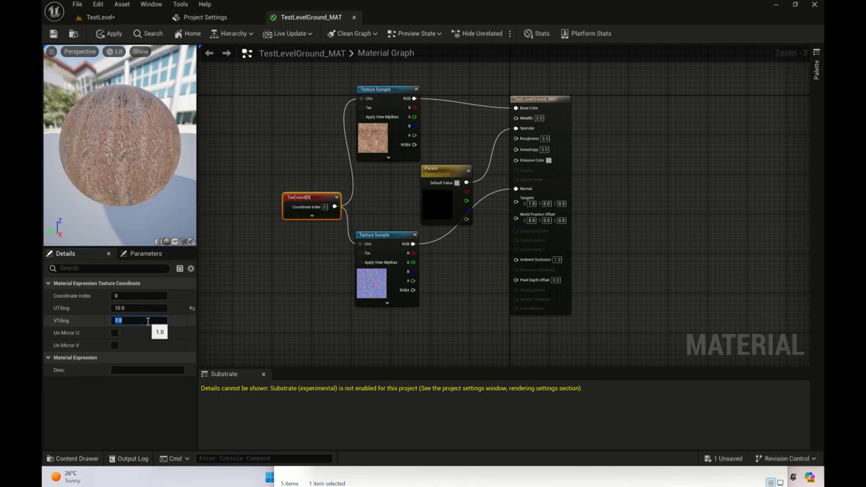
left_click(135, 308)
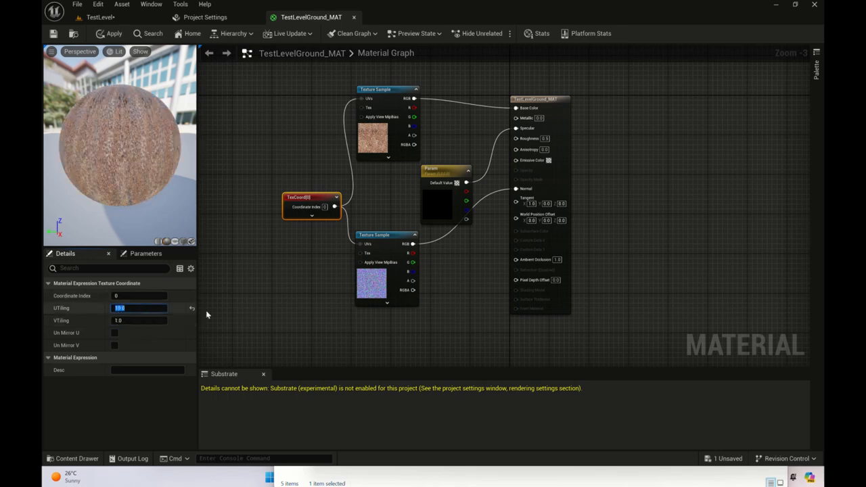
type("1")
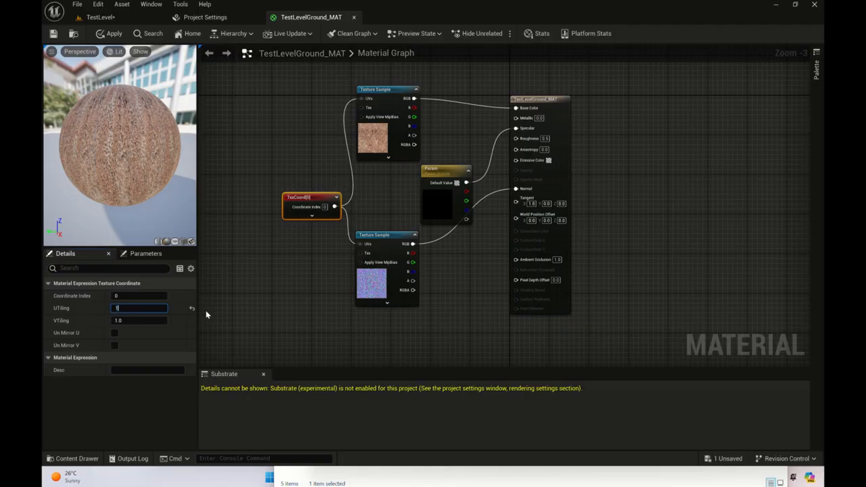
Assign the TestLevelGround_MAT material to Element 0 of the ground plane in TestLevel
left_click(94, 18)
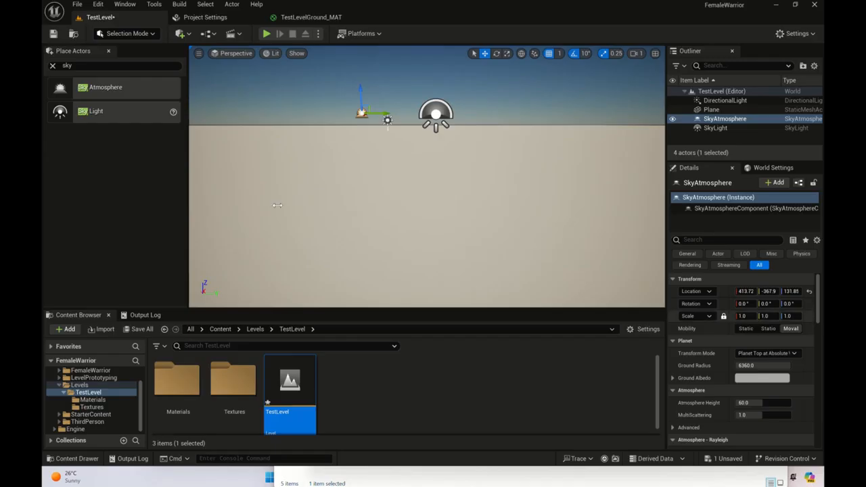
left_click(389, 228)
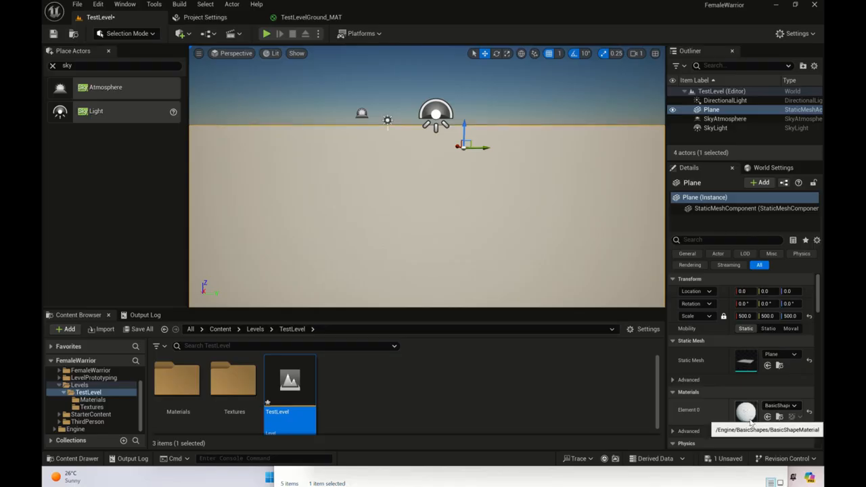
left_click(778, 406)
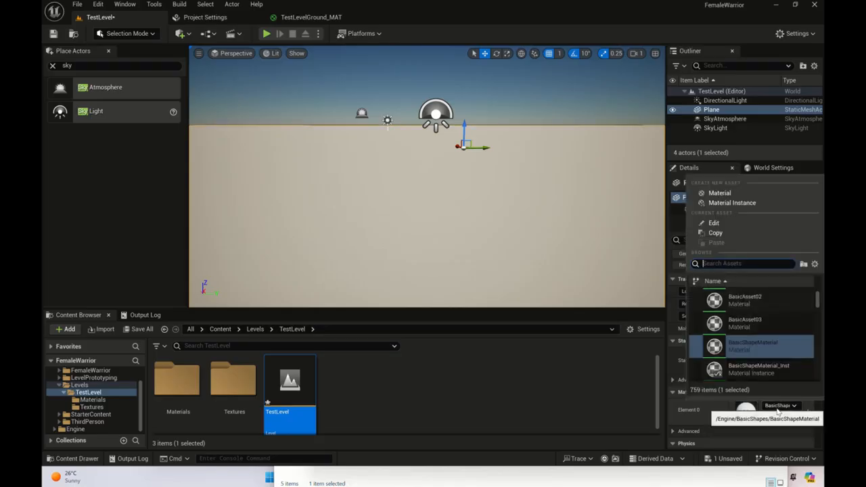
scroll(778, 351, "down", 3)
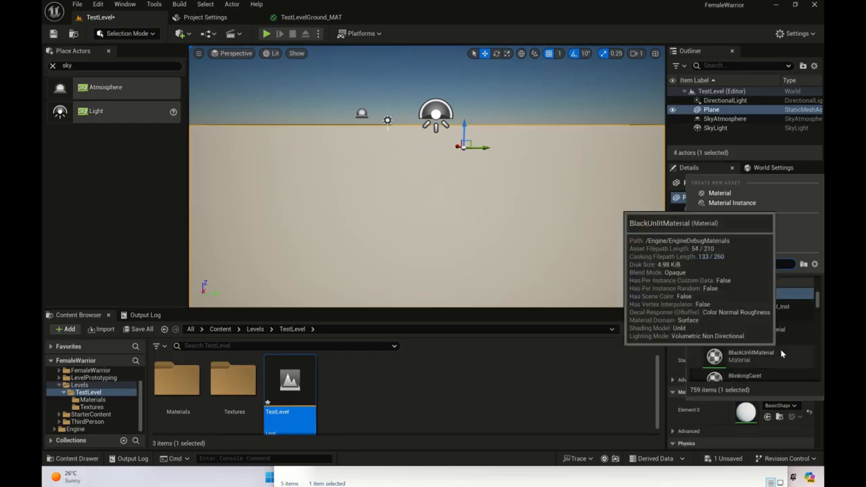
scroll(781, 353, "down", 3)
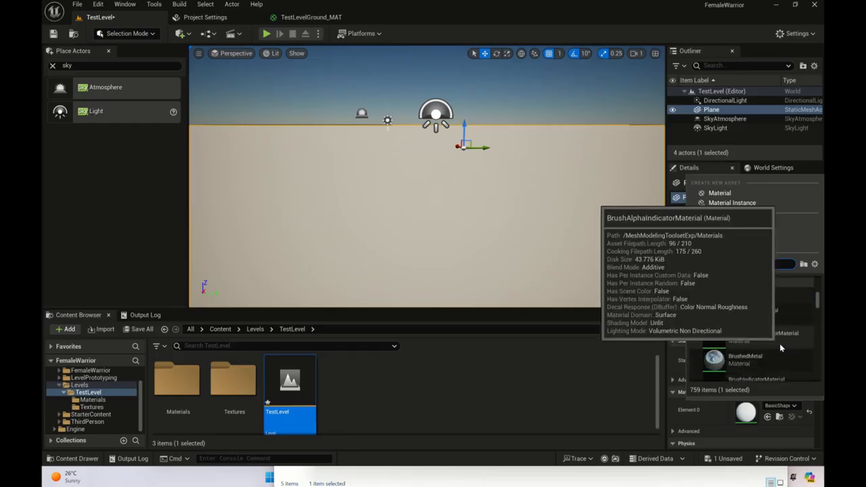
type("t")
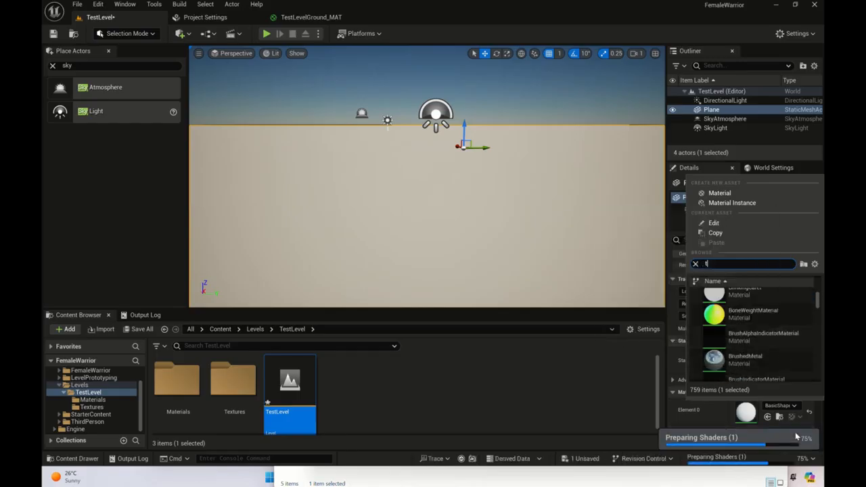
type("est")
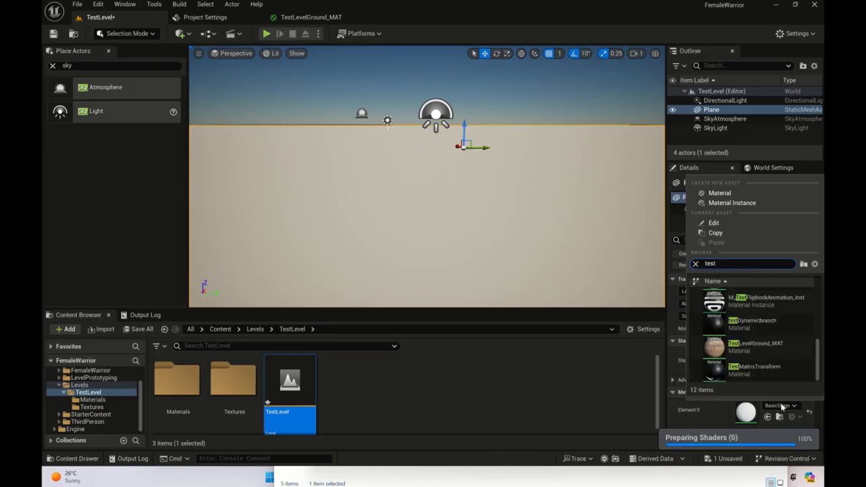
left_click(762, 355)
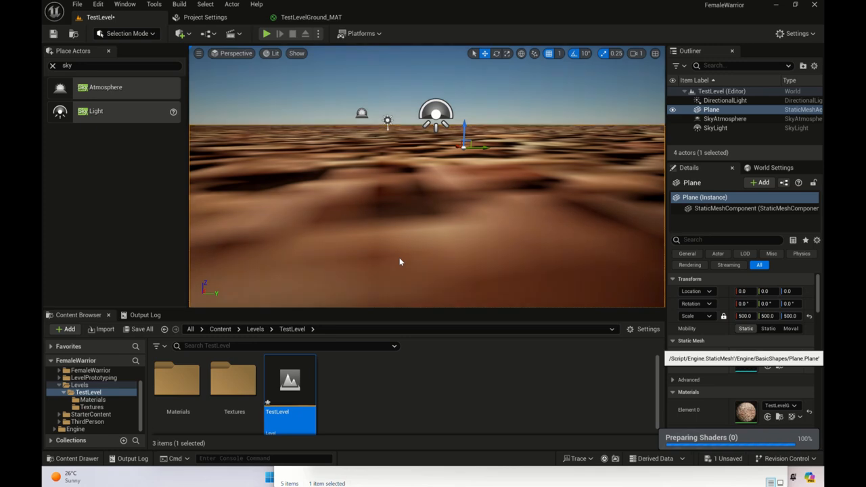
Try UTiling and VTiling of 10 on the TexCoord node of TestLevelGround_MAT and inspect the ground plane in TestLevel
left_click(295, 21)
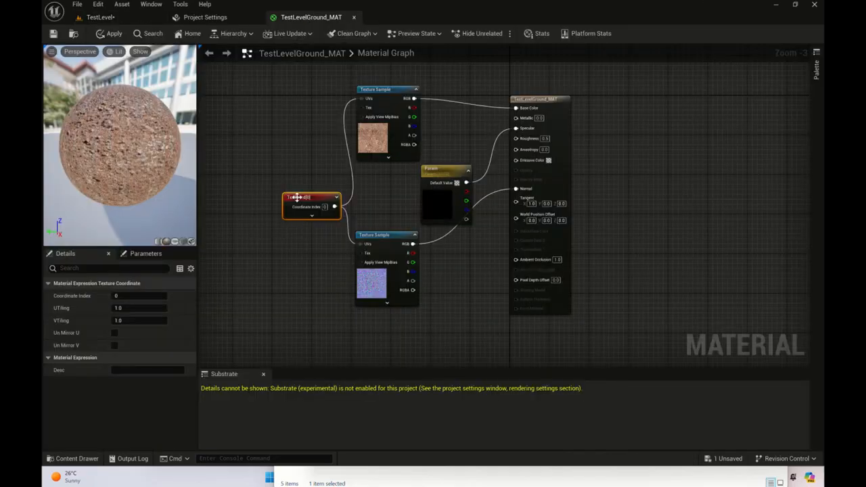
left_click(143, 309)
type("10")
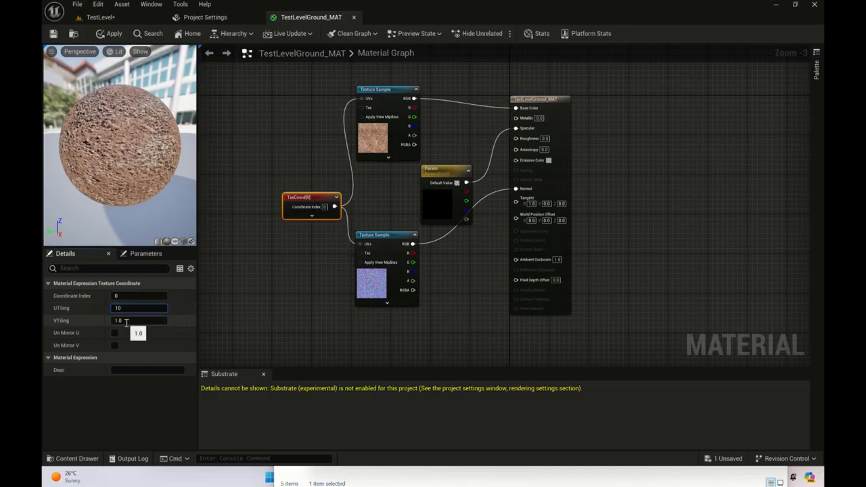
left_click(126, 322)
type("10")
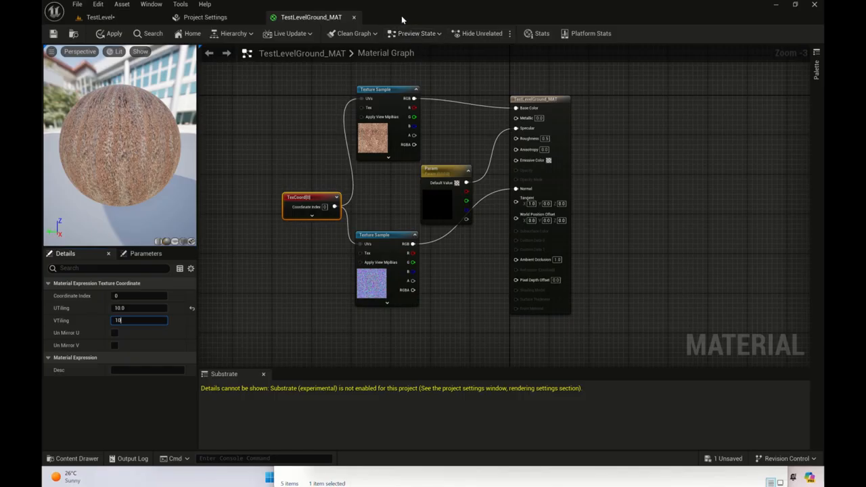
key("Return")
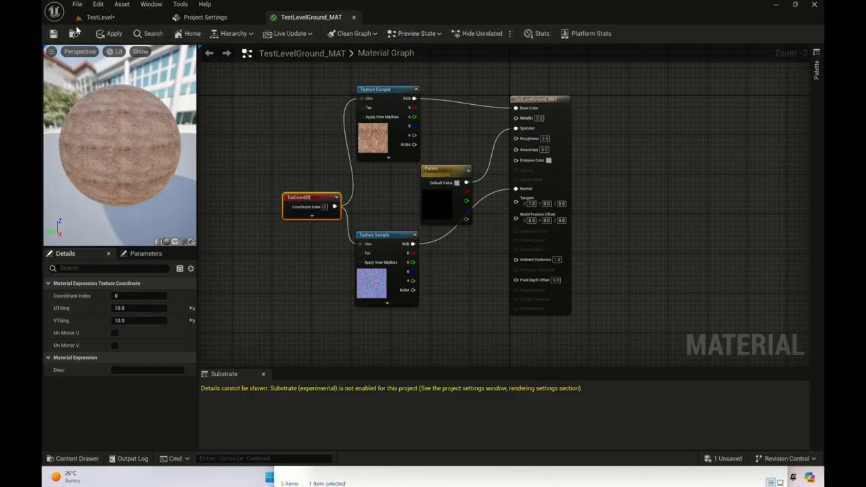
left_click(98, 18)
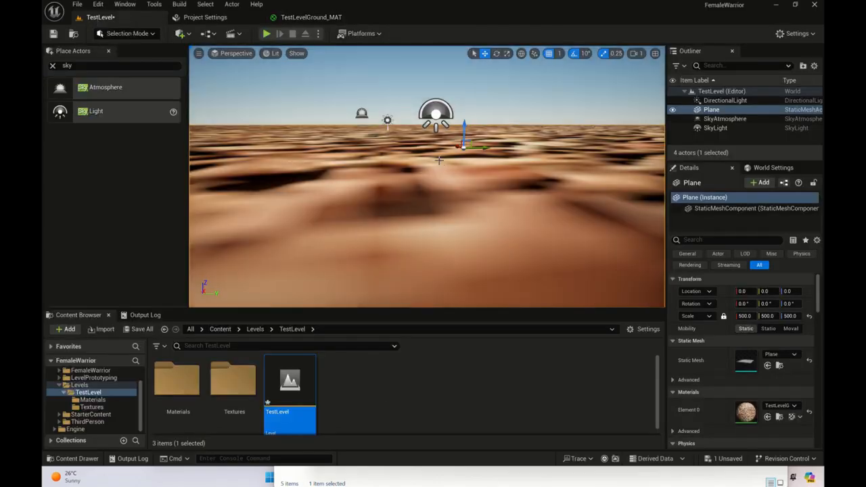
scroll(439, 161, "down", 3)
scroll(414, 194, "down", 2)
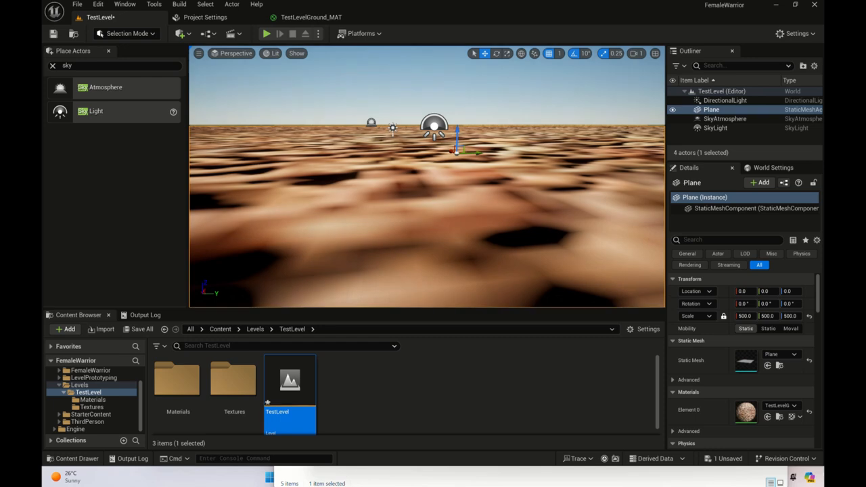
scroll(414, 197, "down", 1)
scroll(414, 196, "down", 1)
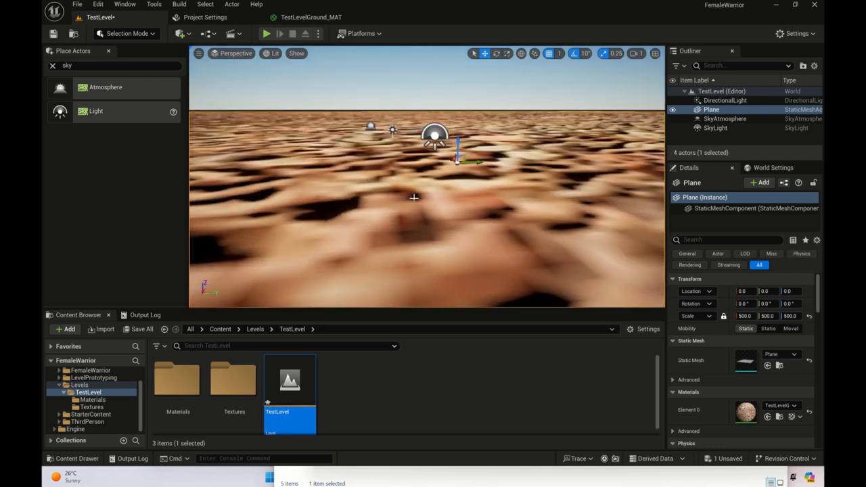
Try UTiling and VTiling of 0.1 on the TexCoord node, save TestLevelGround_MAT and check the ground in TestLevel
left_click(308, 18)
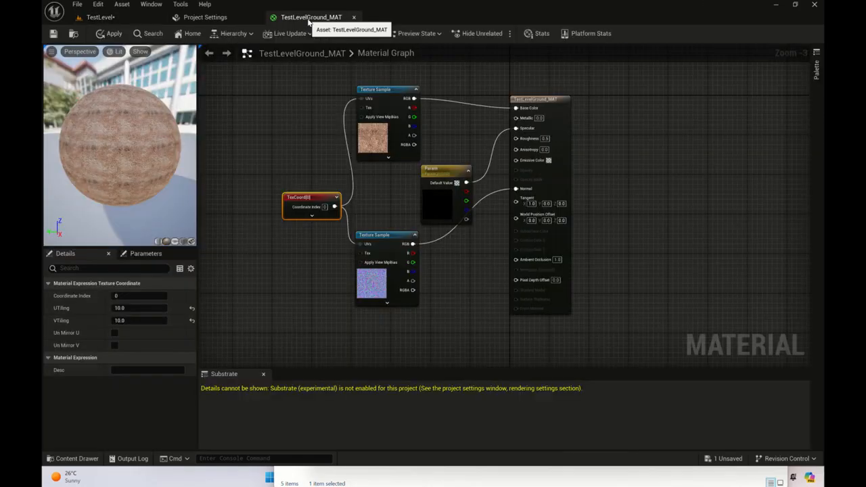
left_click(124, 307)
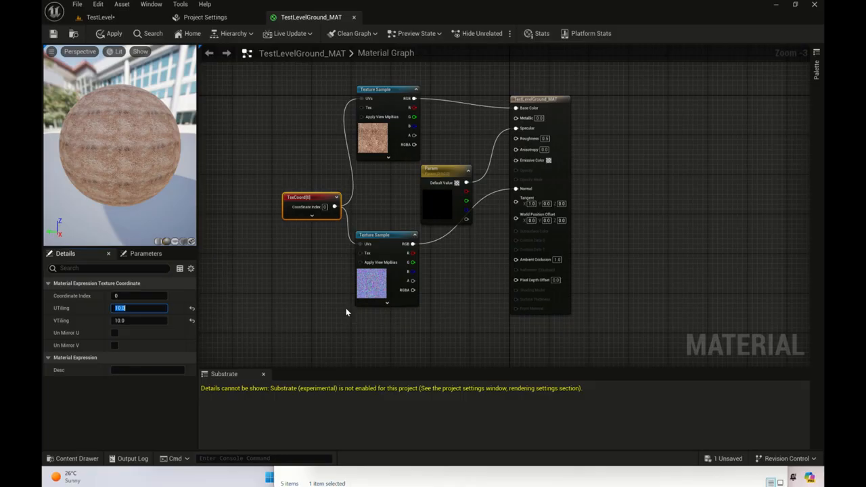
key("BackSpace")
left_click(121, 320)
type(".")
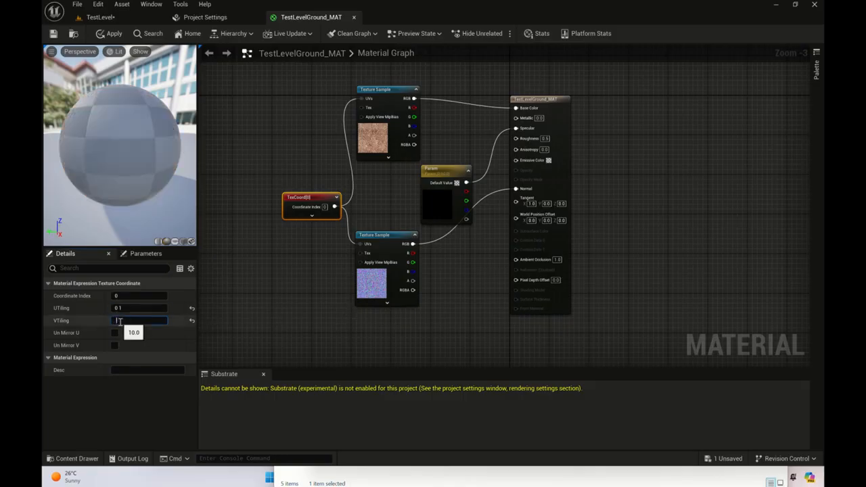
type("1")
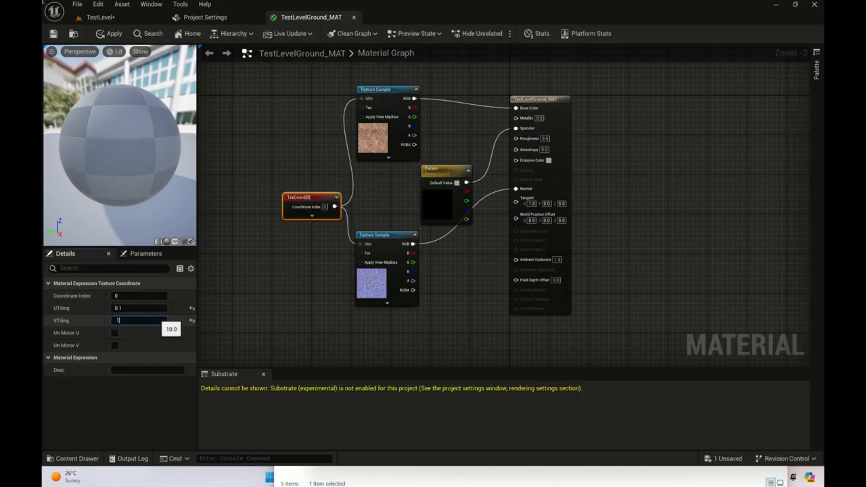
left_click(53, 34)
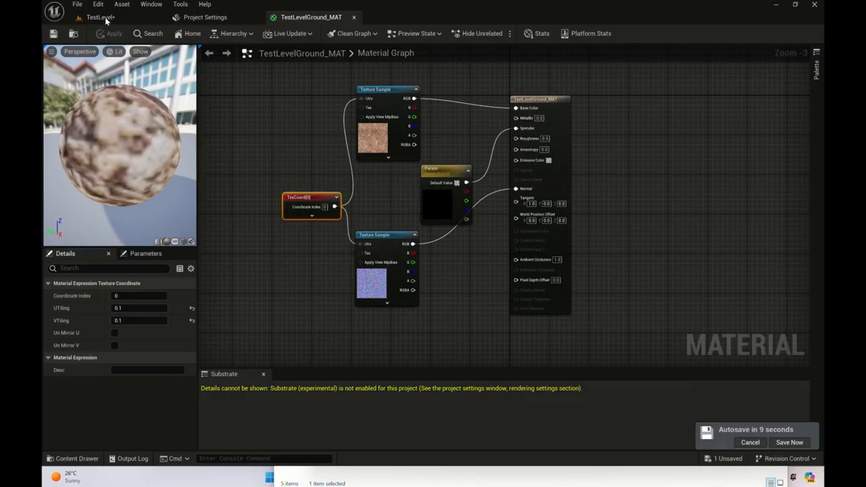
left_click(99, 17)
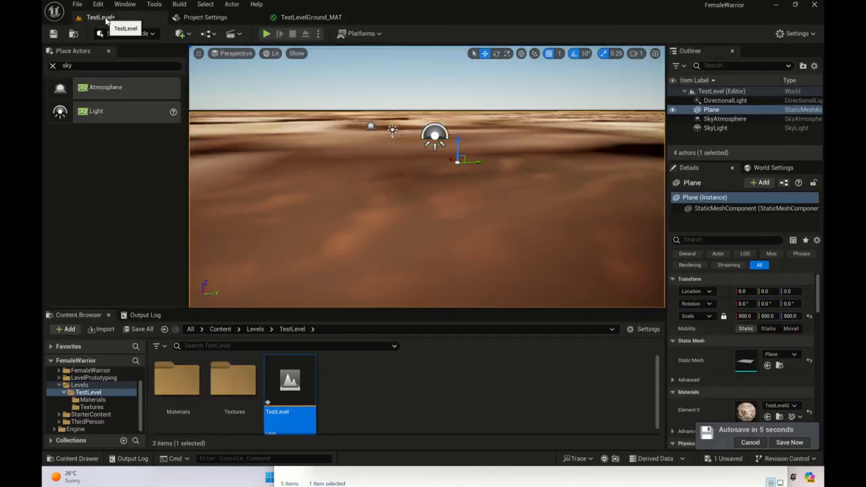
left_click(776, 409)
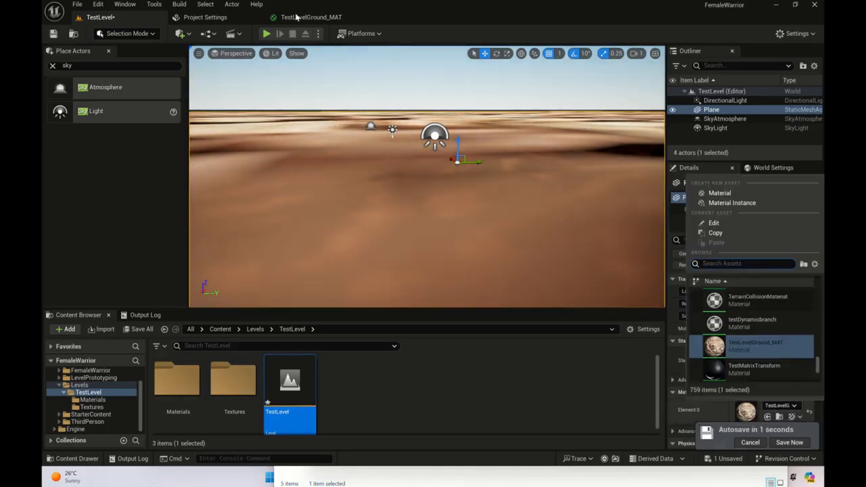
key("Escape")
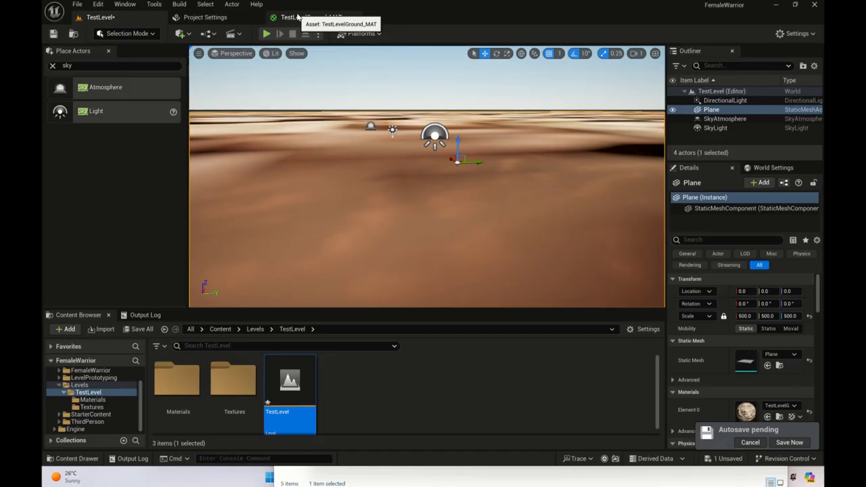
Set UTiling and VTiling to 100 on the TexCoord node of TestLevelGround_MAT, save the material and return to TestLevel
left_click(297, 17)
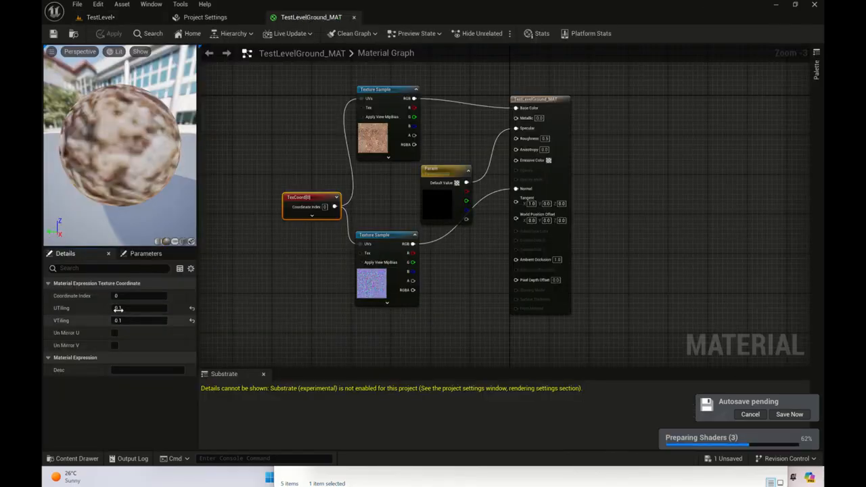
left_click(119, 308)
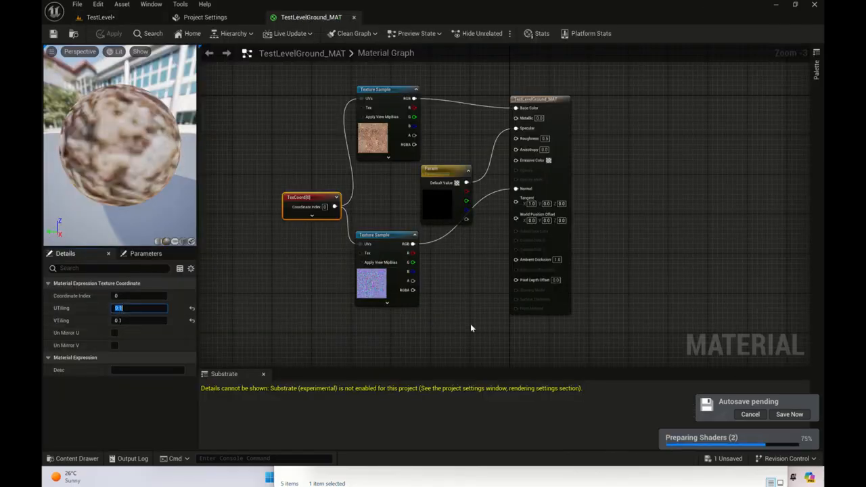
type("100")
left_click(119, 321)
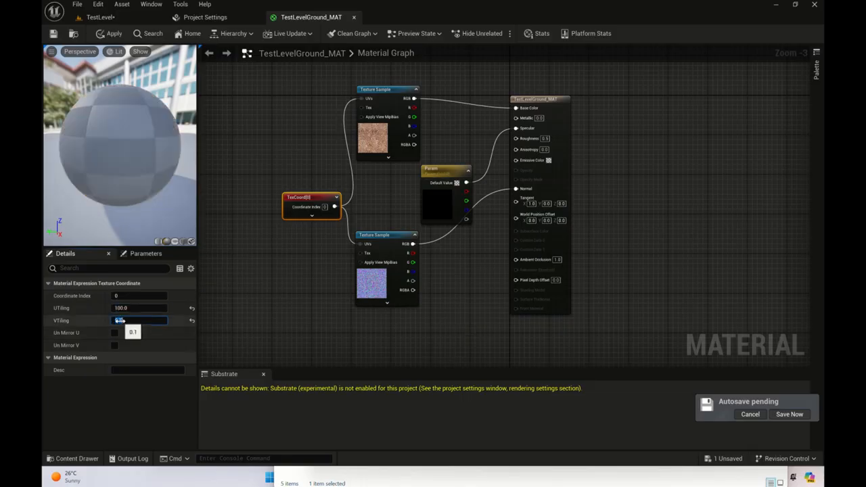
type("100")
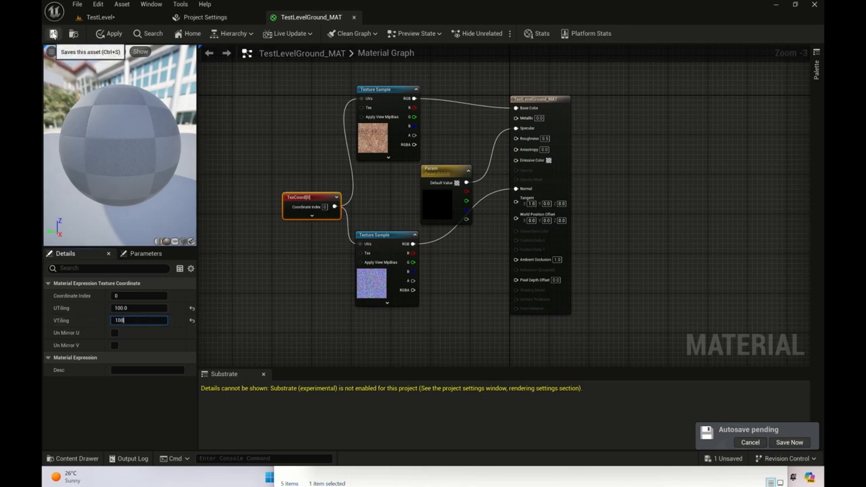
left_click(53, 34)
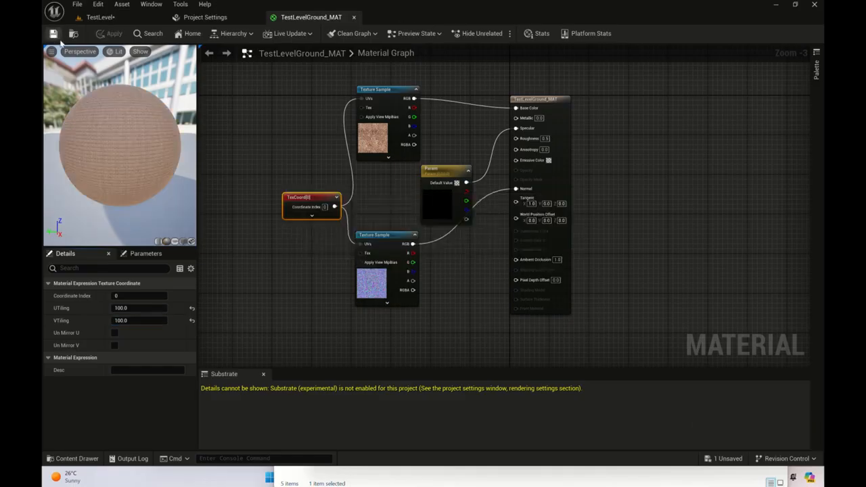
left_click(102, 18)
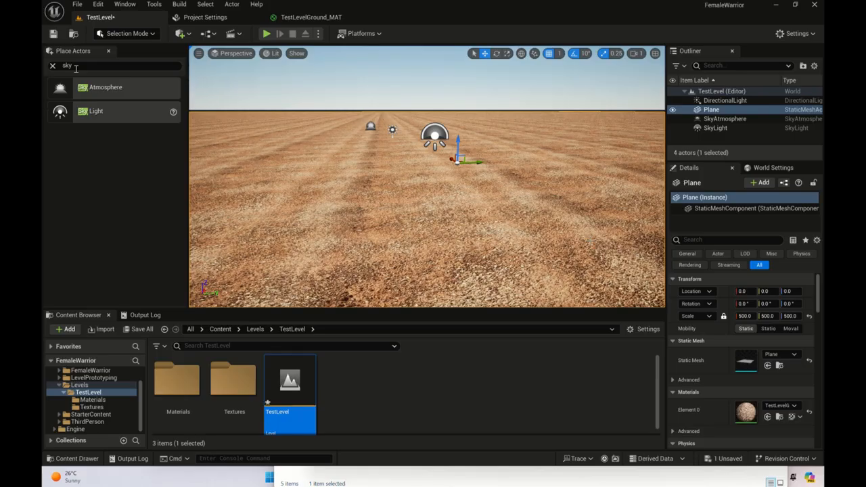
Place a Player Start from the Basic actors on the ground plane at about X -412, Y -325, Z 92
left_click(62, 69)
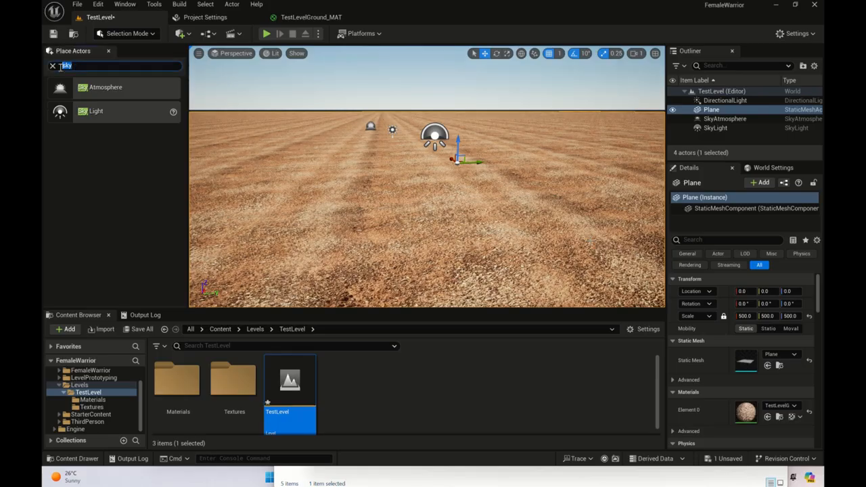
key("BackSpace")
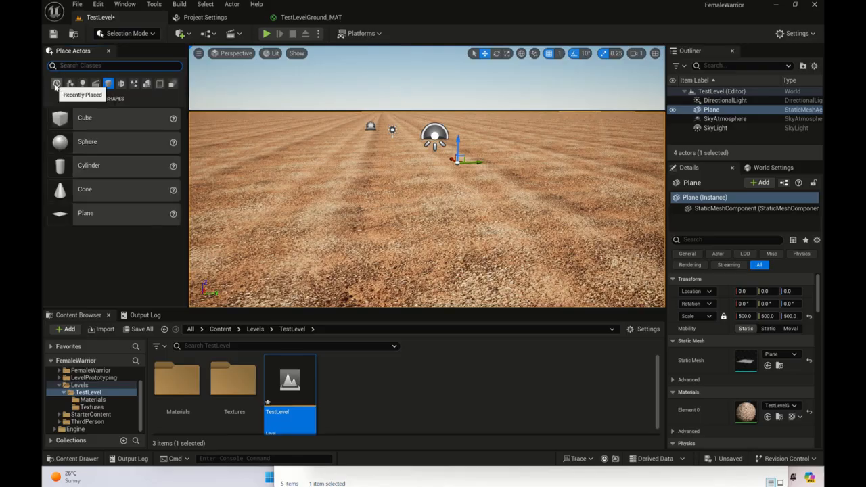
left_click(56, 84)
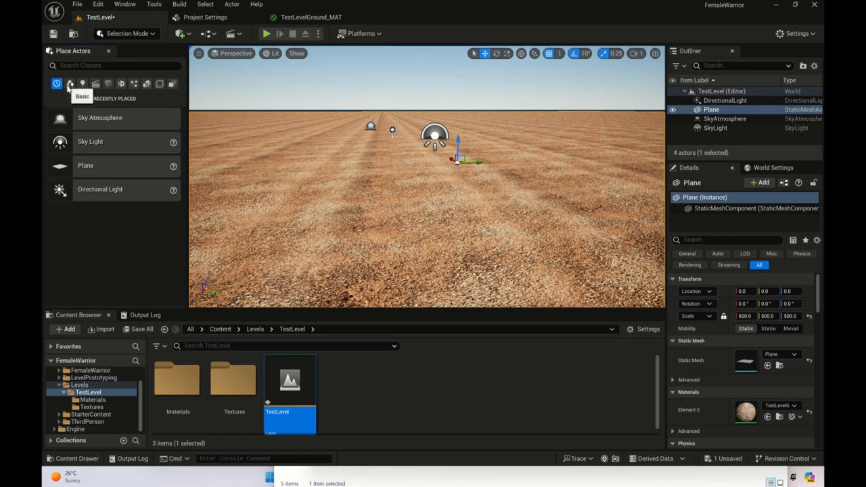
left_click(69, 84)
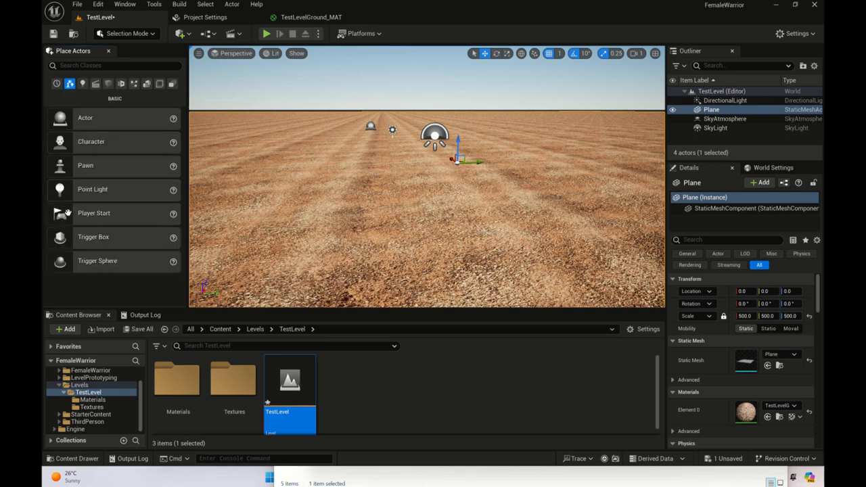
left_click_drag(333, 212, 377, 205)
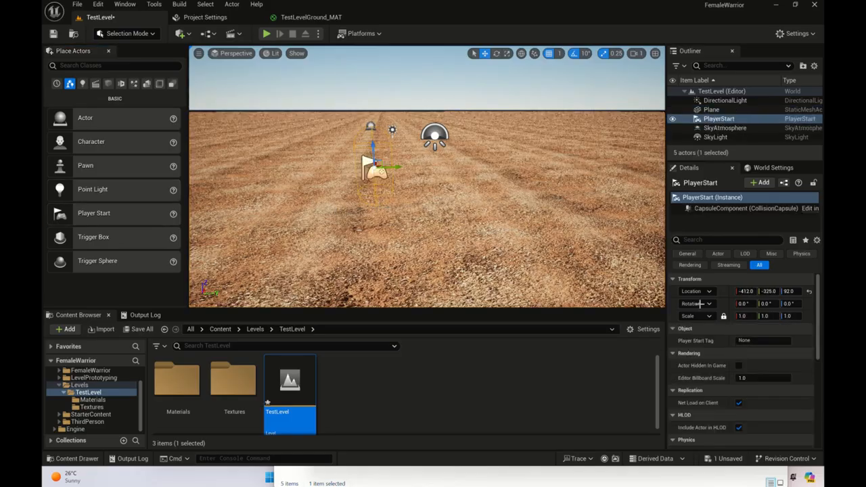
Set the Player Start's location to X 0, Y 0, Z 0
left_click(746, 291)
type("0")
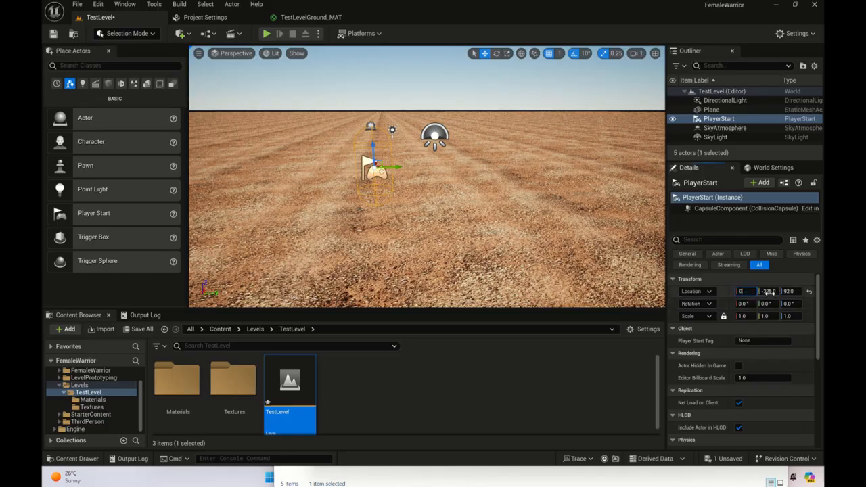
left_click(769, 291)
type("0")
left_click(788, 291)
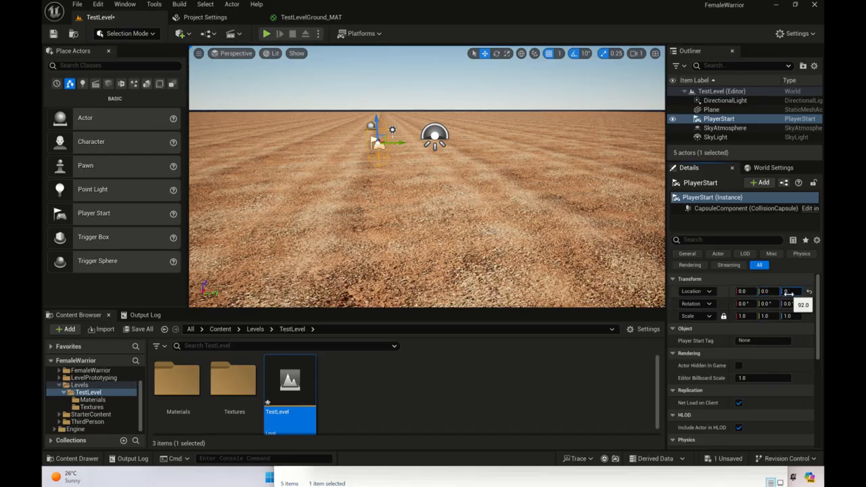
type("0")
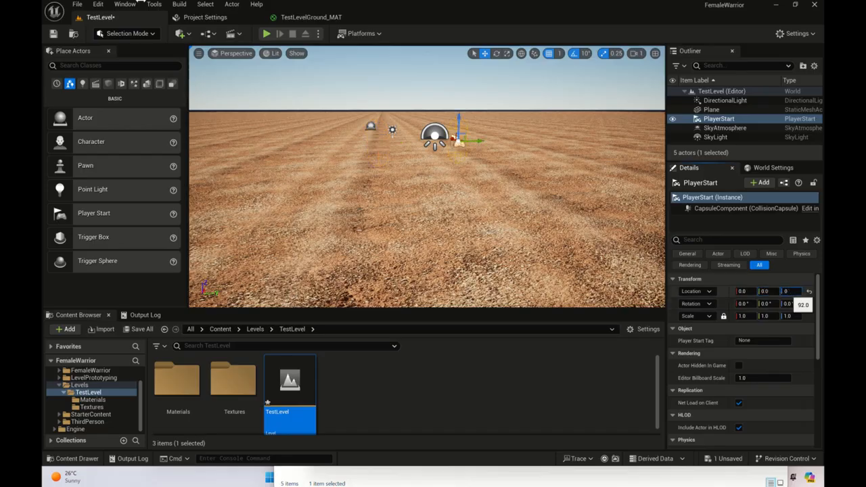
Review the default game mode in the project's Maps & Modes settings and the GameMode Override in TestLevel's World Settings
left_click(206, 19)
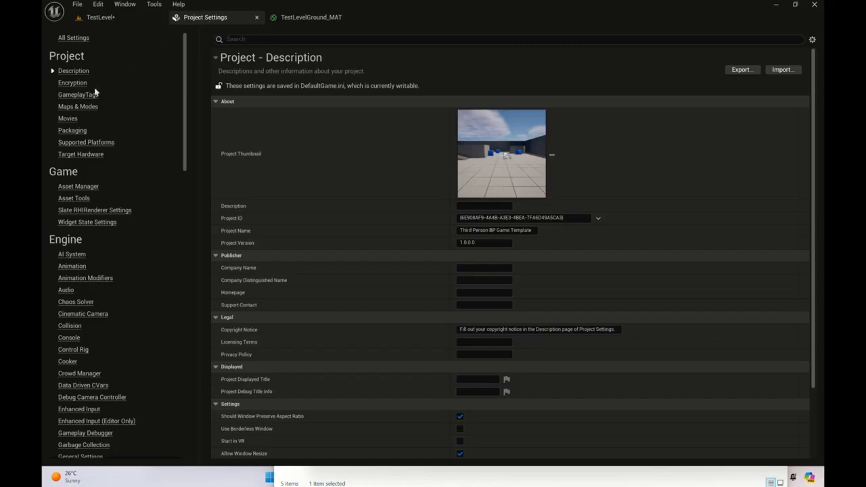
left_click(71, 107)
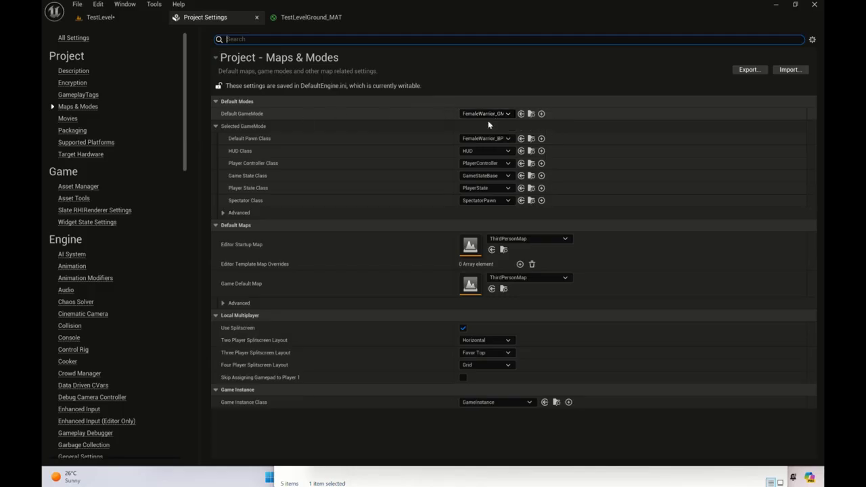
left_click(101, 17)
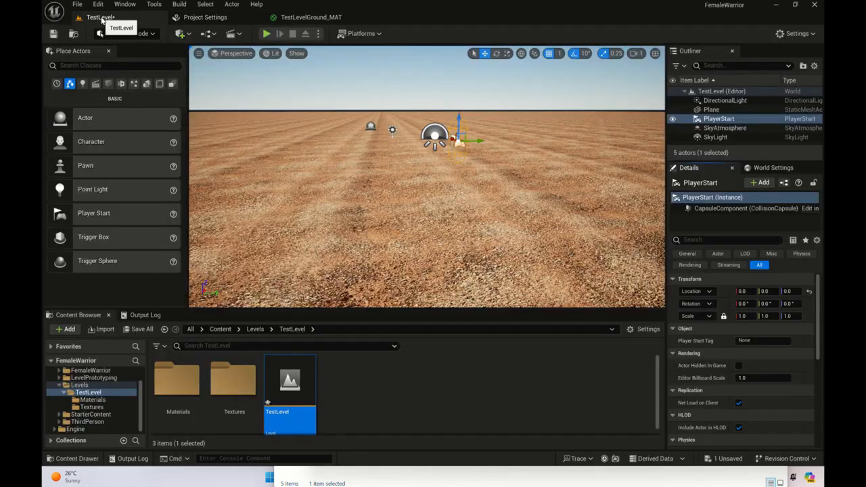
left_click(768, 170)
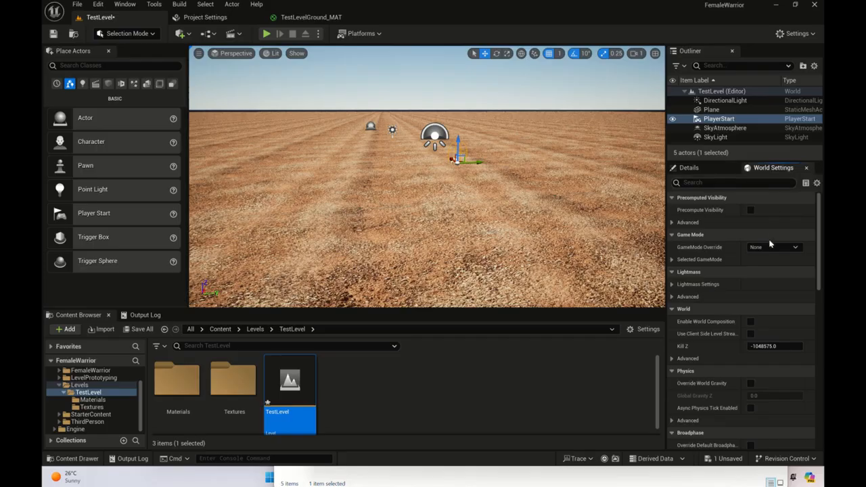
scroll(770, 244, "down", 3)
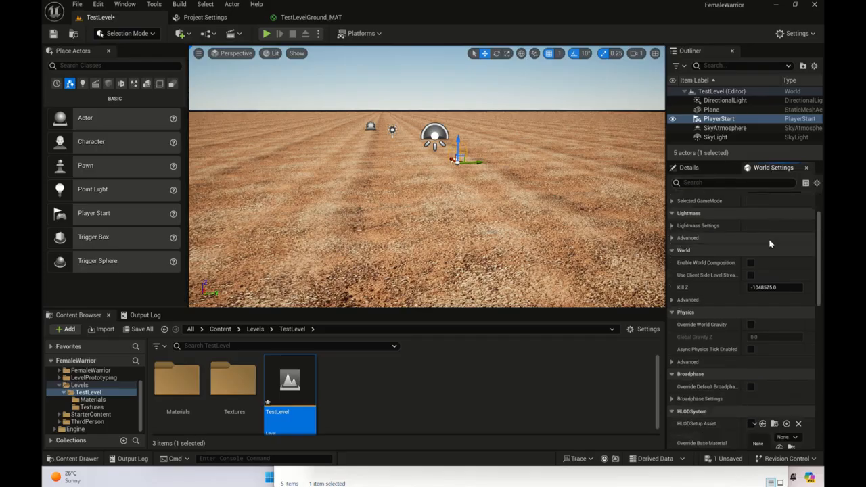
scroll(769, 244, "up", 3)
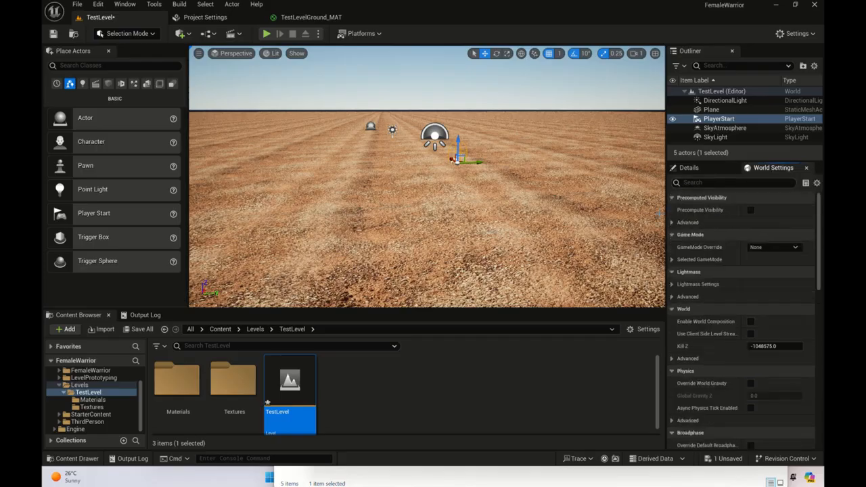
Set TestLevel's GameMode Override to FemaleWarrior_GM in the World Settings
left_click(672, 260)
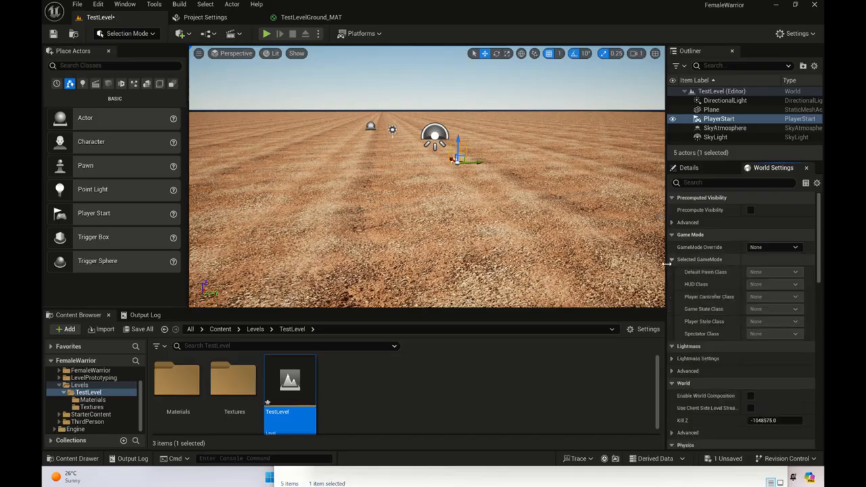
left_click(780, 247)
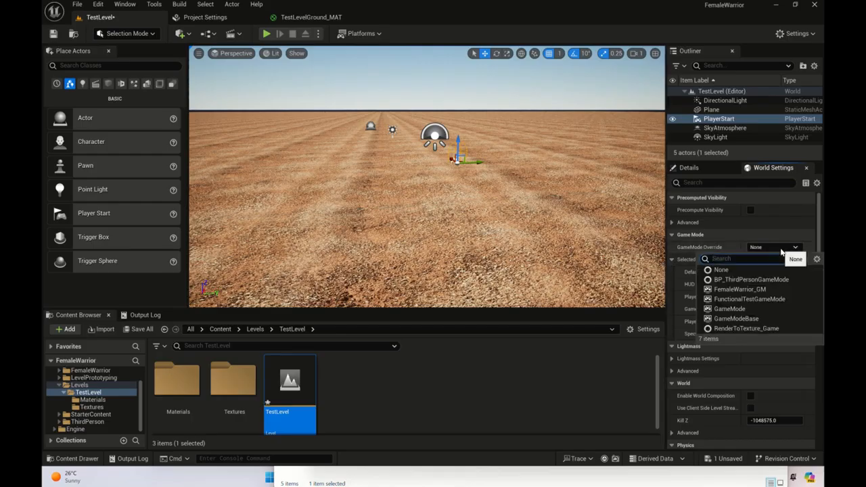
left_click(741, 291)
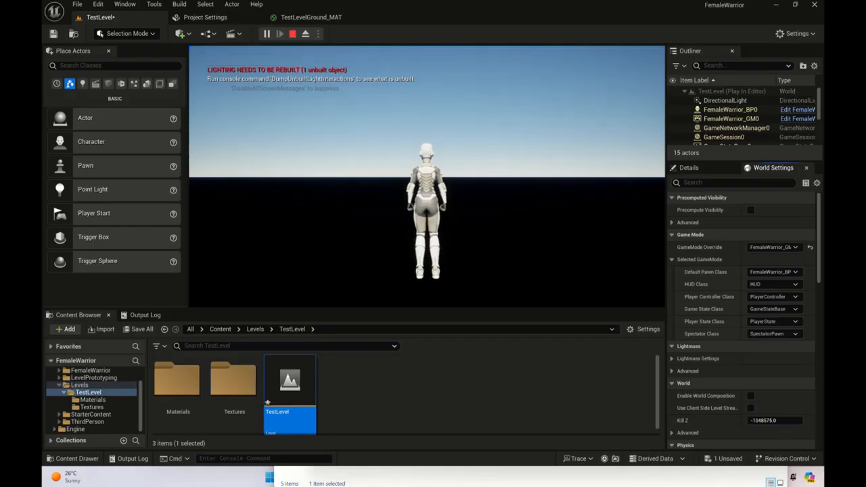
Play-test TestLevel, check how the character spawns relative to the ground, and stop the play session
left_click(427, 176)
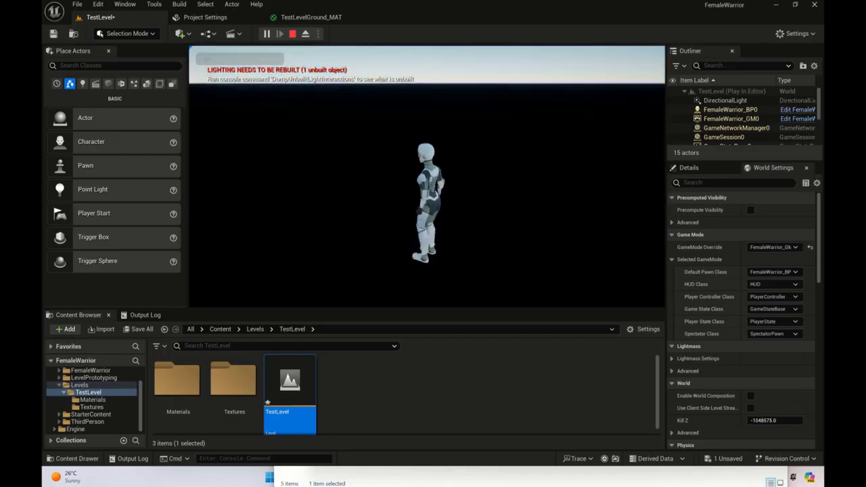
key("shift+F1")
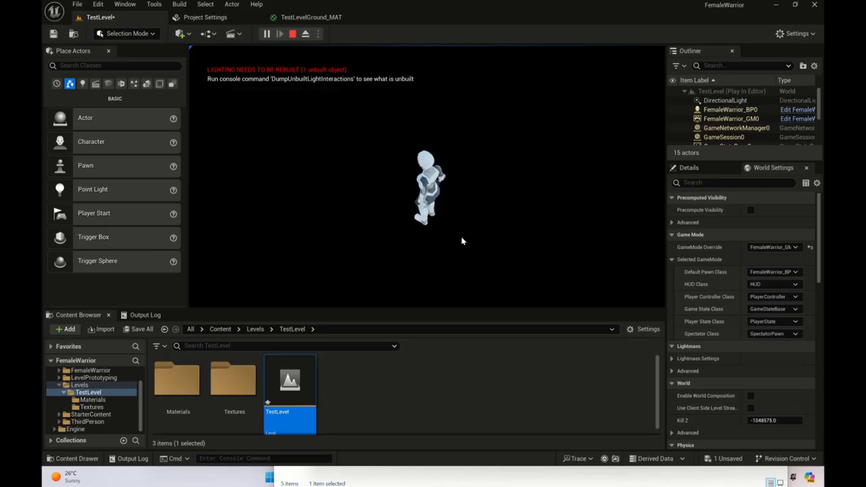
key("Escape")
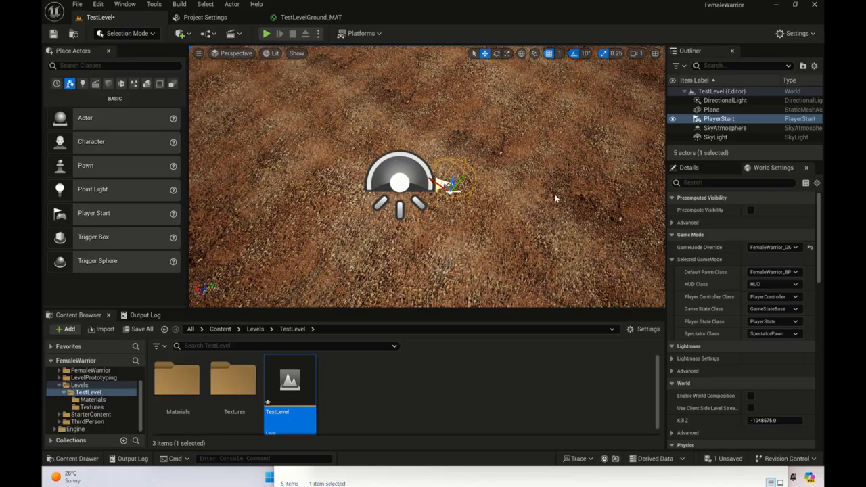
Select the ground plane and look through the World Settings from Game Mode down to Audio and Tick
left_click(711, 110)
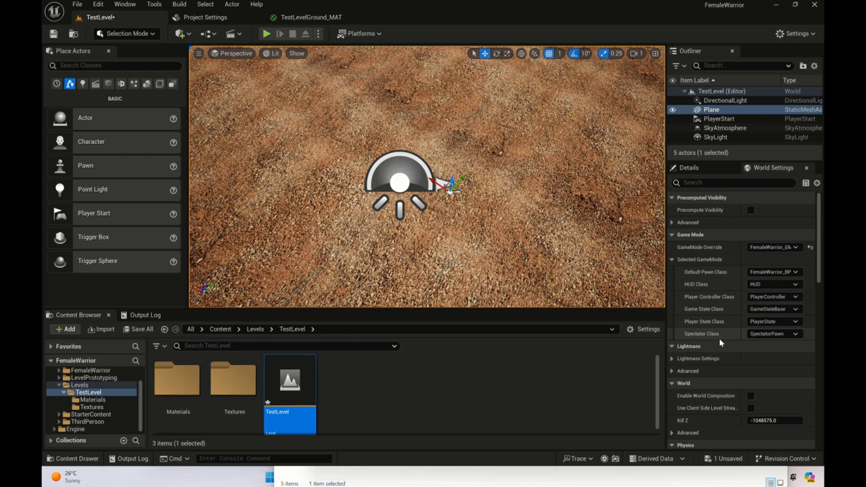
scroll(719, 338, "down", 4)
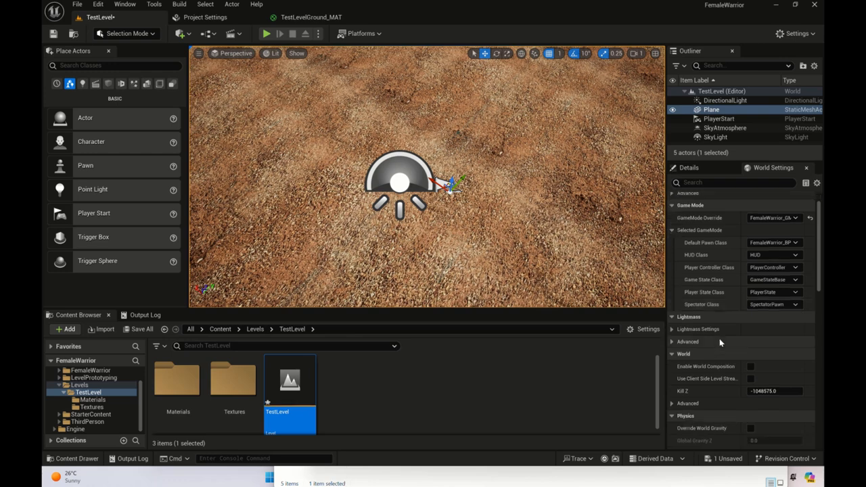
scroll(719, 338, "down", 2)
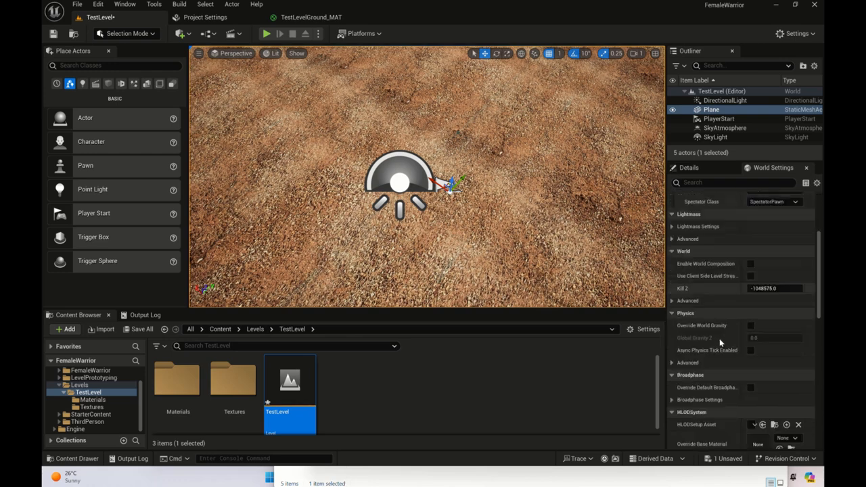
scroll(719, 338, "down", 5)
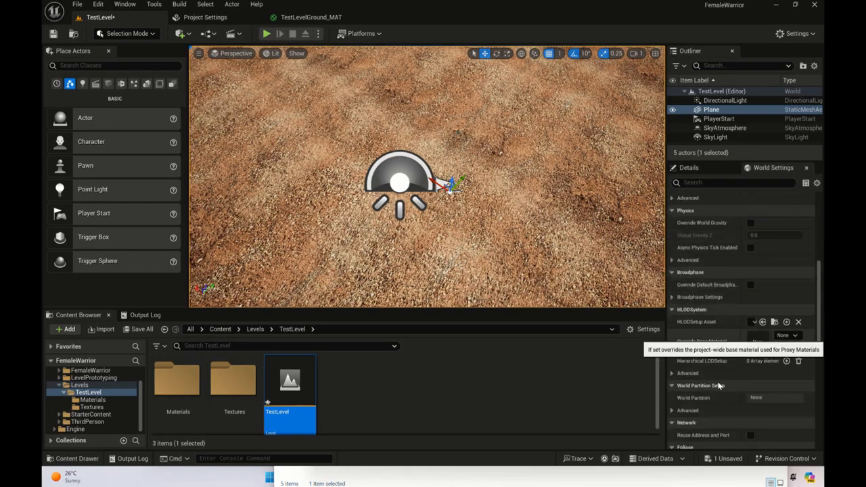
scroll(720, 385, "down", 2)
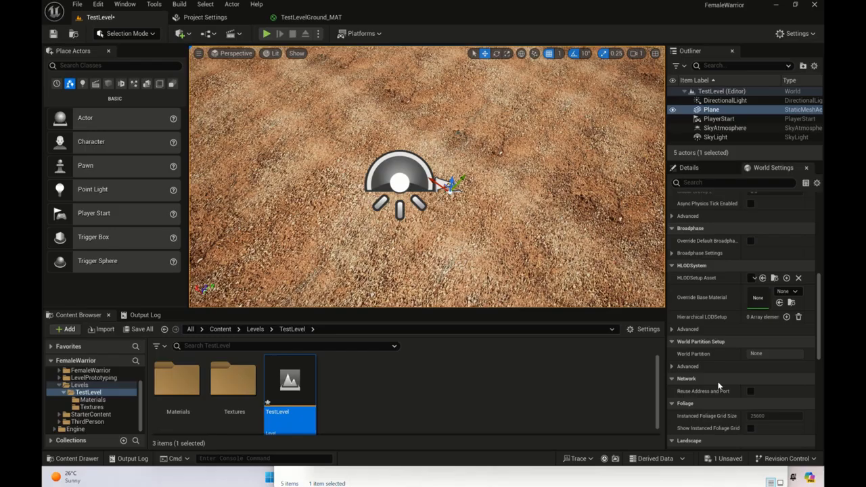
scroll(718, 386, "down", 10)
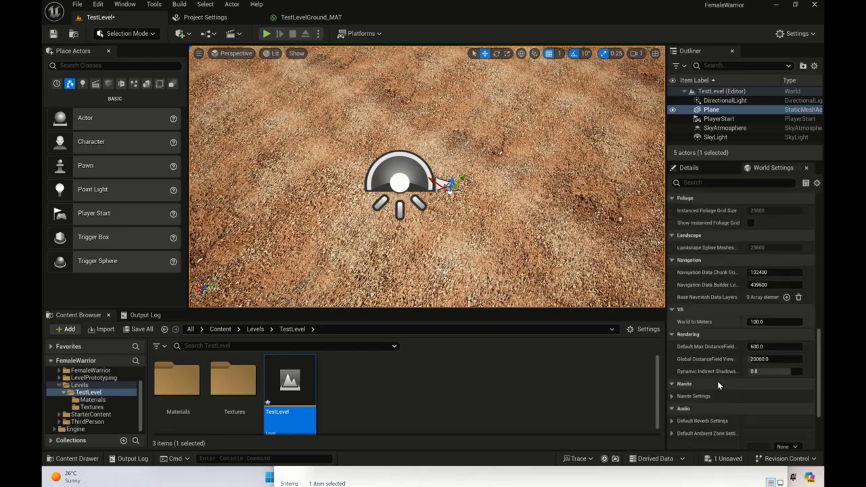
scroll(718, 385, "down", 3)
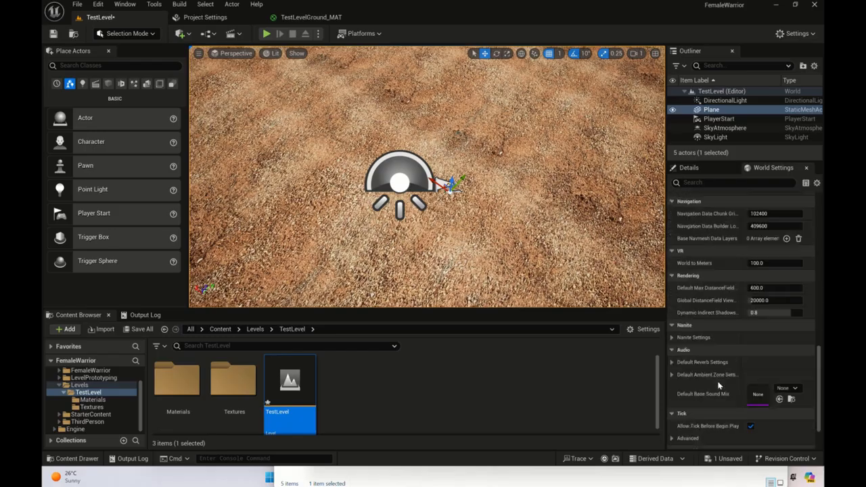
Examine the ground plane's physics, collision, advanced collision, lighting and rendering properties
left_click(689, 169)
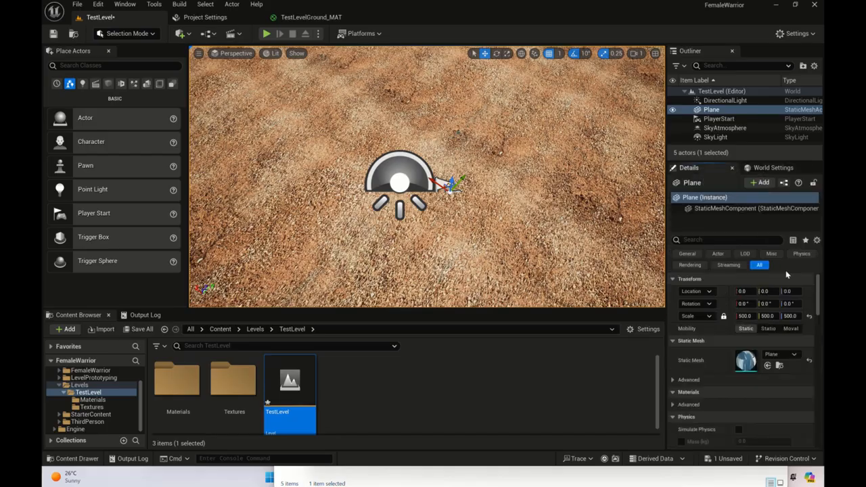
scroll(784, 277, "down", 5)
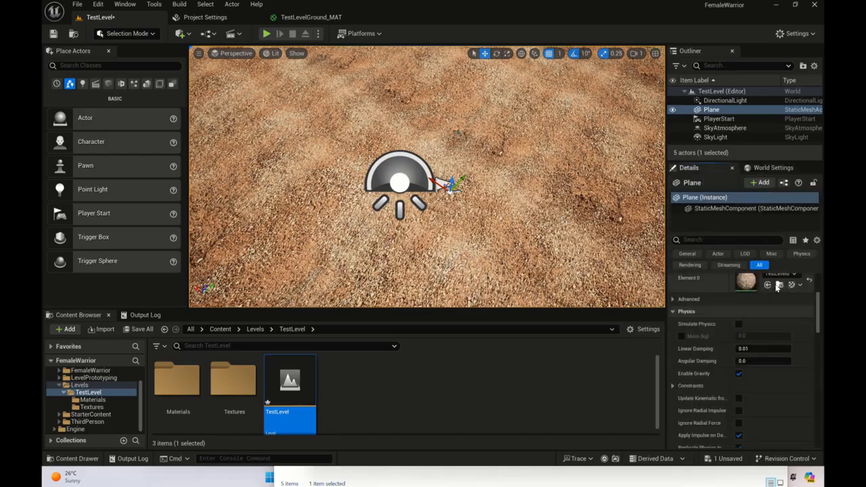
scroll(776, 286, "down", 6)
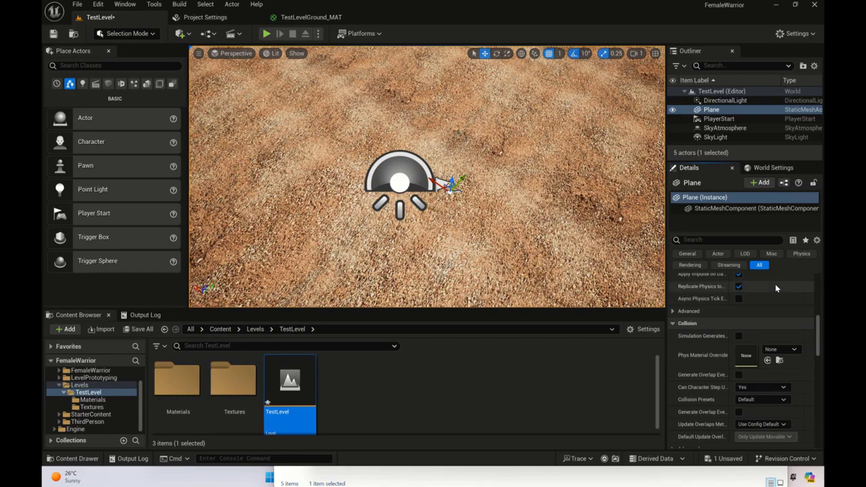
scroll(776, 288, "down", 1)
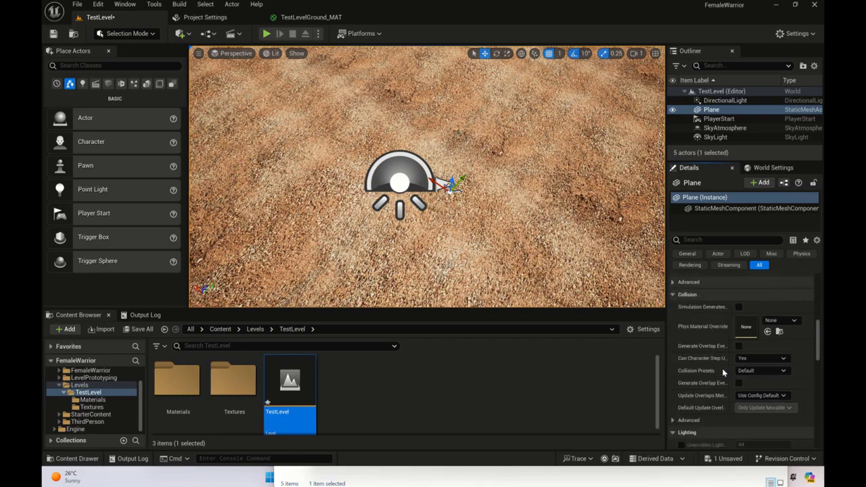
left_click(675, 420)
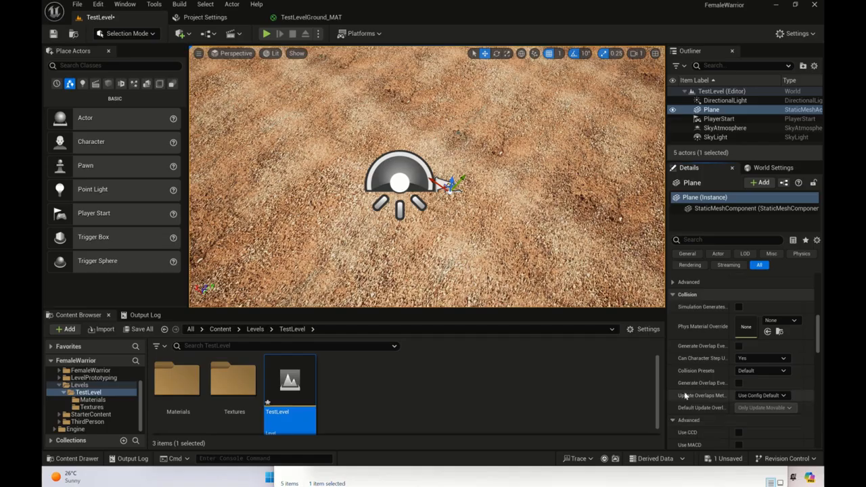
scroll(685, 396, "down", 2)
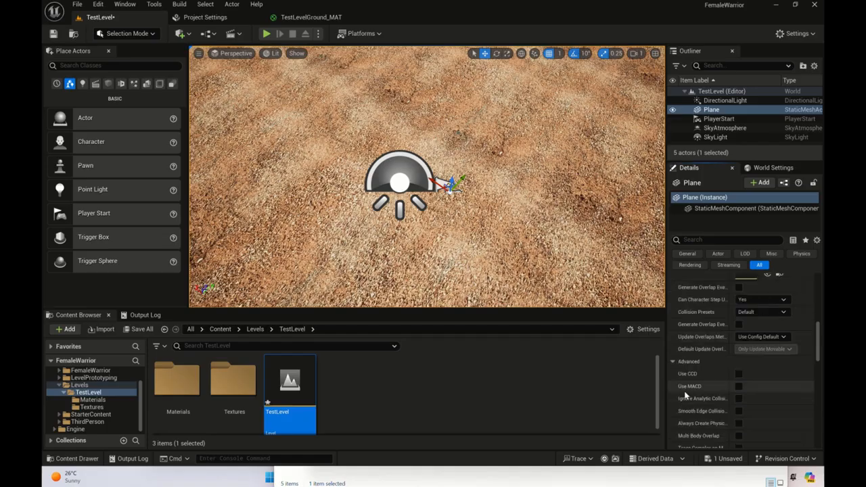
scroll(684, 365, "down", 3)
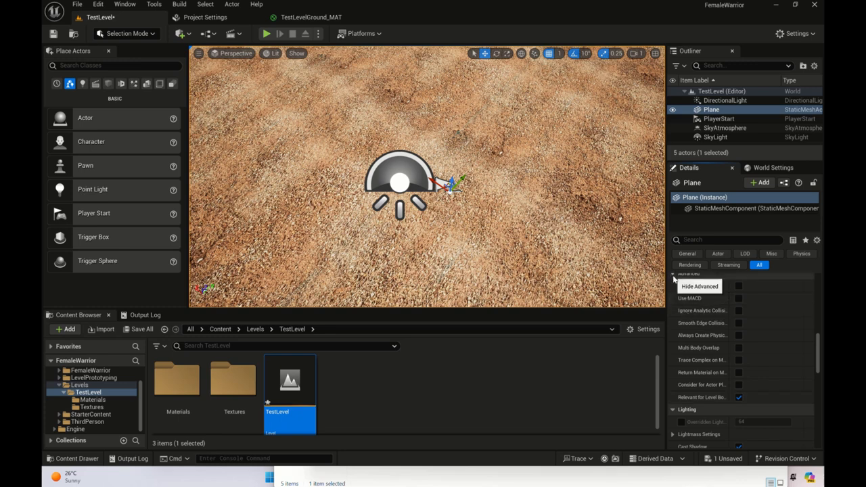
scroll(786, 351, "down", 4)
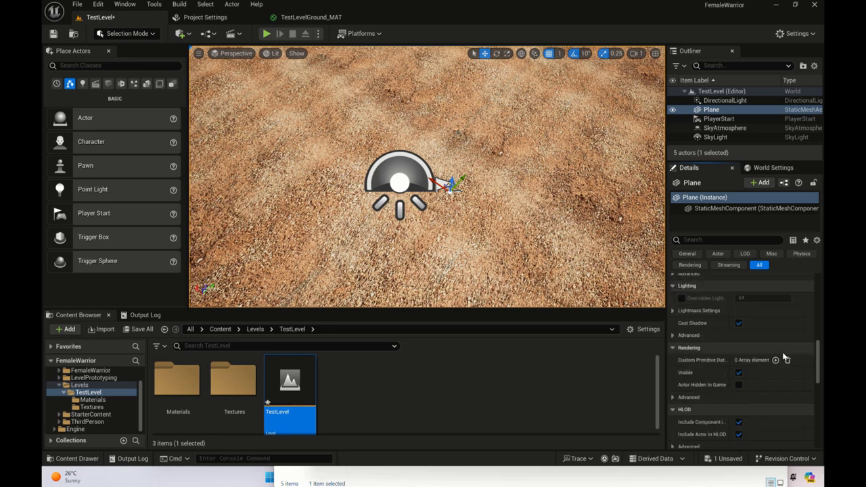
scroll(783, 357, "up", 1)
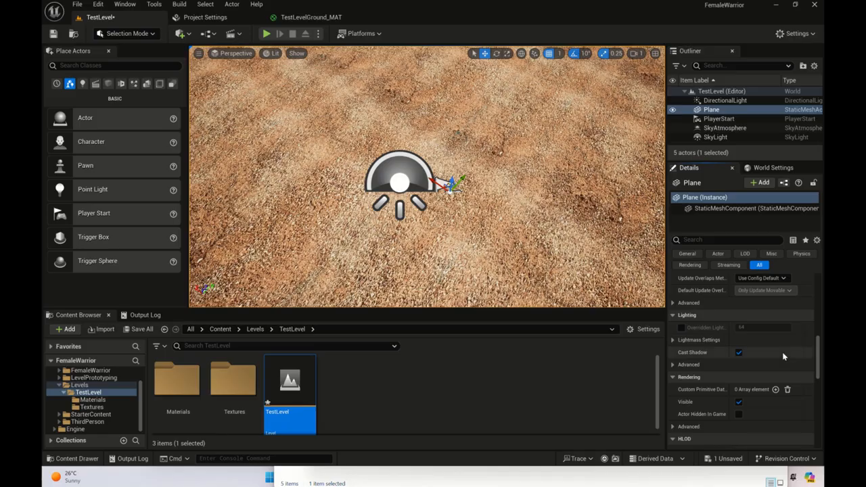
scroll(782, 352, "up", 2)
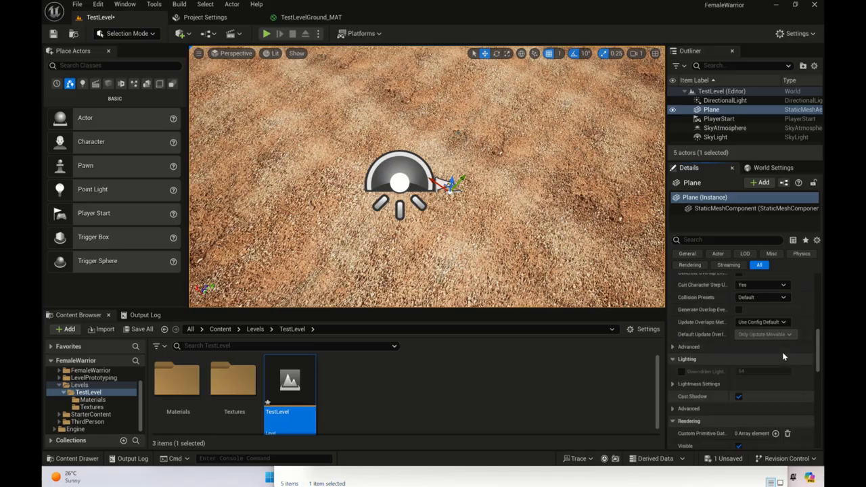
Set the ground plane's Collision Presets to Custom and expand the preset to check its collision responses
left_click(764, 297)
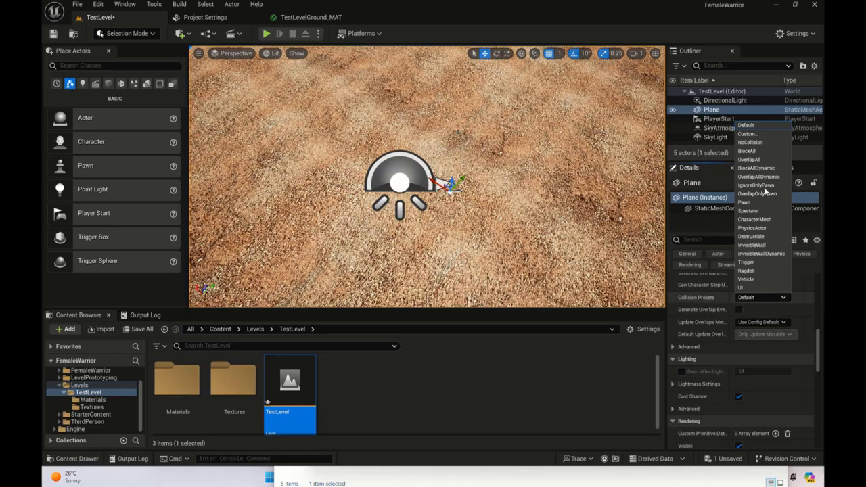
left_click(747, 135)
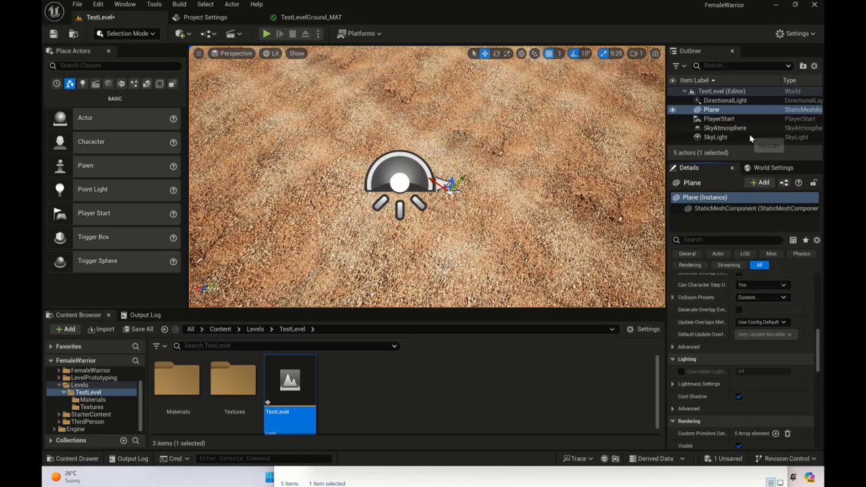
left_click(673, 298)
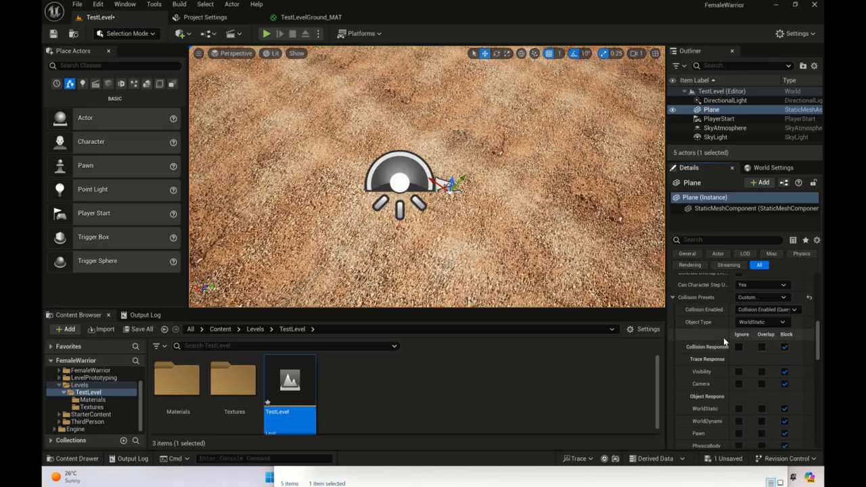
scroll(724, 343, "down", 1)
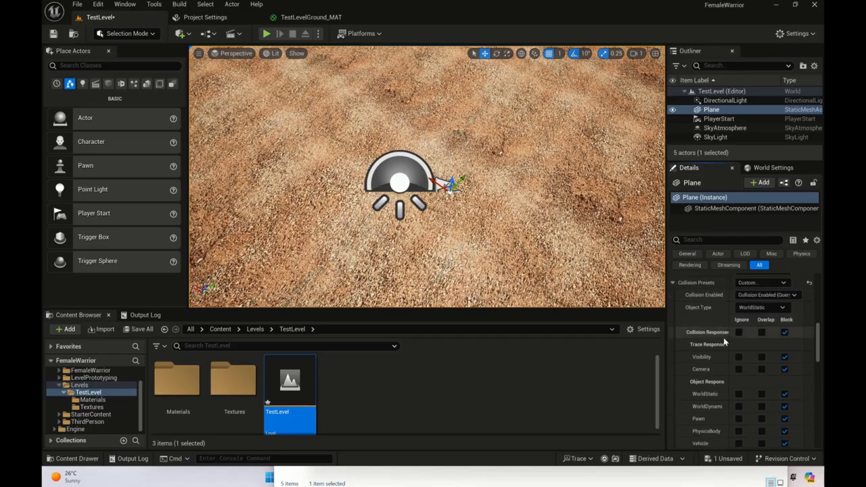
scroll(726, 342, "up", 1)
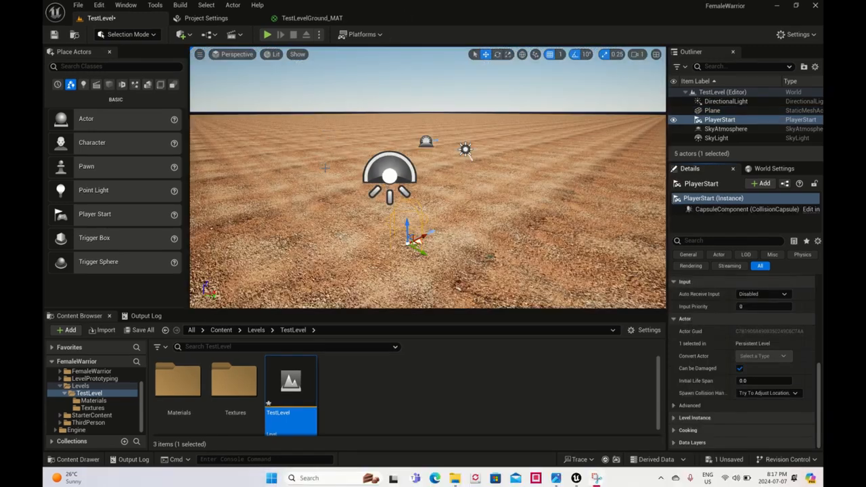
Raise the Player Start vertically until its whole capsule stands above the ground plane and the bad-size marker clears
left_click_drag(326, 181, 330, 138, "alt")
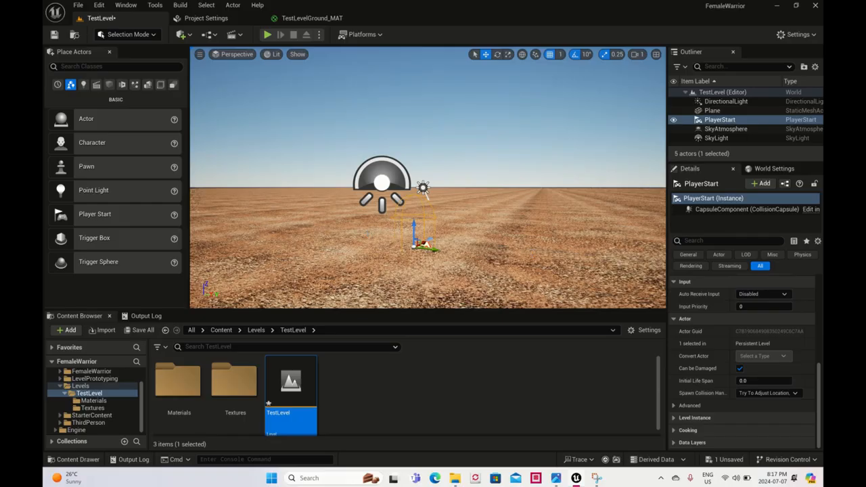
left_click_drag(368, 234, 369, 226, "alt")
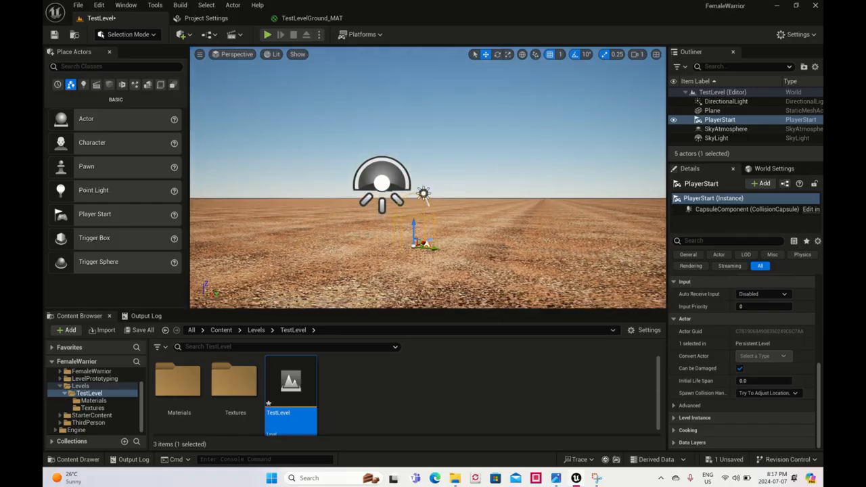
left_click_drag(521, 199, 522, 192, "alt")
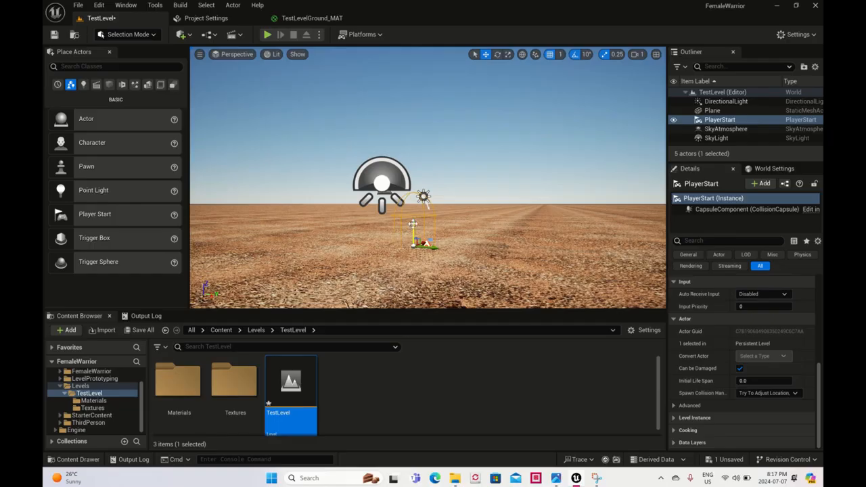
left_click_drag(413, 225, 417, 194)
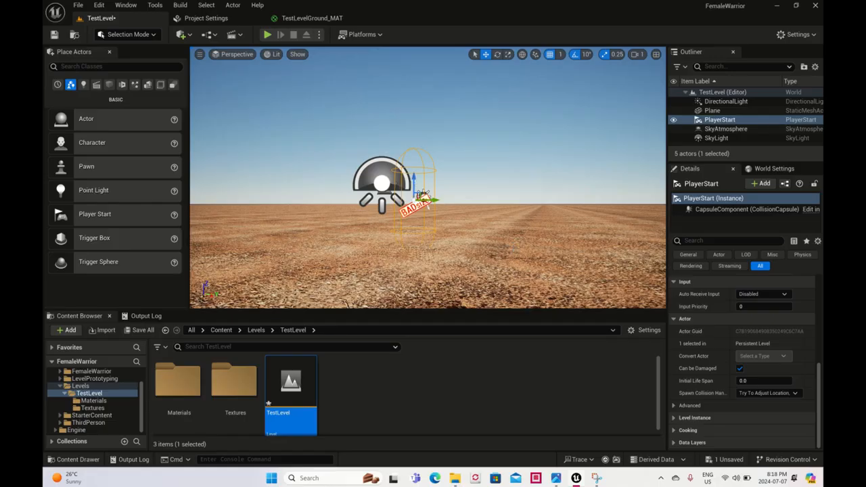
left_click_drag(414, 178, 414, 172)
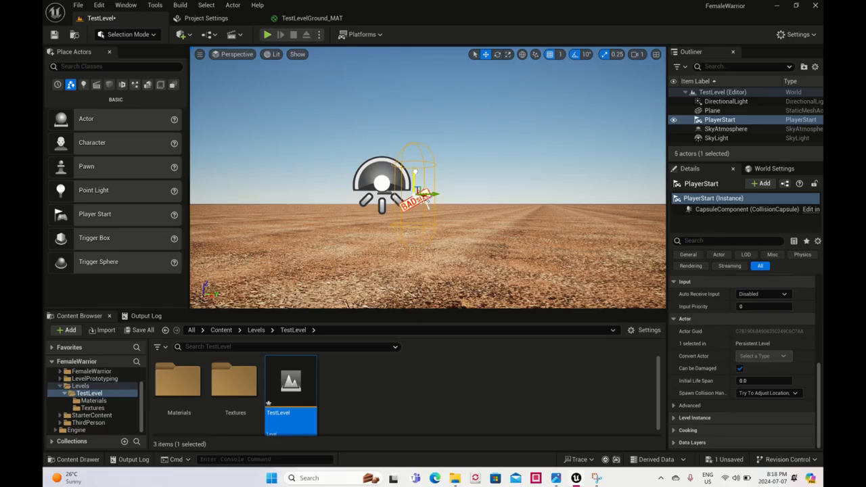
left_click_drag(427, 205, 426, 200)
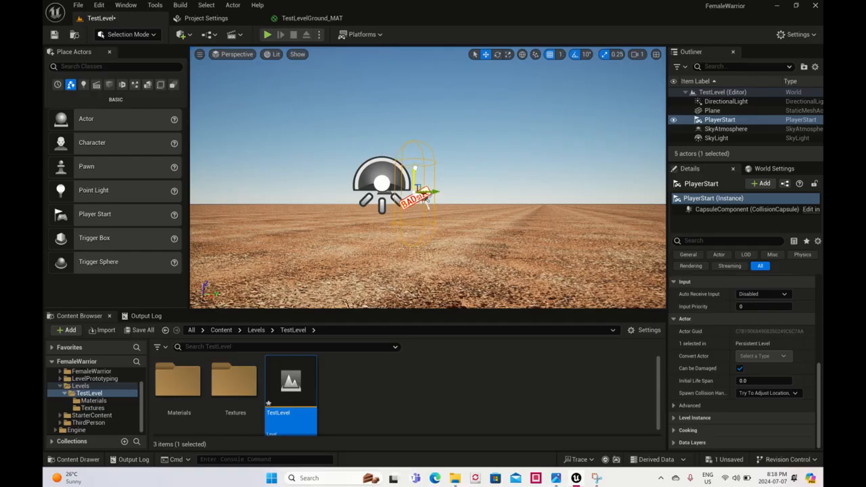
left_click_drag(415, 167, 415, 167)
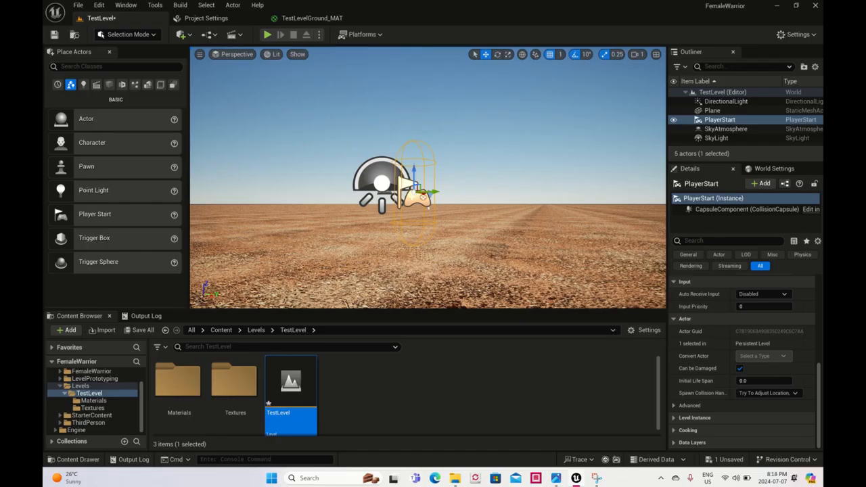
Play-test TestLevel by moving the female warrior character forward, backward and sideways over the soil ground, and end the session
left_click_drag(543, 231, 539, 243, "alt")
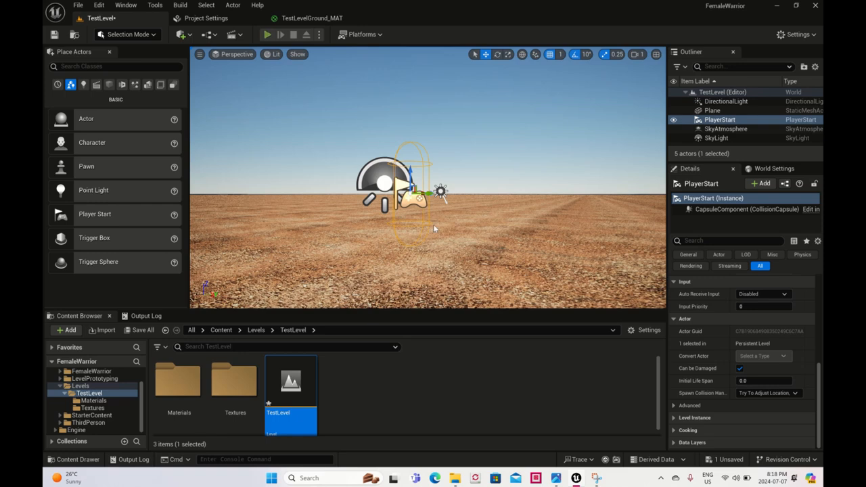
key("alt+p")
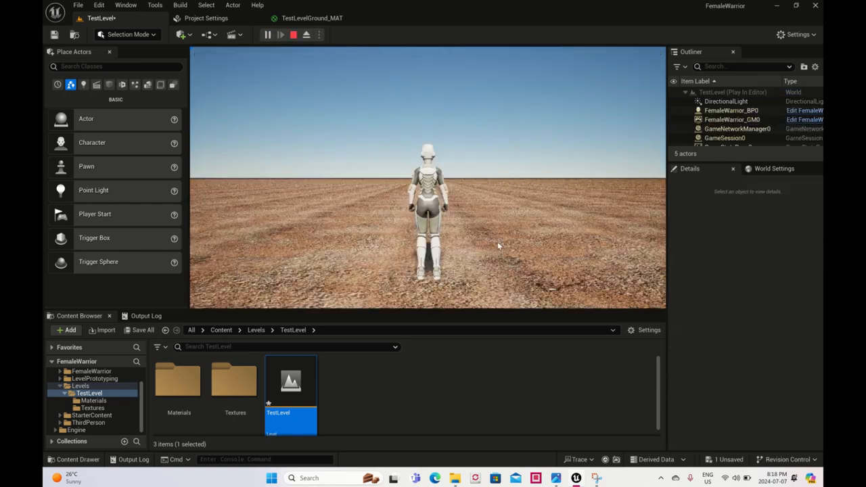
left_click(498, 241)
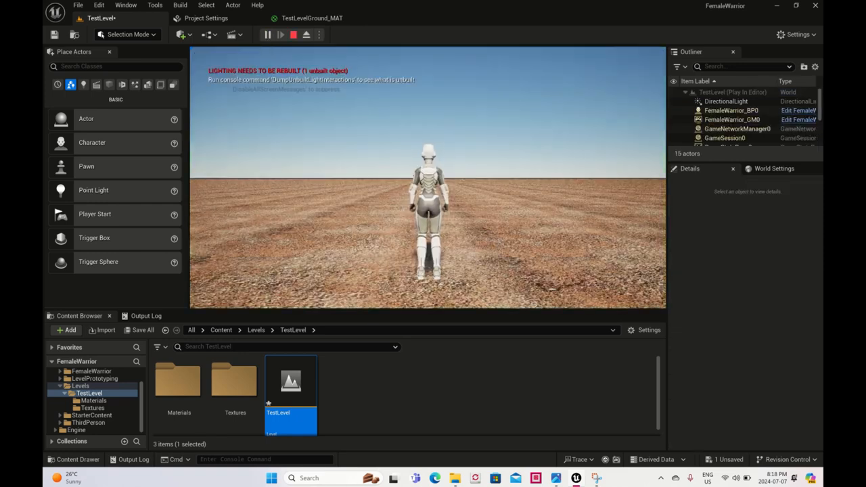
key("shift+F1")
left_click(497, 242)
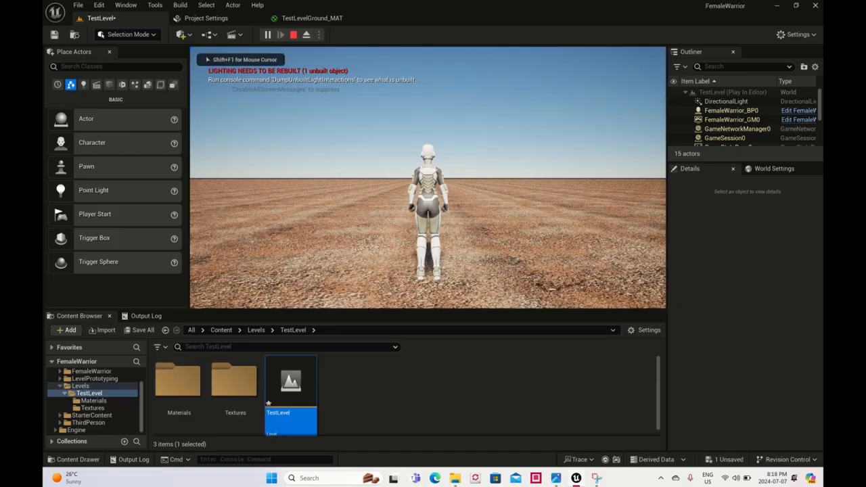
key("w")
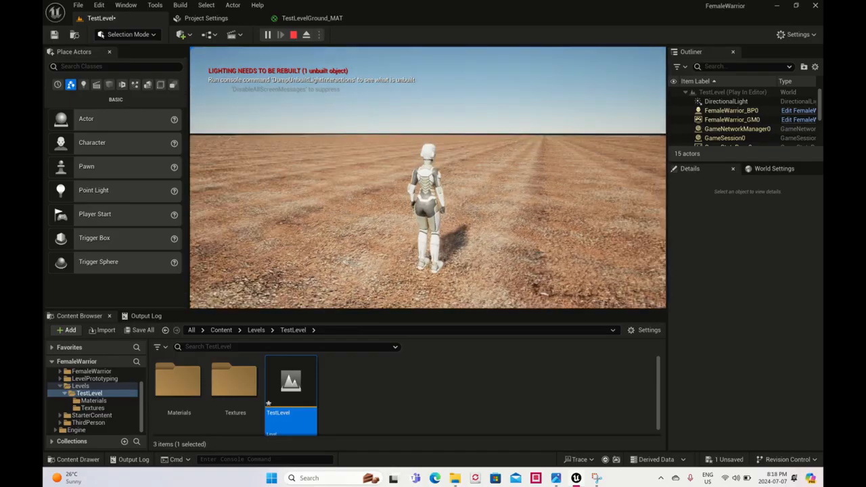
key("s")
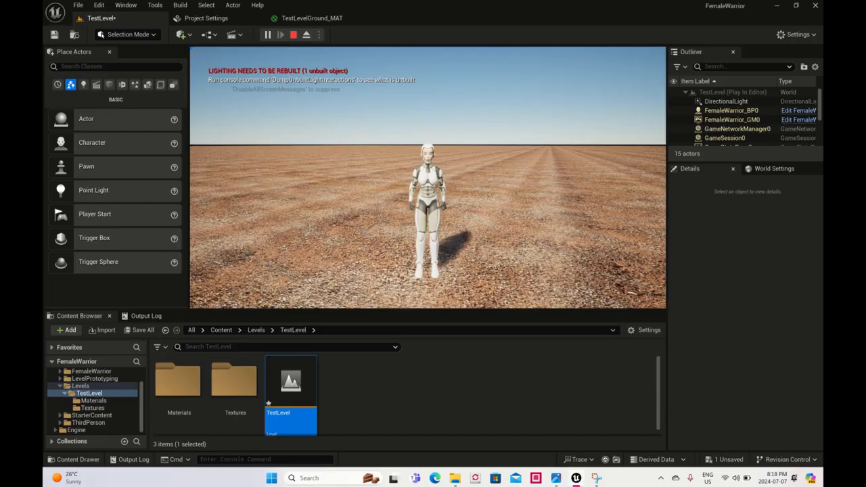
key("d")
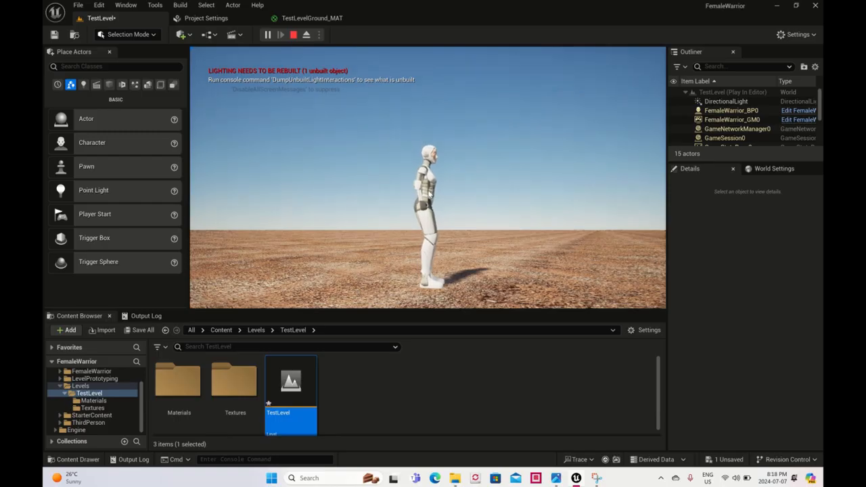
key("Escape")
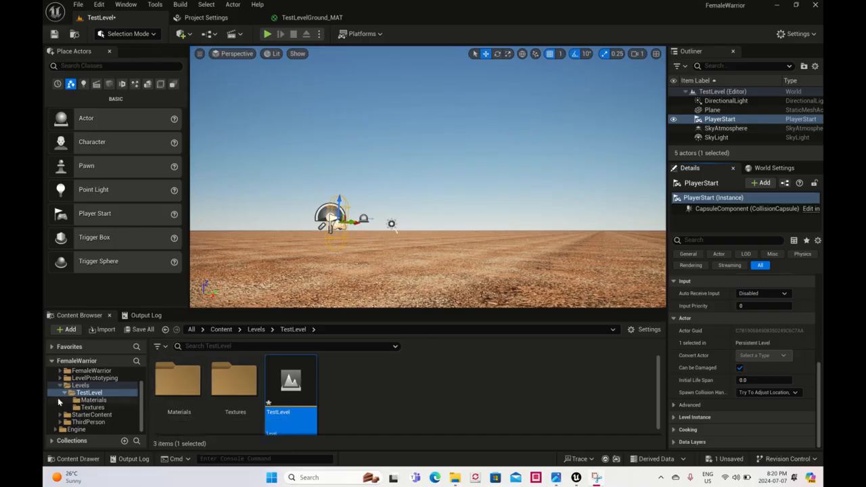
Open the FemaleWarrior_BP blueprint from the project's FemaleWarrior/Blueprints folder
left_click(95, 372)
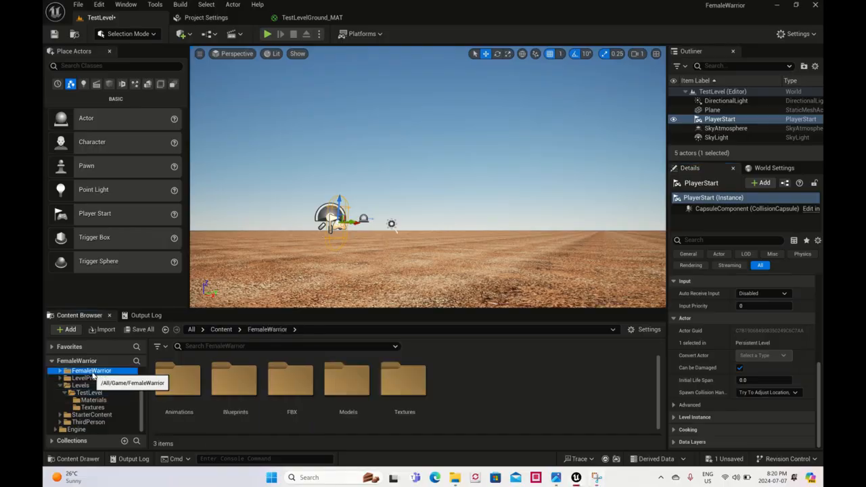
double_click(243, 397)
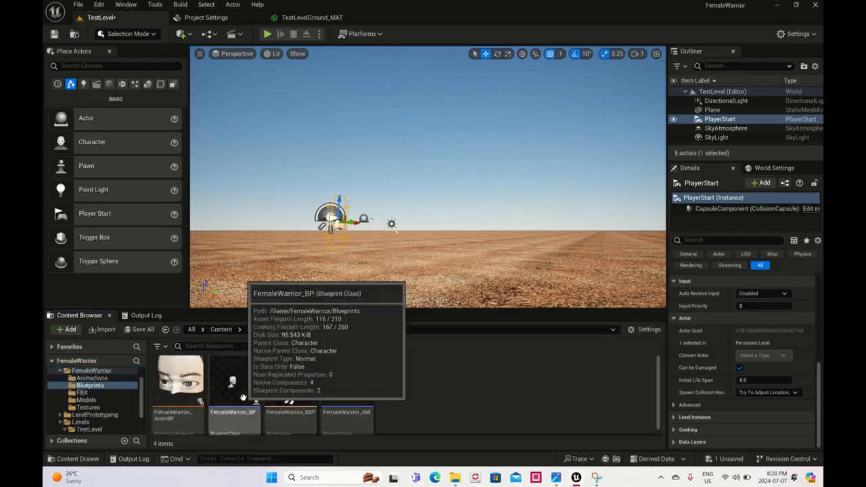
double_click(243, 398)
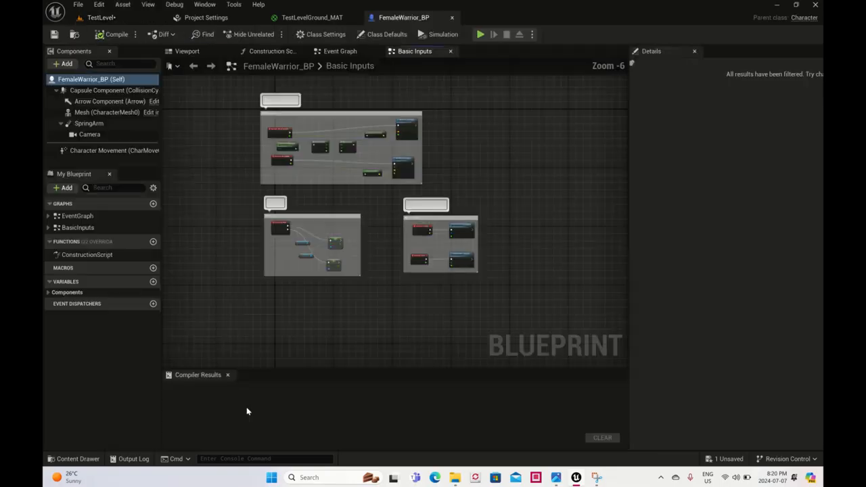
Switch to File Explorer and create a folder named Models_Weapons inside the project's Content/FemaleWarrior folder
left_click(101, 19)
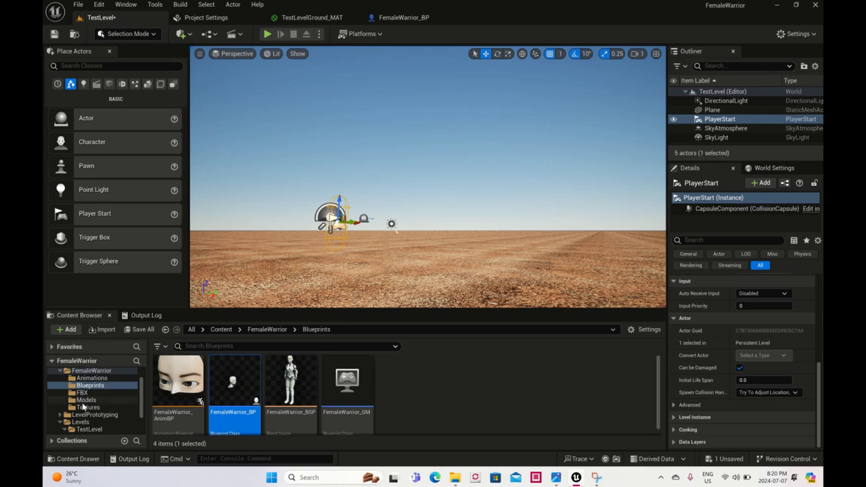
mouse_move(459, 481)
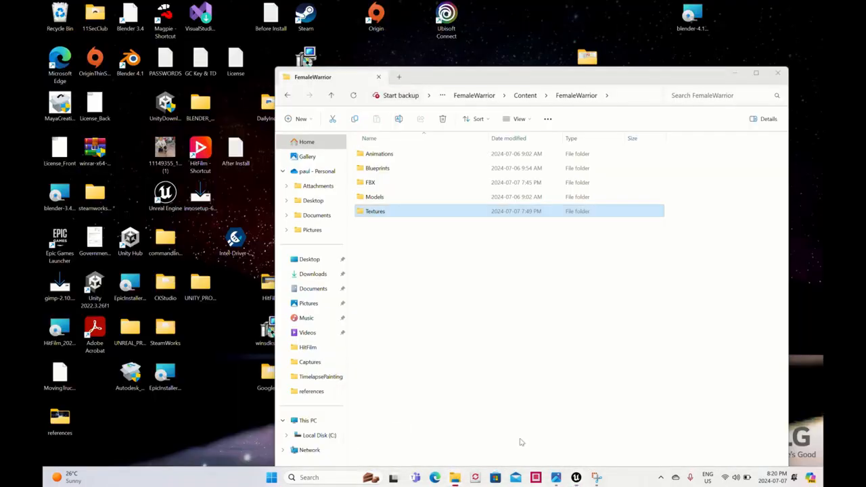
left_click(522, 441)
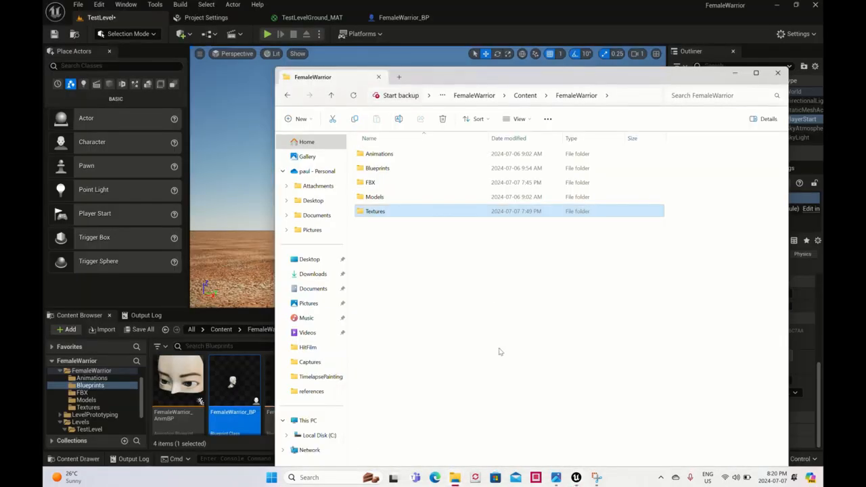
left_click(451, 285)
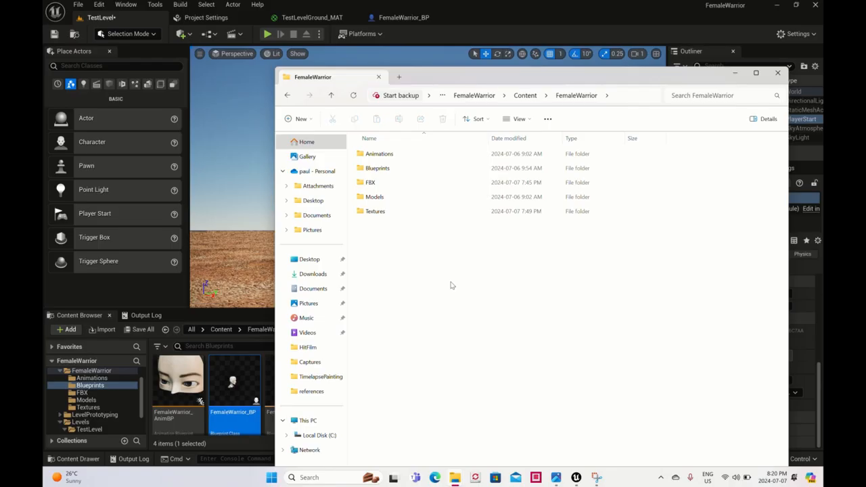
right_click(451, 286)
mouse_move(488, 359)
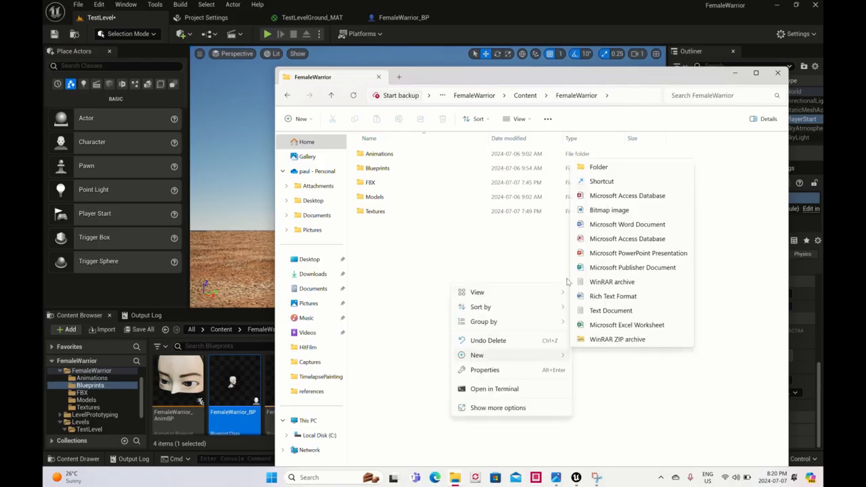
left_click(599, 167)
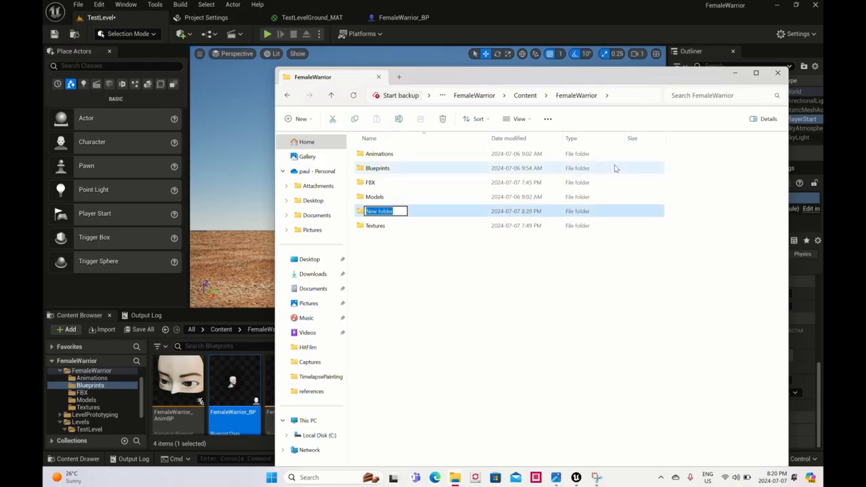
type("Models_Weapons")
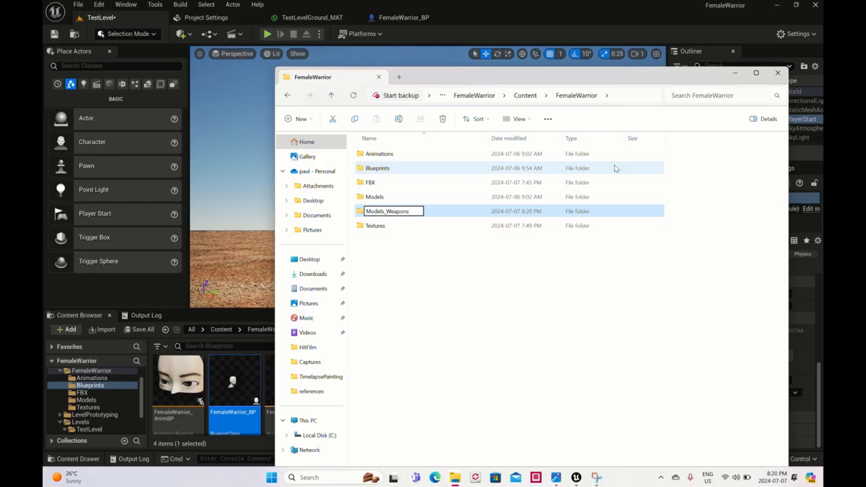
key("Return")
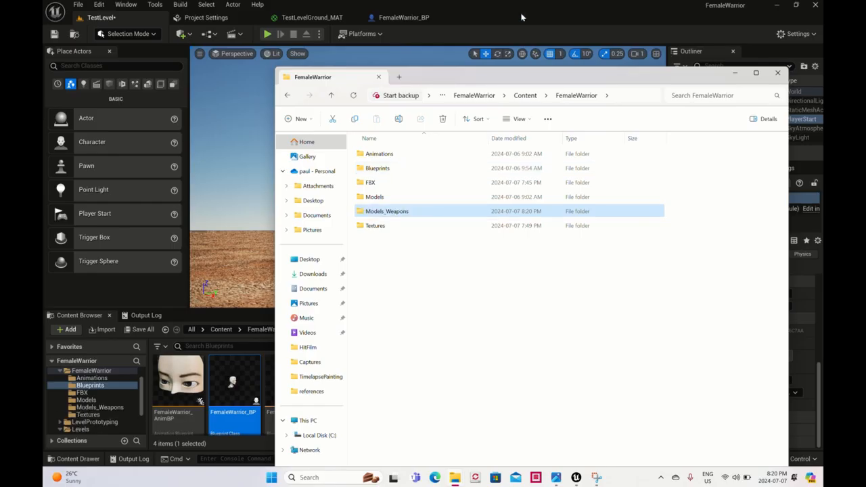
Return to Unreal Editor and open the empty Content/FemaleWarrior/Models_Weapons folder
left_click(521, 17)
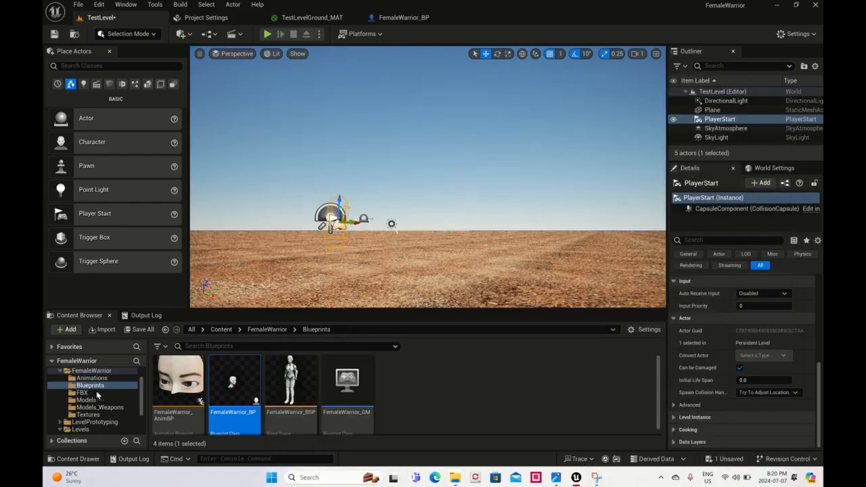
left_click(217, 331)
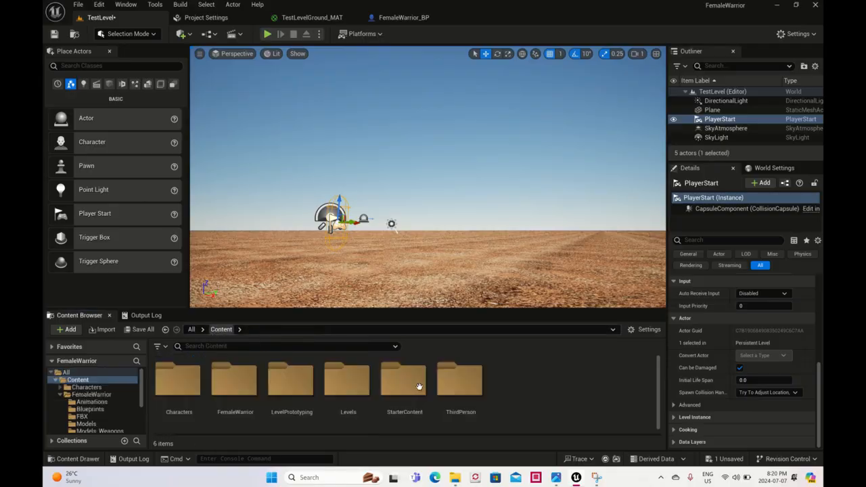
double_click(242, 389)
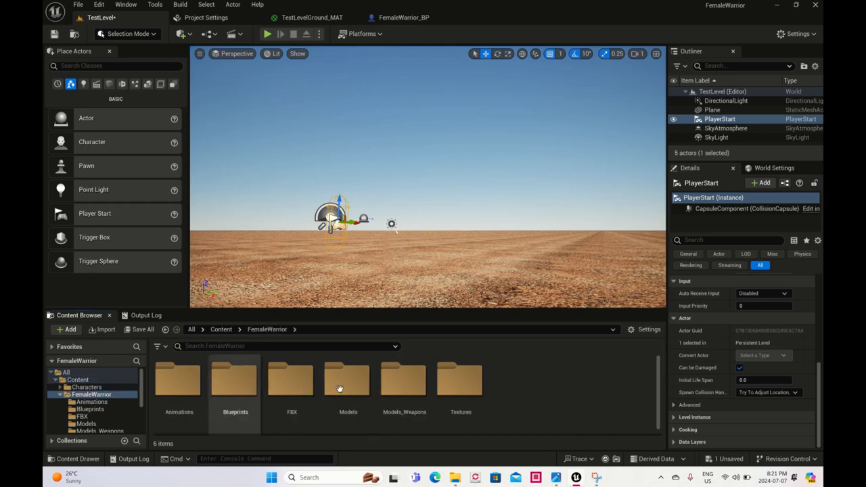
double_click(401, 387)
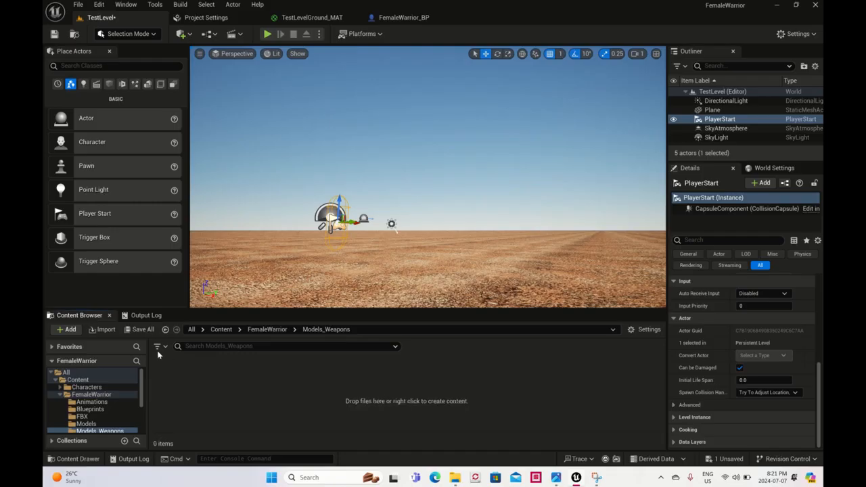
Import Gun2 and Sword from the FemaleWarrior/FBX folder into Models_Weapons as static meshes with Skeletal Mesh off, and dismiss the message log
left_click(106, 330)
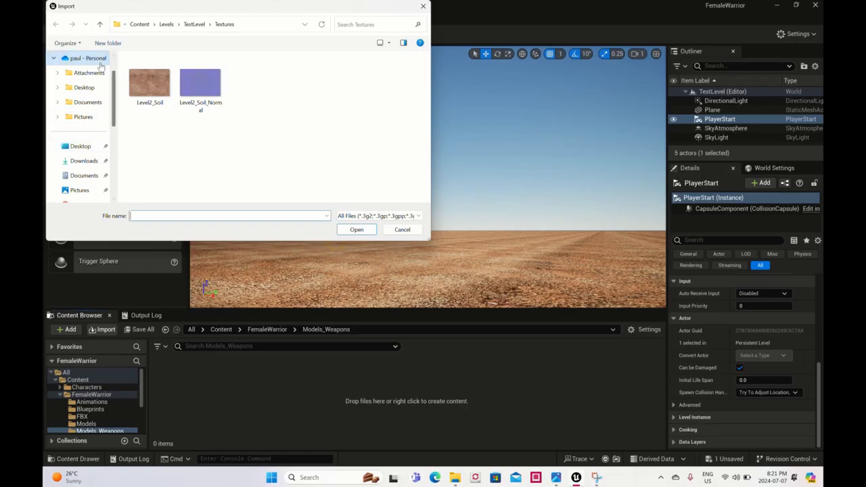
left_click(99, 24)
left_click(99, 24)
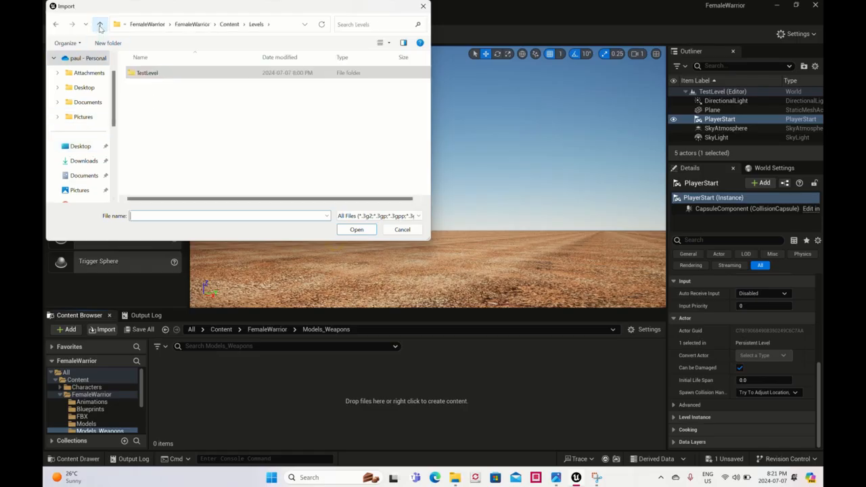
left_click(100, 25)
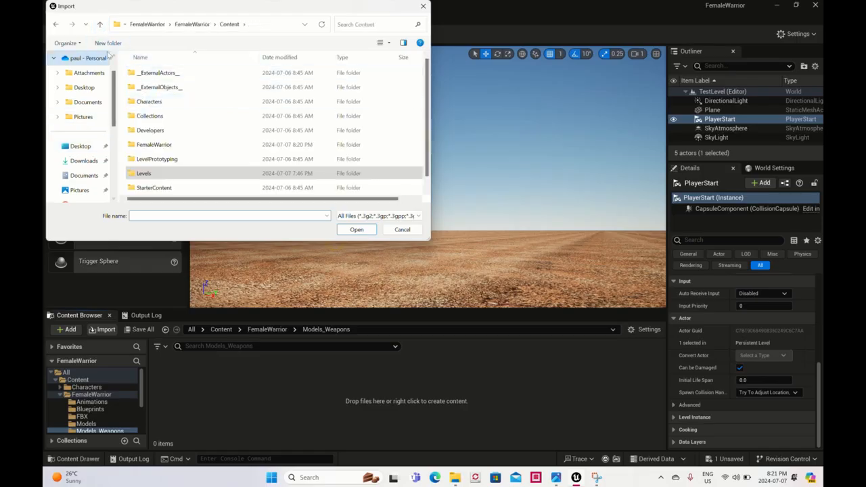
double_click(150, 144)
double_click(141, 101)
scroll(143, 116, "down", 1)
left_click(144, 176)
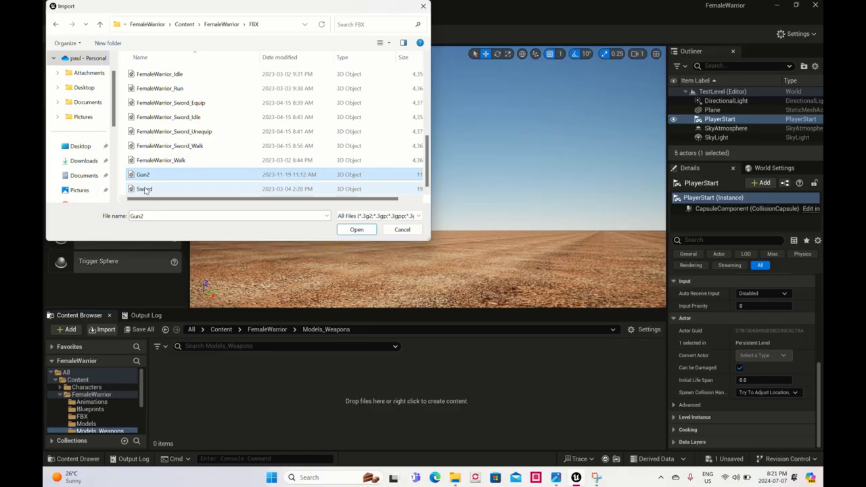
left_click(144, 191, "ctrl")
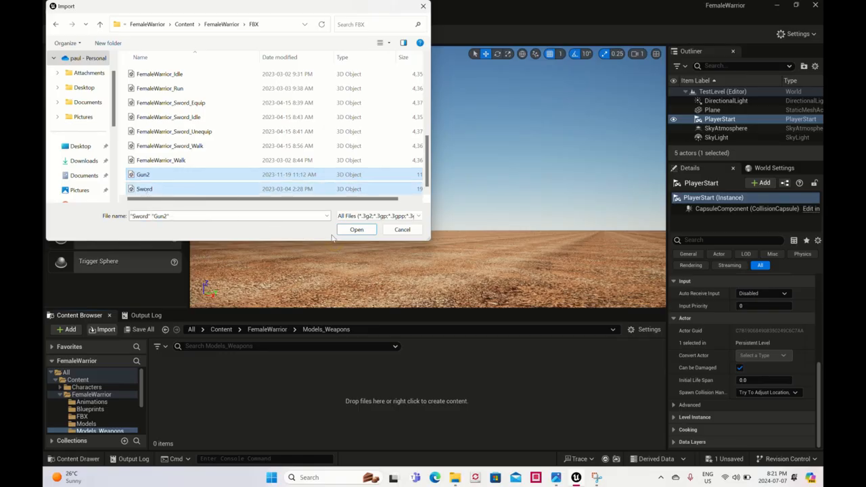
left_click(357, 229)
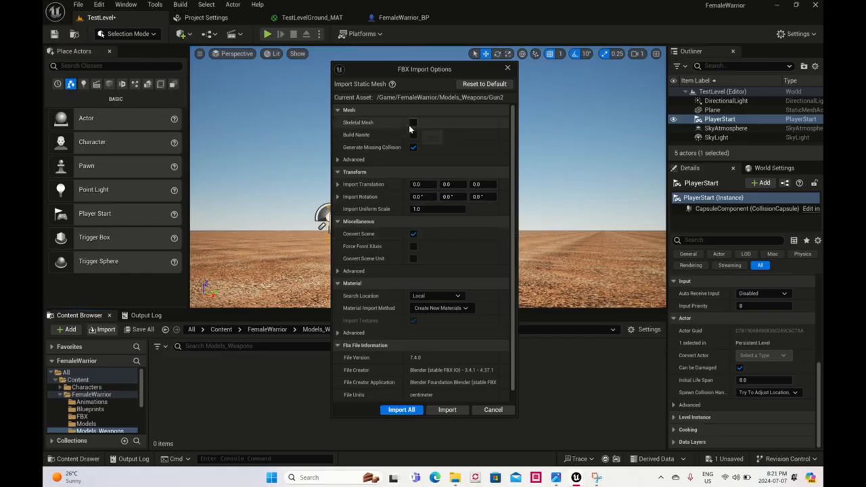
left_click(389, 410)
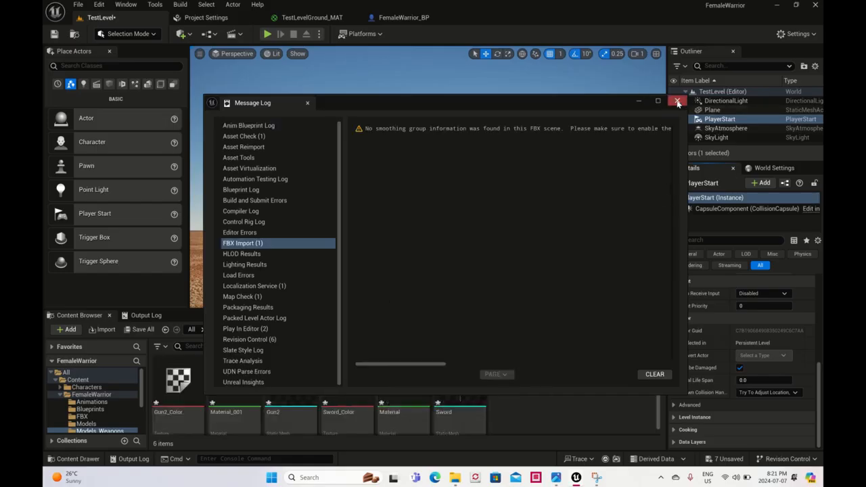
left_click(677, 101)
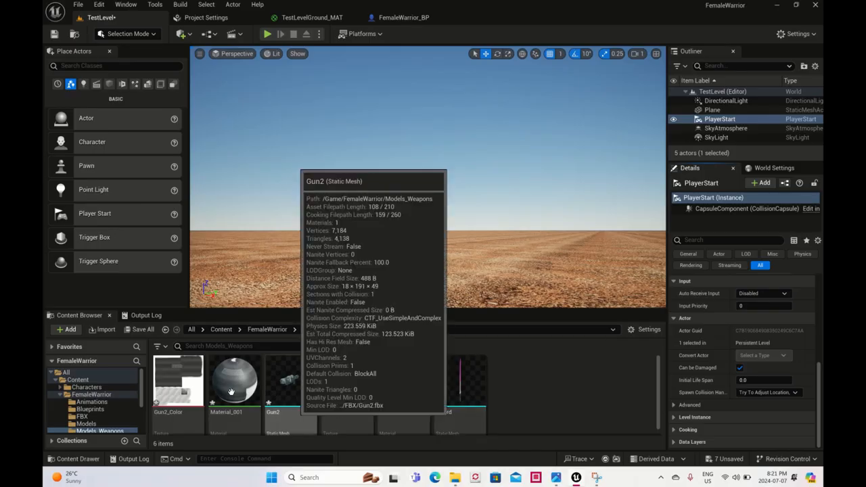
Save all the imported weapon assets and the TestLevel map, and switch back to the FemaleWarrior_BP blueprint
left_click(142, 330)
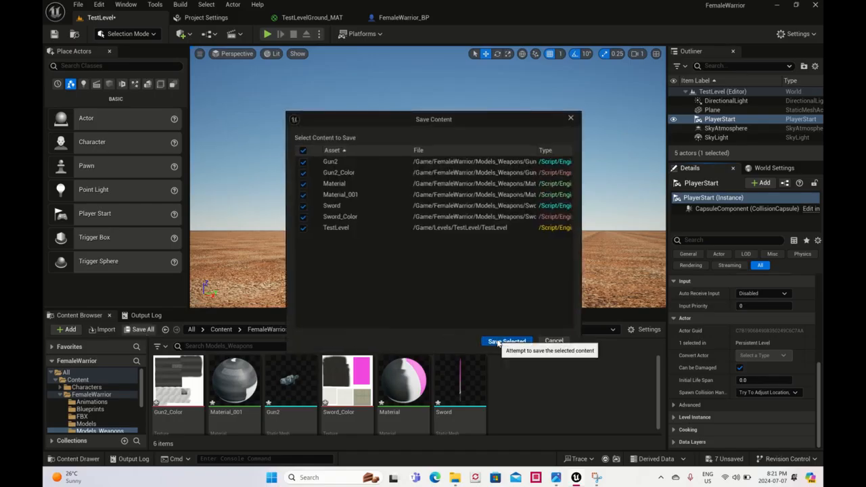
left_click(506, 341)
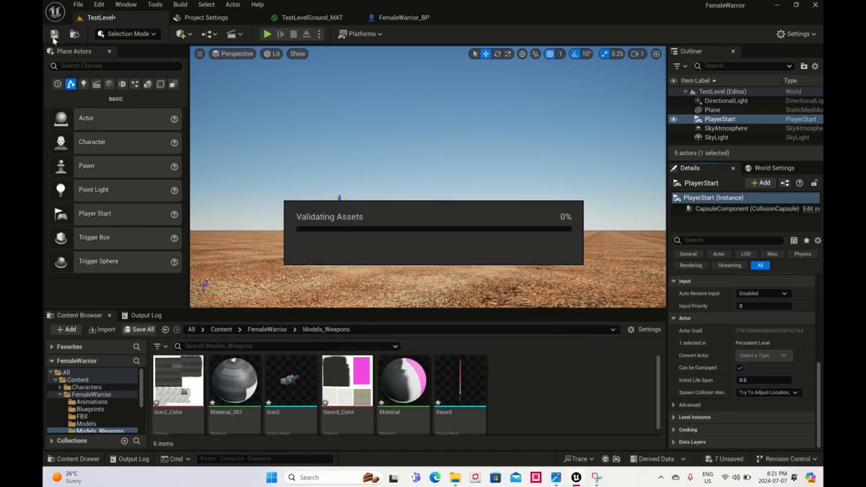
left_click(53, 38)
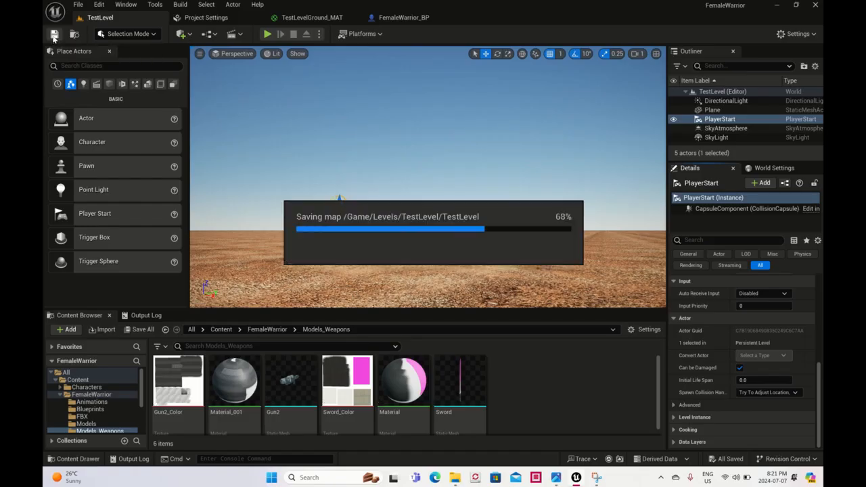
left_click(371, 21)
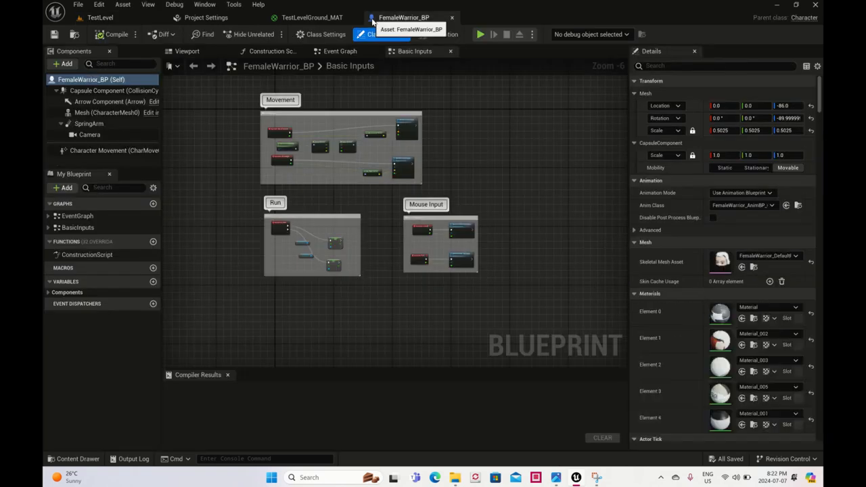
Open the FemaleWarrior_DefaultPose_Skeleton asset from the project's Models folder in the skeleton editor
left_click(188, 51)
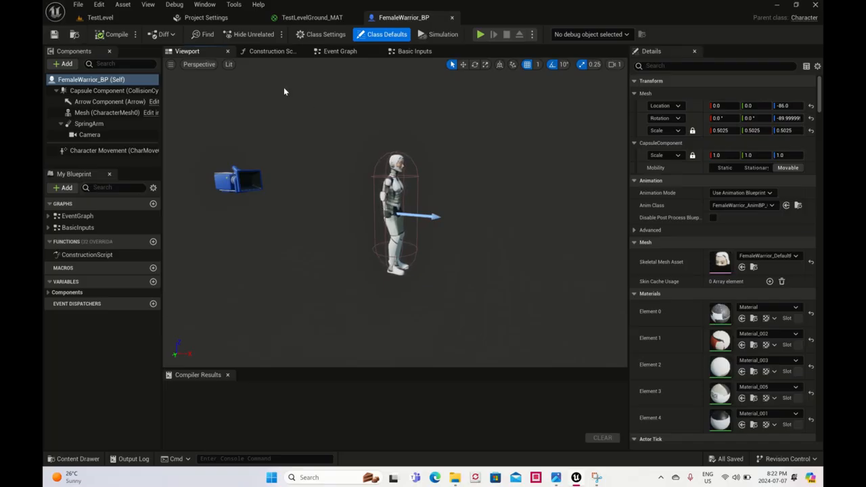
left_click(109, 23)
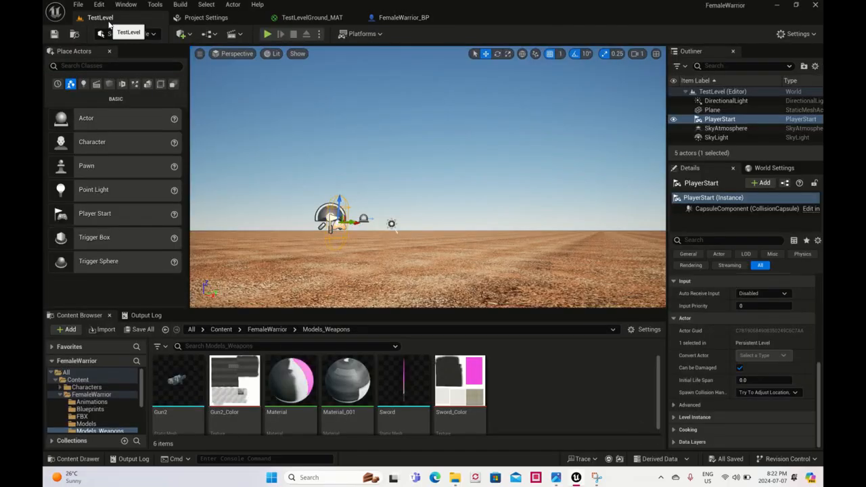
left_click(86, 424)
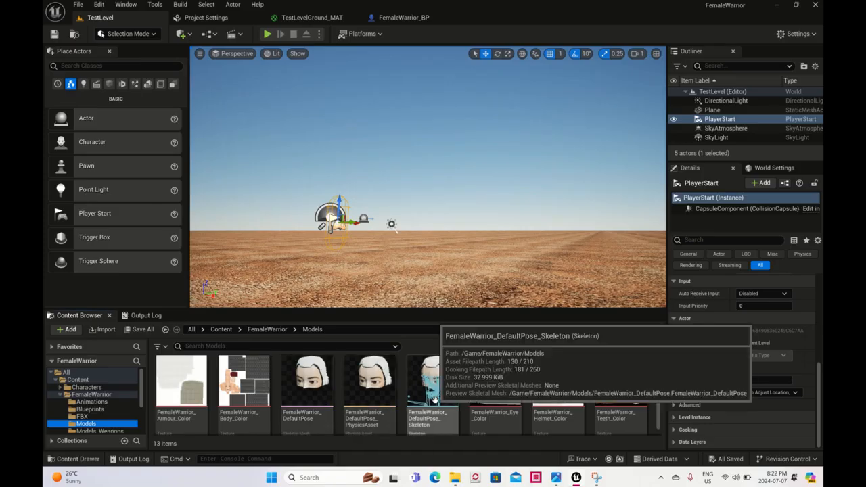
double_click(434, 399)
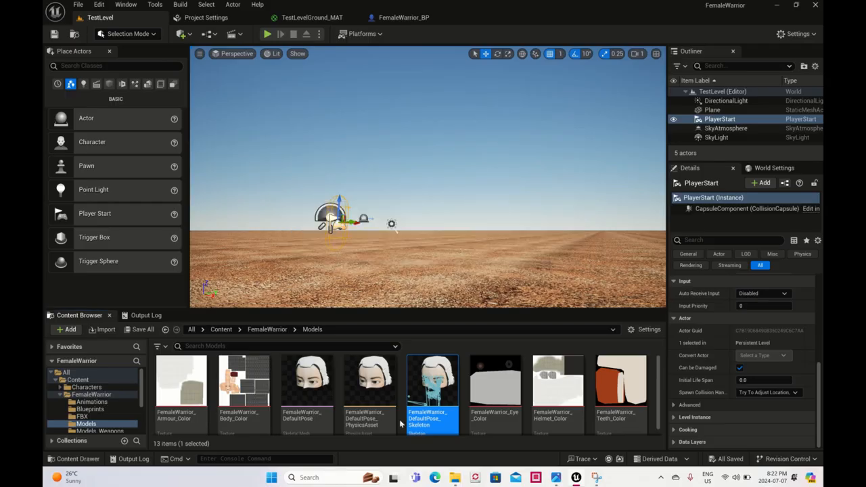
scroll(414, 297, "down", 10)
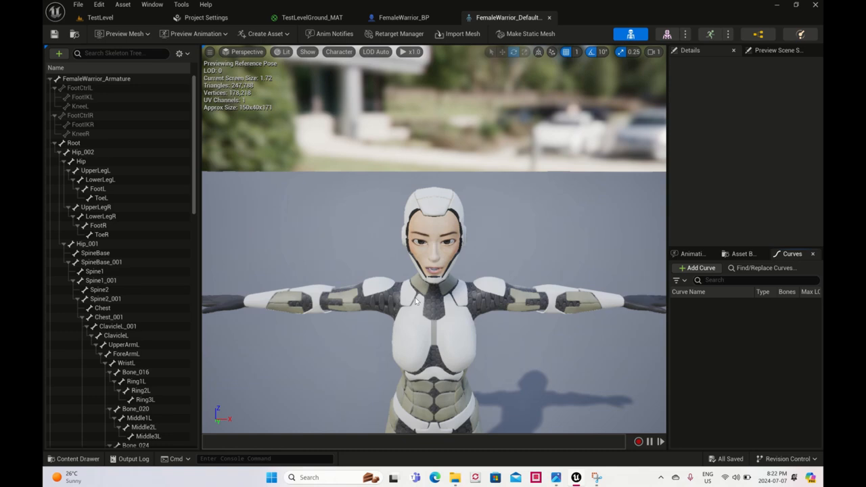
scroll(415, 301, "down", 5)
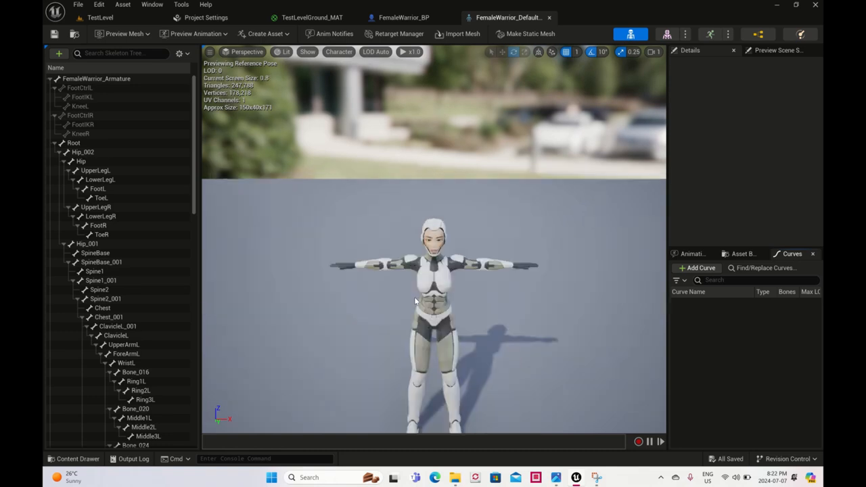
scroll(415, 300, "down", 2)
mouse_move(415, 301)
left_mouse_down("alt")
mouse_move(466, 310)
mouse_move(404, 303)
left_mouse_up("alt")
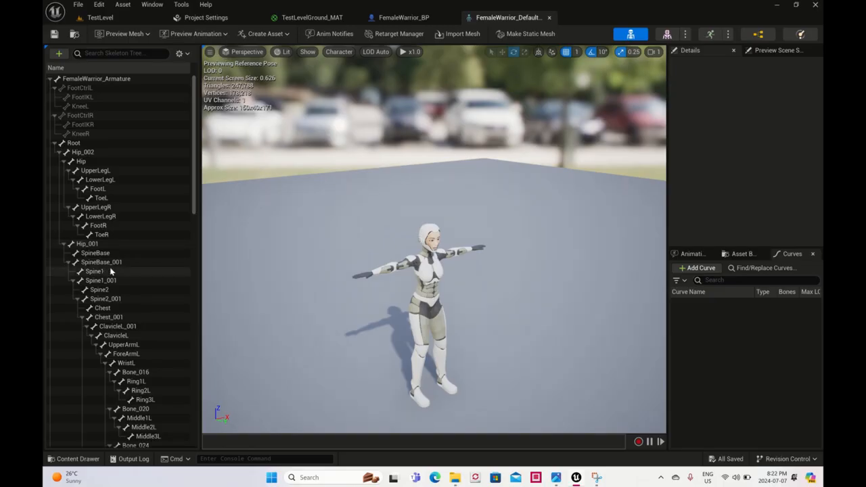
Test-rotate the Chest bone and the Chest_001 bone about the red axis, undoing each rotation
scroll(106, 290, "down", 1)
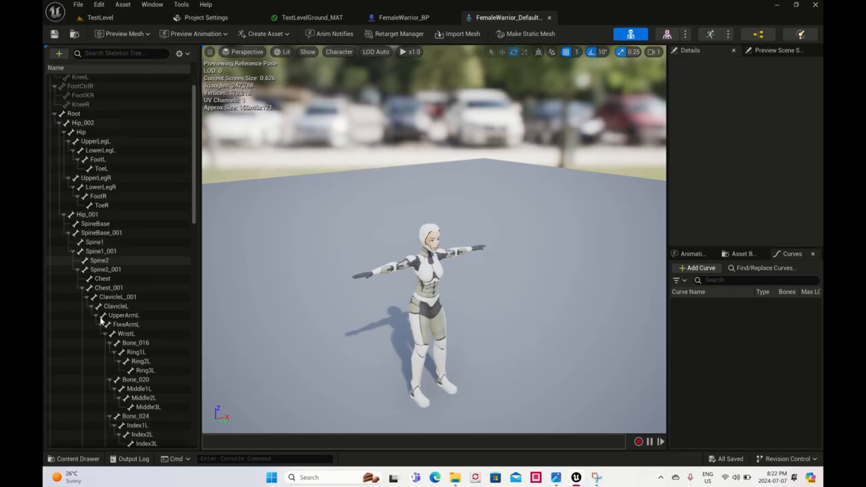
left_click(103, 281)
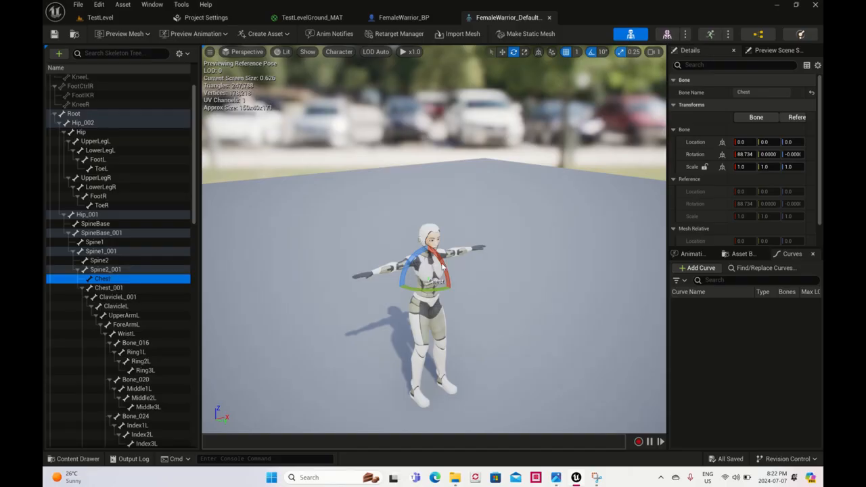
mouse_move(445, 269)
left_mouse_down()
mouse_move(450, 283)
mouse_move(447, 276)
left_mouse_up()
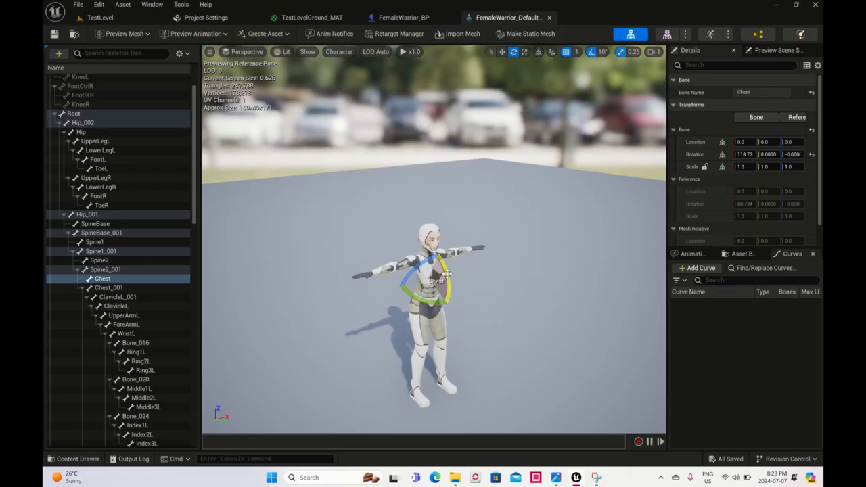
key("ctrl+z")
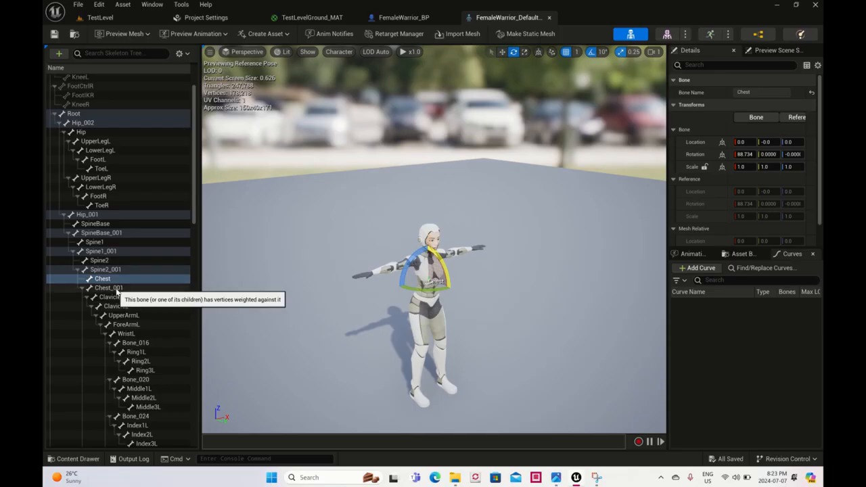
left_click(109, 288)
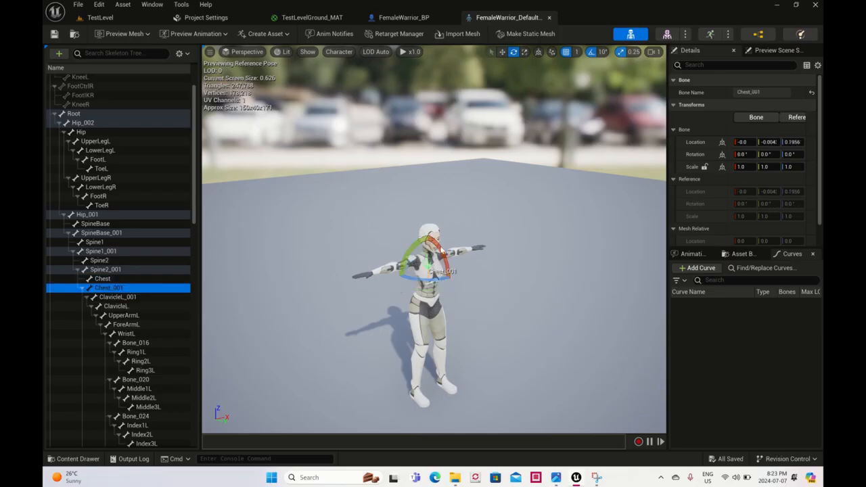
left_click(444, 253)
mouse_move(445, 253)
left_mouse_down()
mouse_move(450, 273)
mouse_move(440, 251)
left_mouse_up()
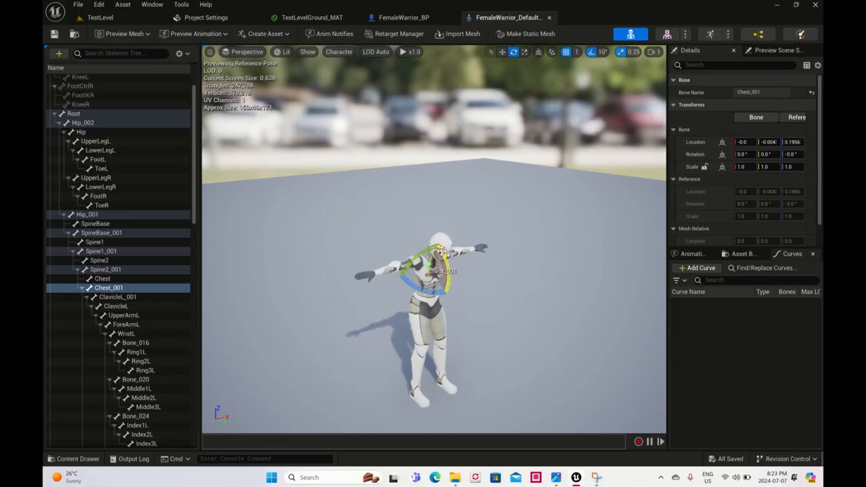
key("ctrl+z")
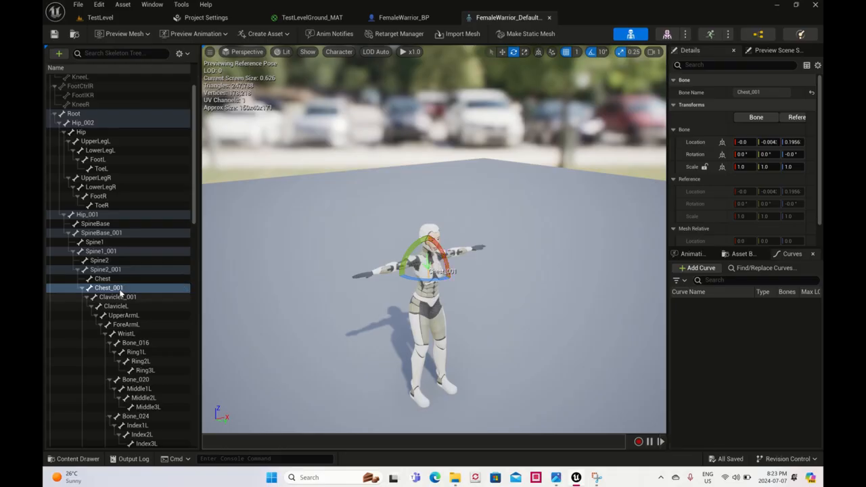
Add a socket to the Chest_001 bone in the skeleton tree
right_click(121, 293)
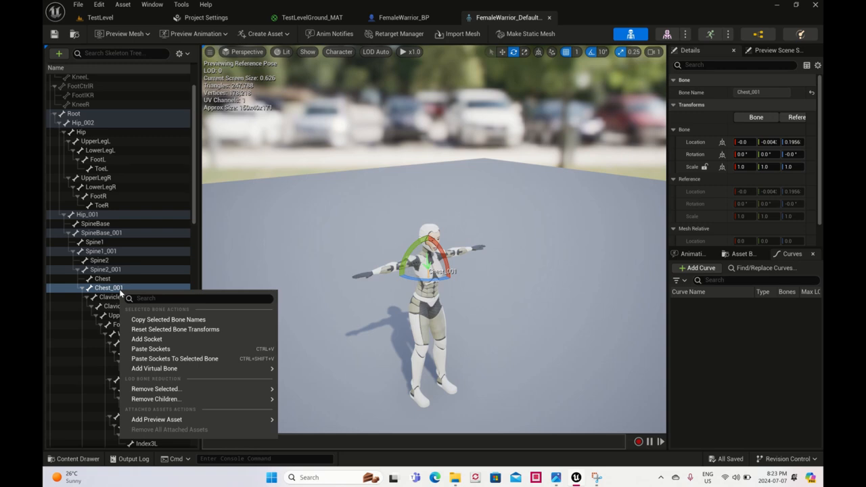
left_click(139, 339)
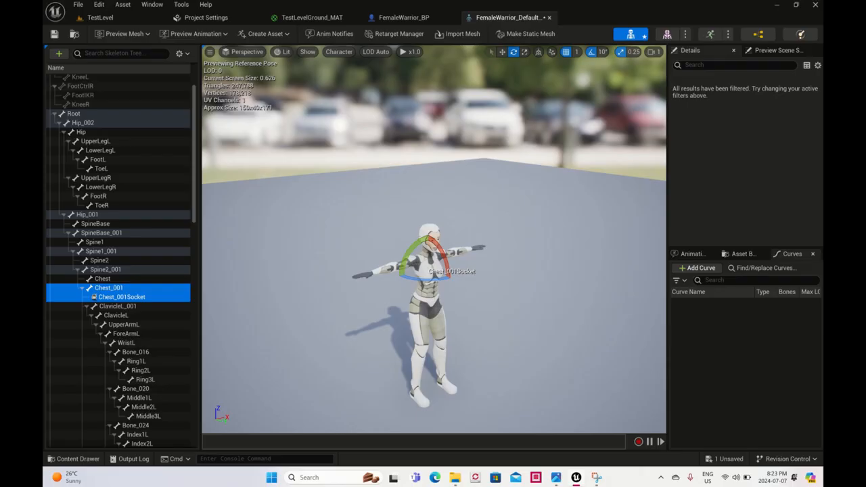
left_click_drag(379, 325, 433, 327, "alt")
left_click_drag(382, 307, 385, 307, "alt")
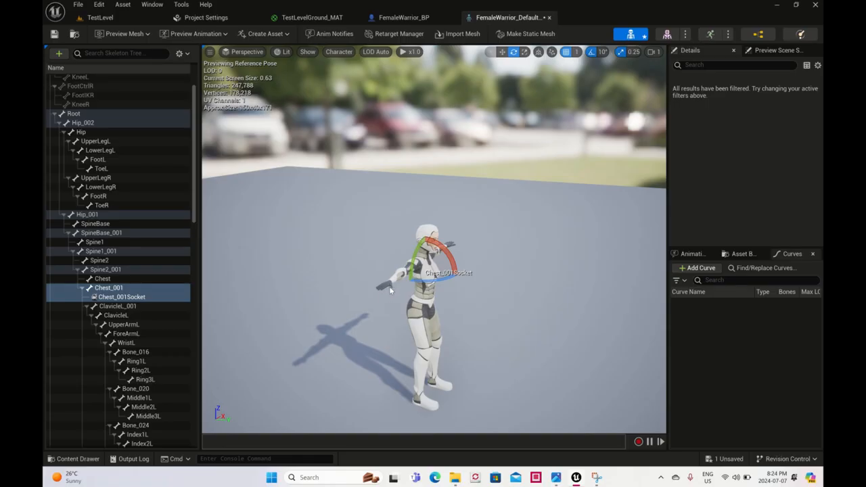
Add a socket to the WristR bone of the right arm and save the skeleton asset
scroll(84, 304, "down", 1)
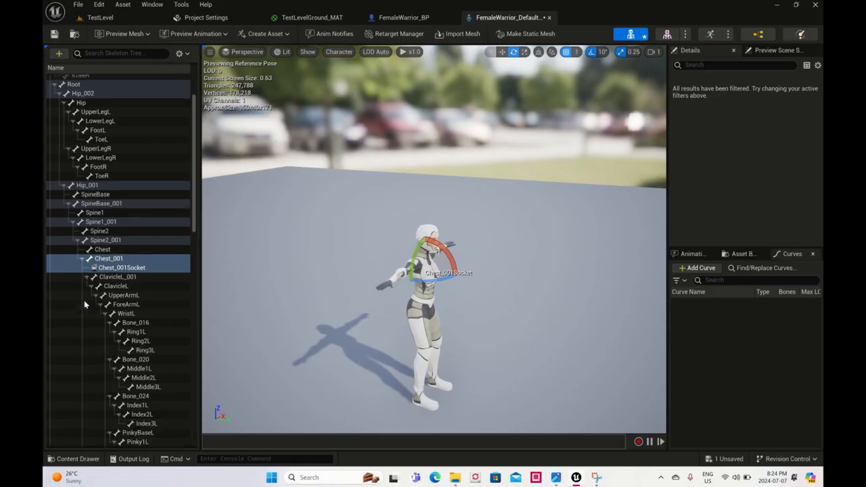
scroll(85, 304, "down", 1)
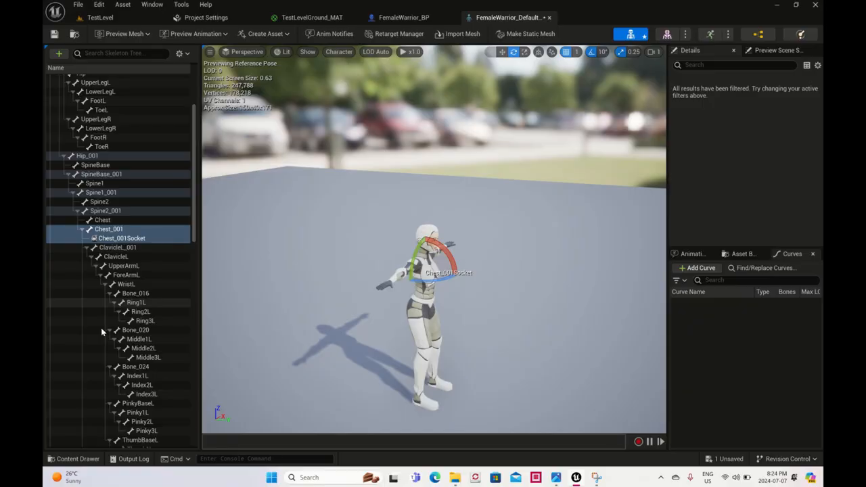
scroll(100, 327, "down", 2)
scroll(100, 328, "down", 2)
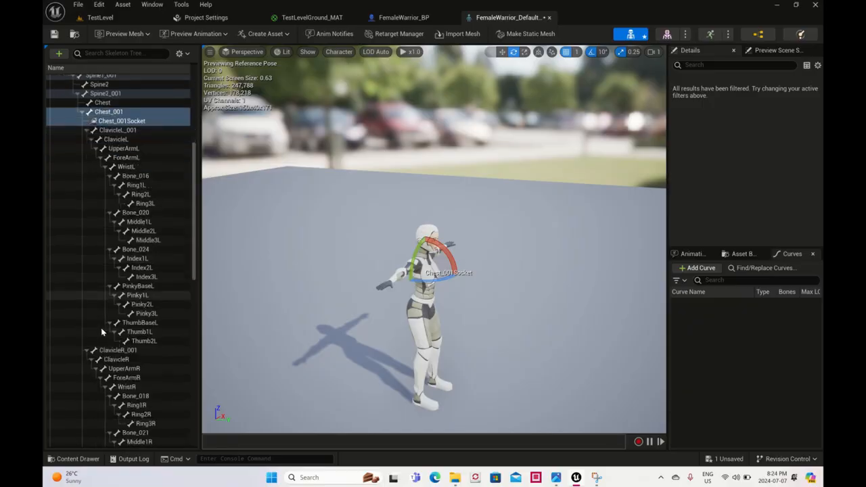
scroll(101, 327, "down", 2)
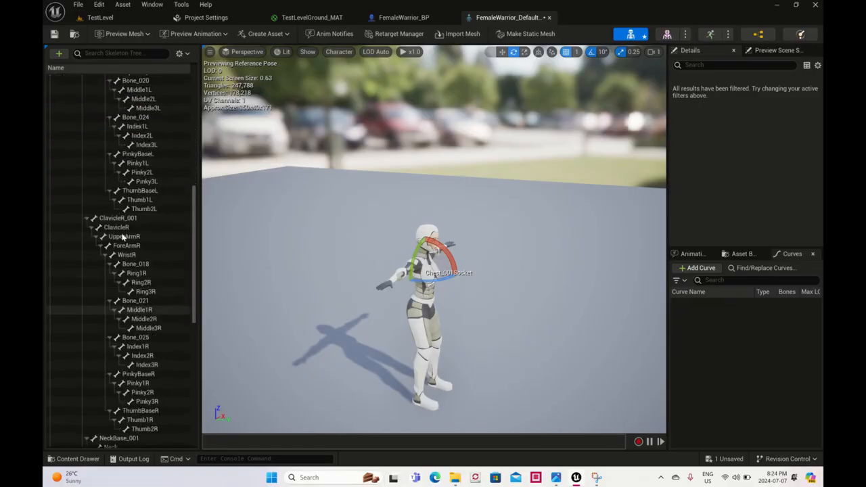
scroll(125, 232, "down", 1)
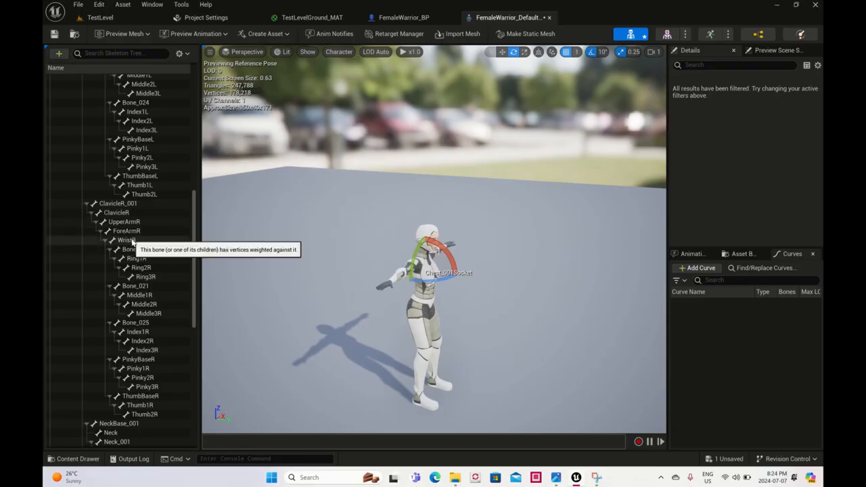
left_click(125, 240)
right_click(132, 243)
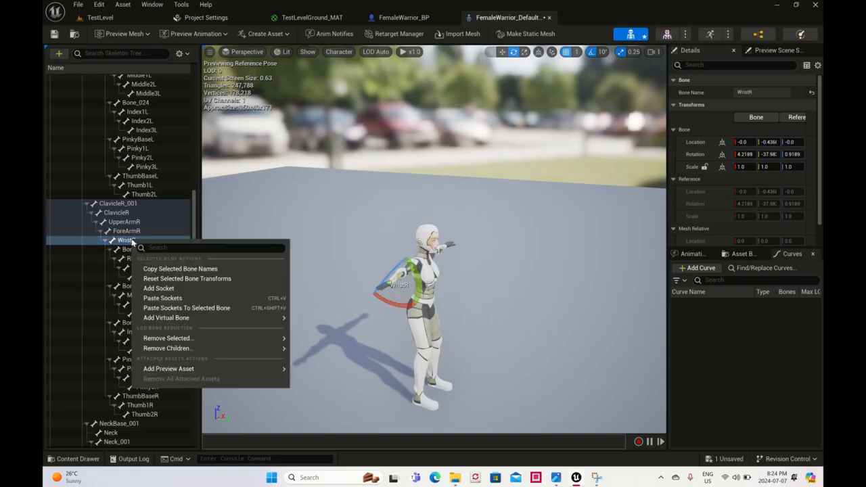
left_click(159, 288)
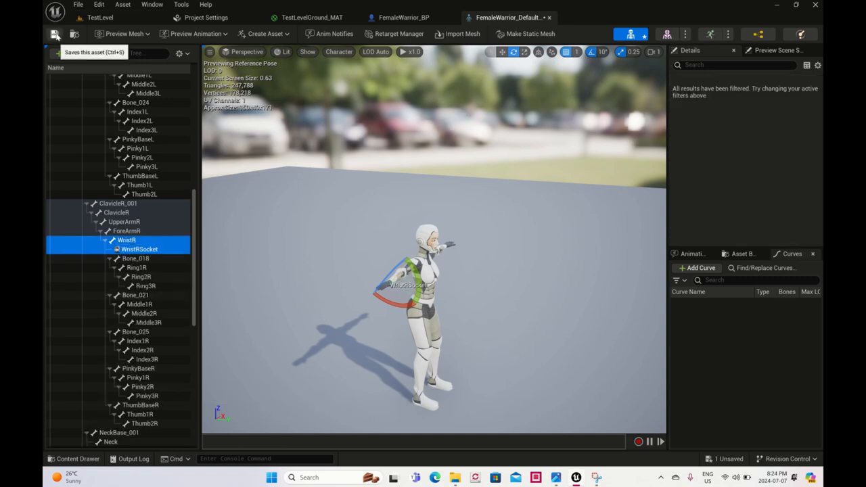
left_click(54, 35)
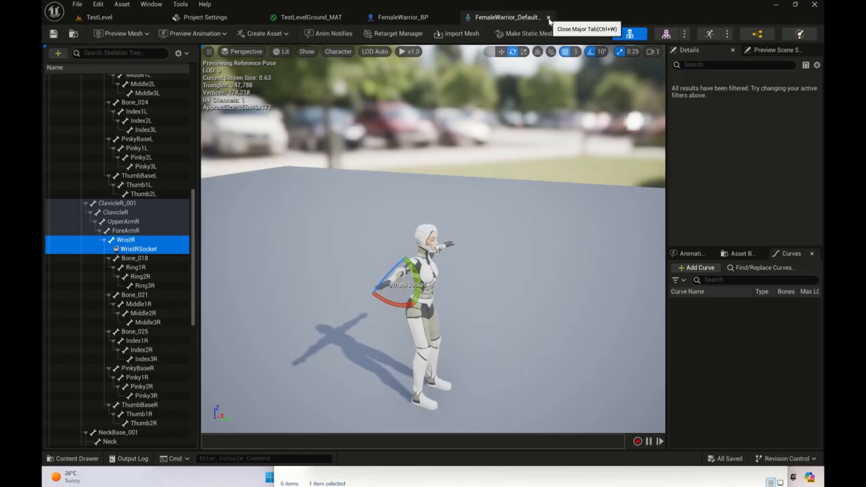
Close the skeleton editor and add a Scene component named ChestSocket to the FemaleWarrior_BP blueprint
left_click(548, 18)
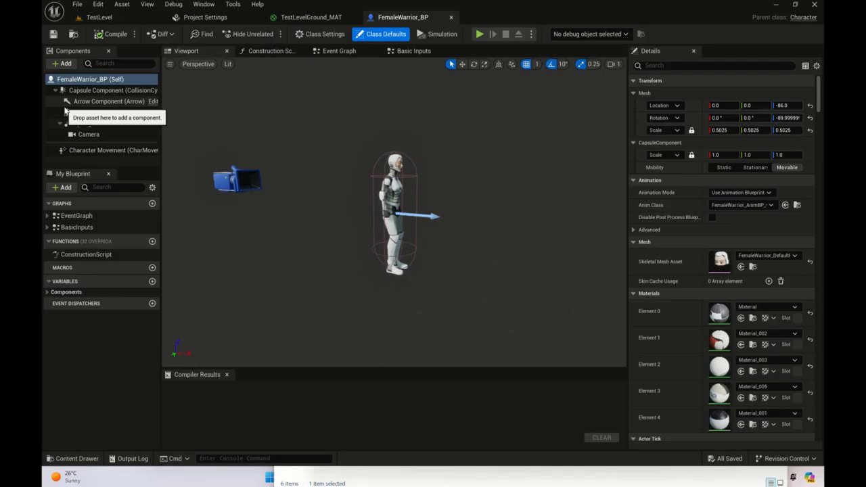
left_click(62, 63)
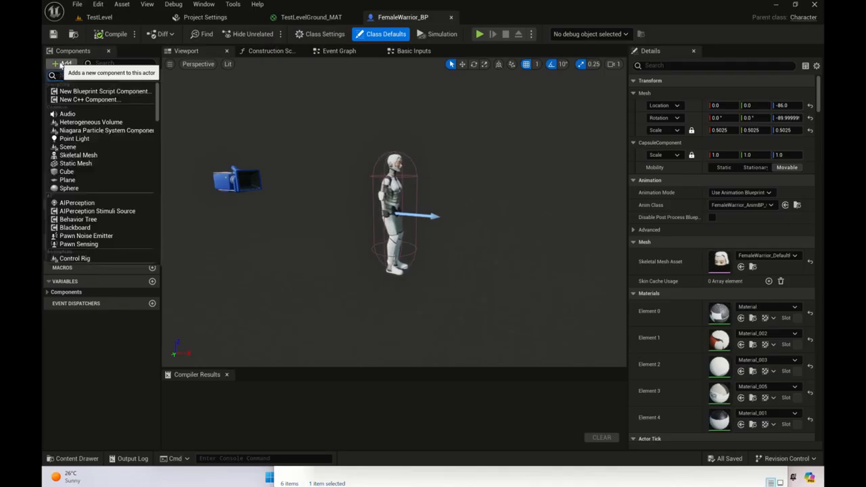
left_click(66, 149)
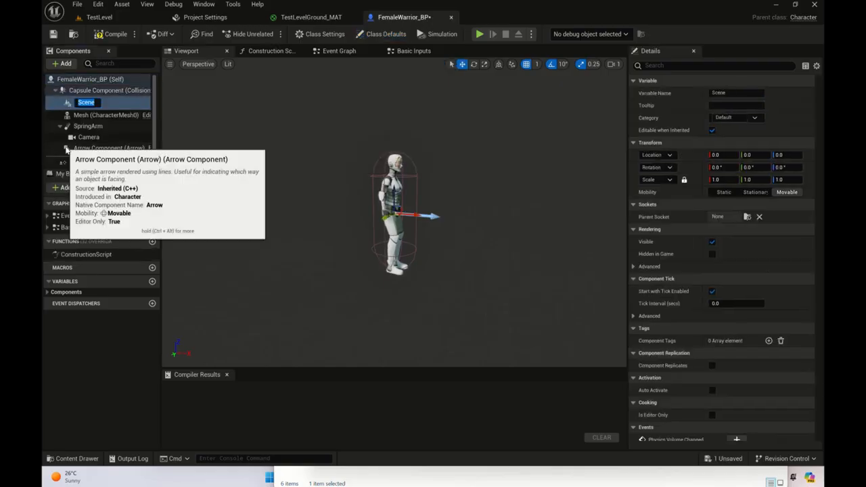
type("ChestSocket")
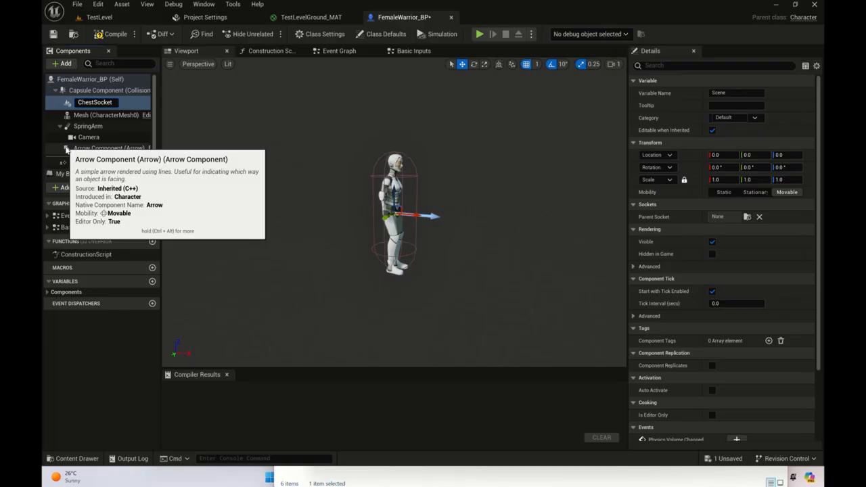
key("Return")
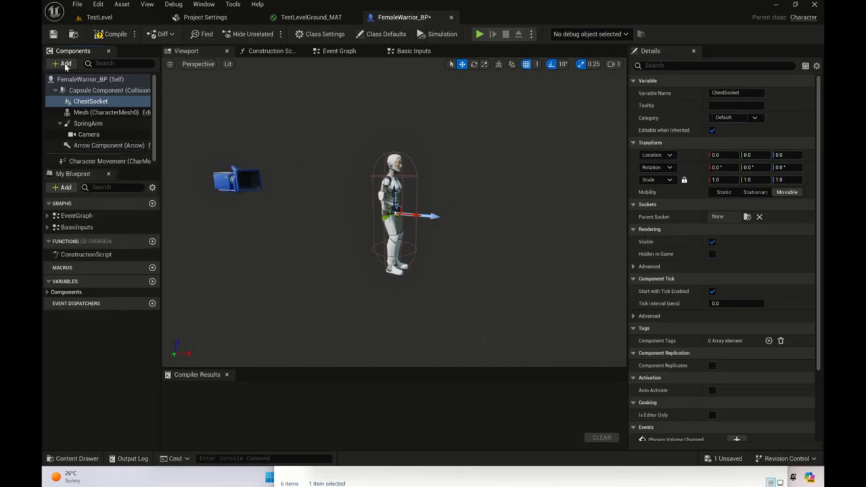
Add another Scene component named WristRSocket and reparent it from ChestSocket to the Capsule Component
left_click(65, 63)
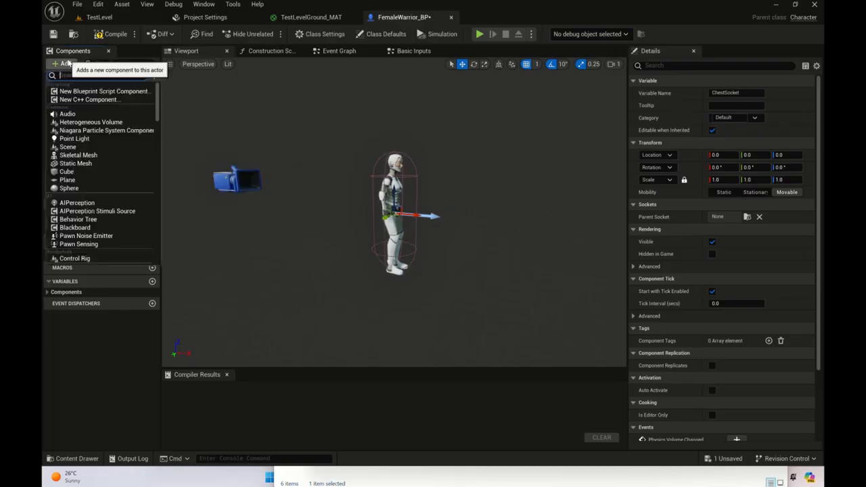
left_click(65, 146)
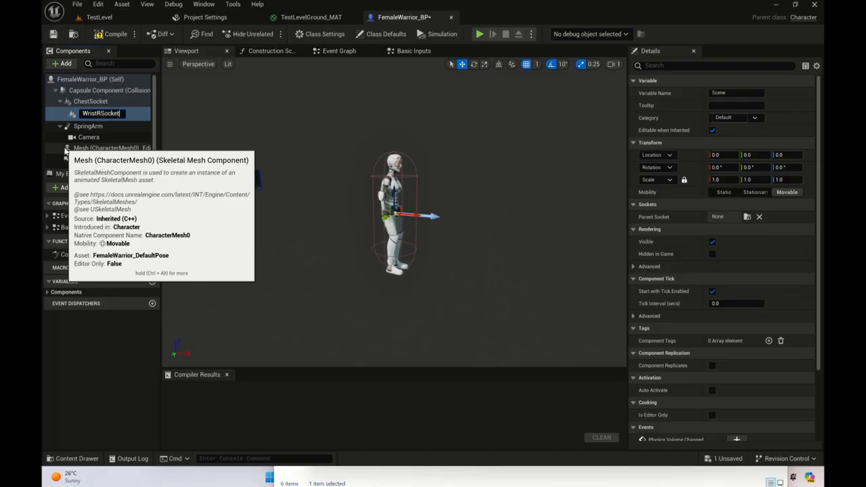
key("Return")
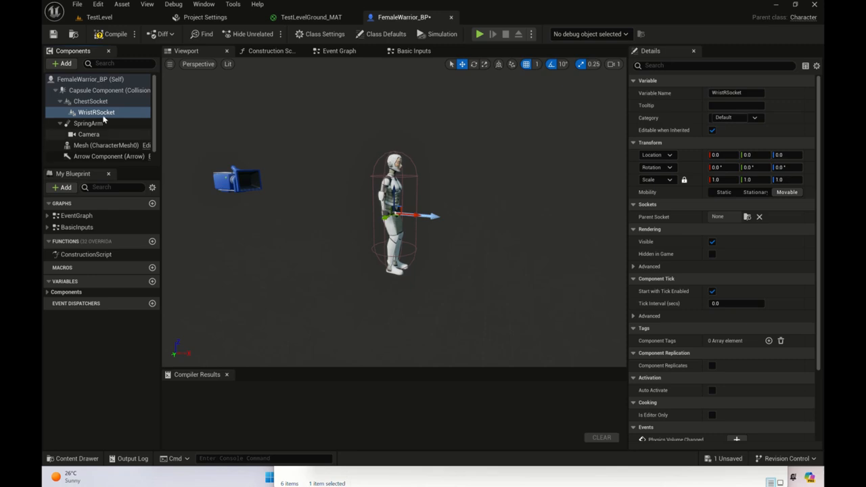
mouse_move(104, 113)
left_mouse_down()
mouse_move(103, 90)
mouse_move(105, 103)
left_mouse_up()
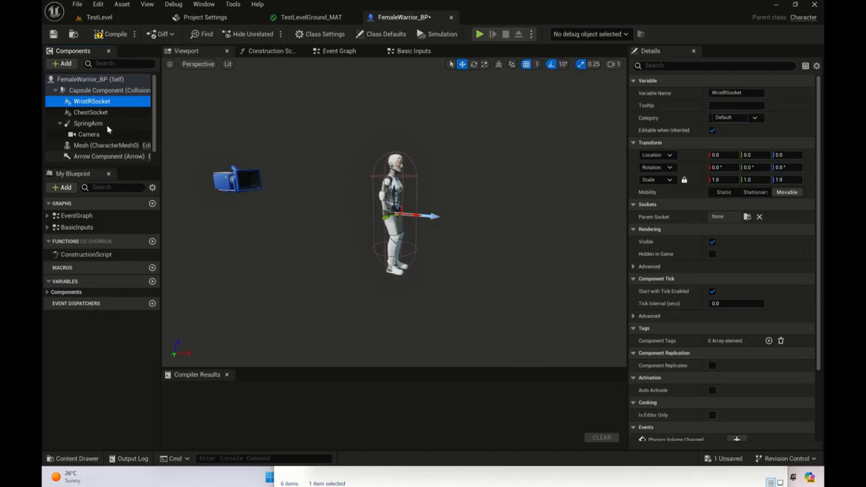
Try to choose a parent socket for the WristRSocket component
left_click(747, 219)
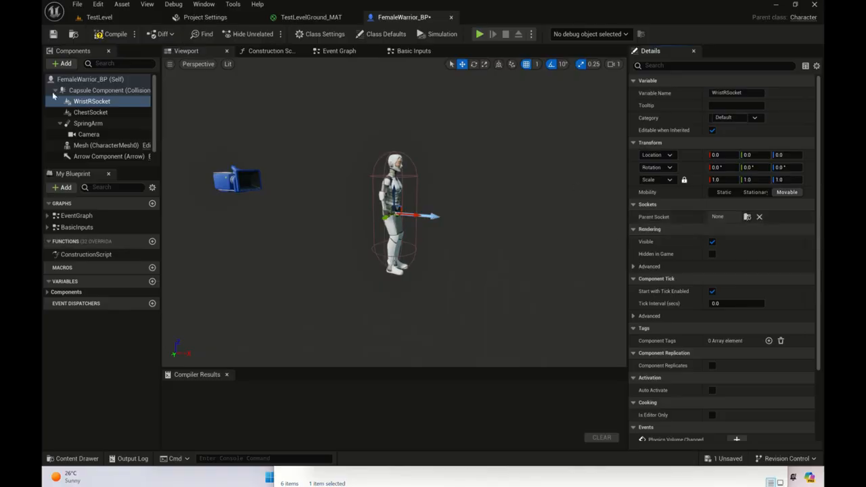
Reparent WristRSocket and ChestSocket to the character's Mesh component and set WristRSocket's parent socket to WristRSocket
left_click(92, 113, "ctrl")
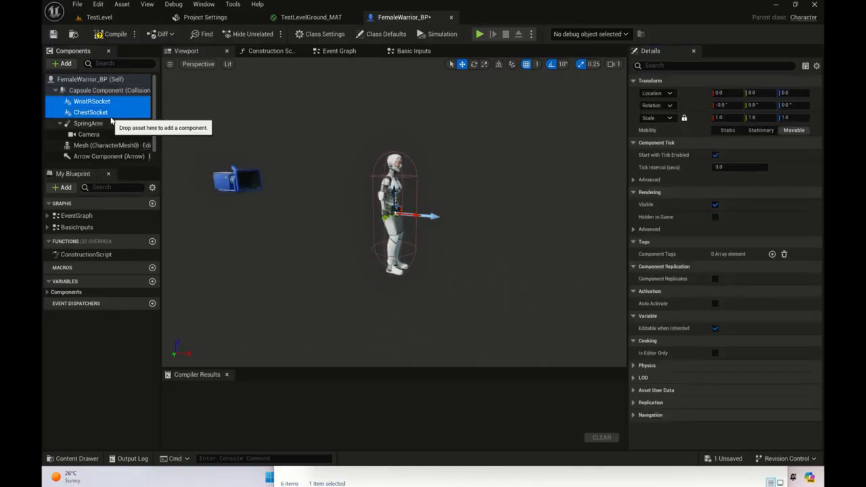
left_click_drag(102, 125, 100, 146)
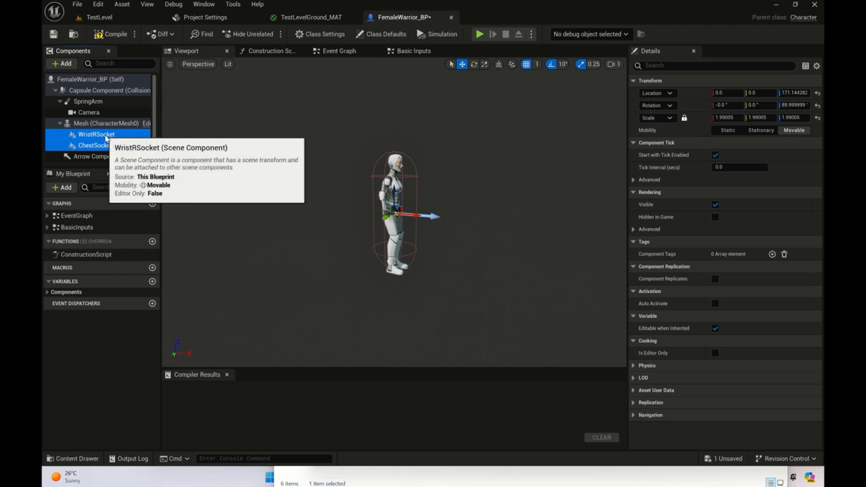
left_click(105, 136)
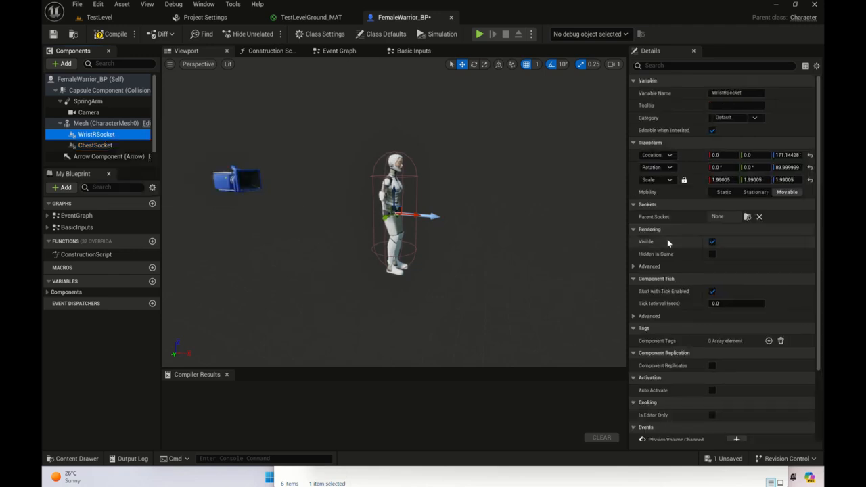
left_click(746, 217)
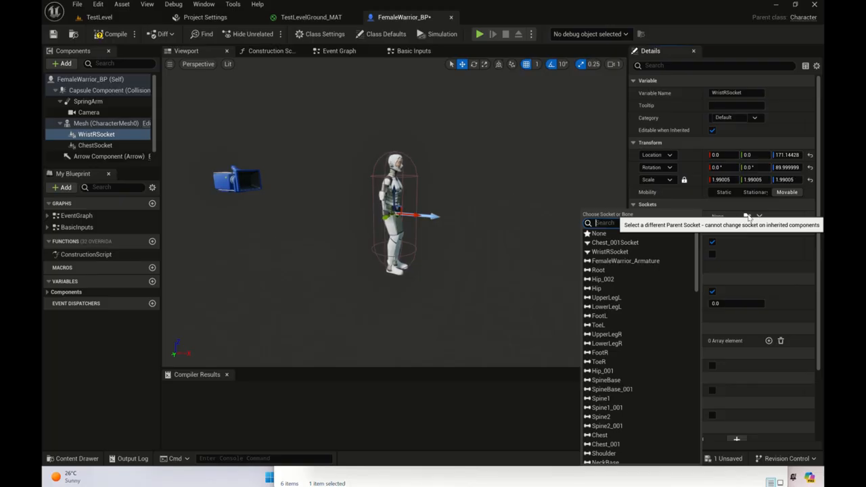
left_click(780, 216)
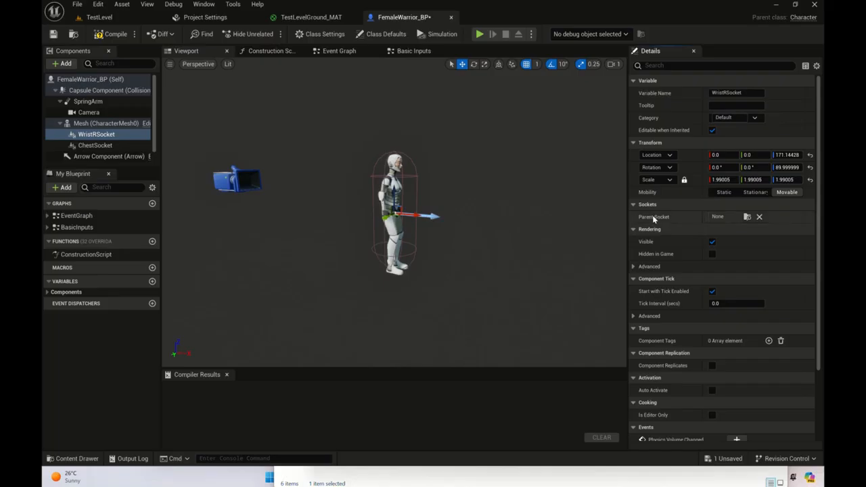
left_click(747, 217)
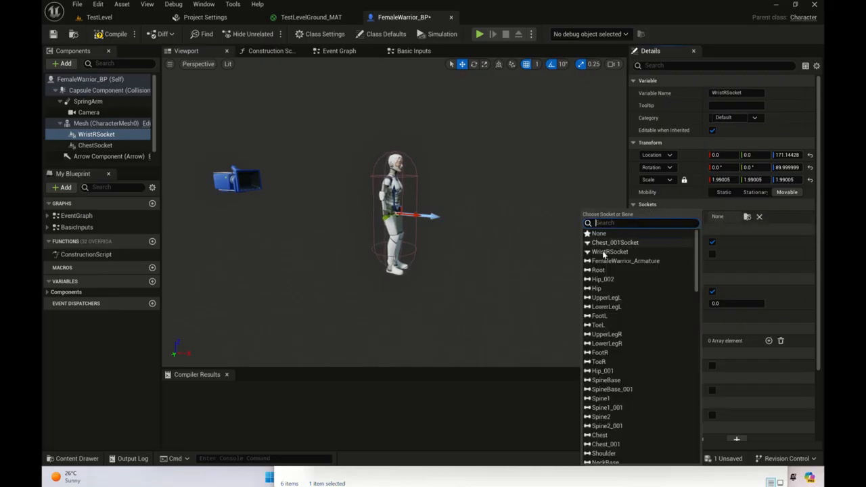
left_click(602, 250)
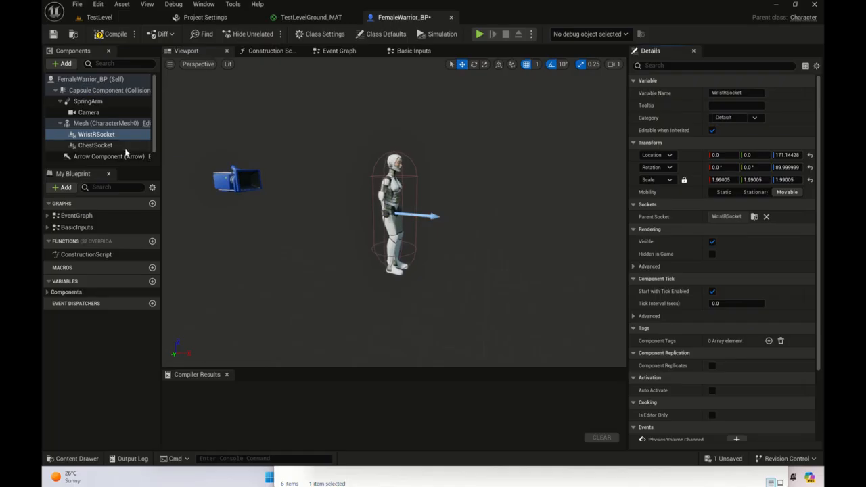
Set the WristRSocket component's Z location to 0
scroll(420, 212, "down", 5)
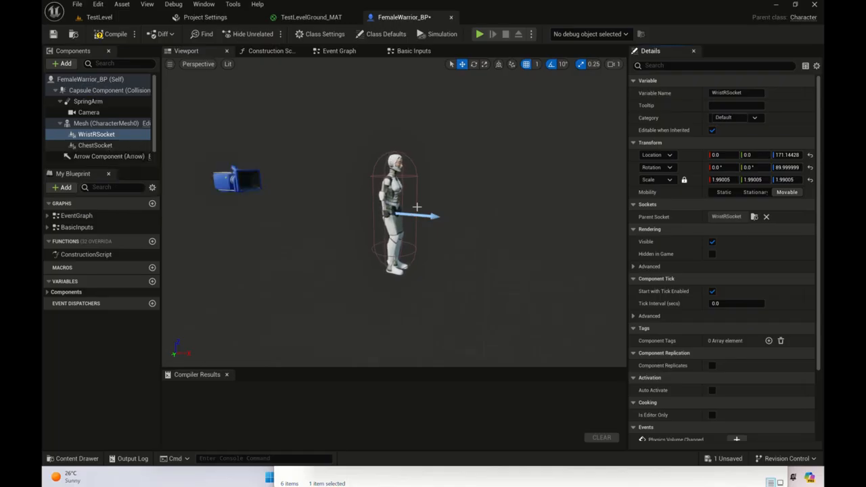
scroll(420, 212, "down", 3)
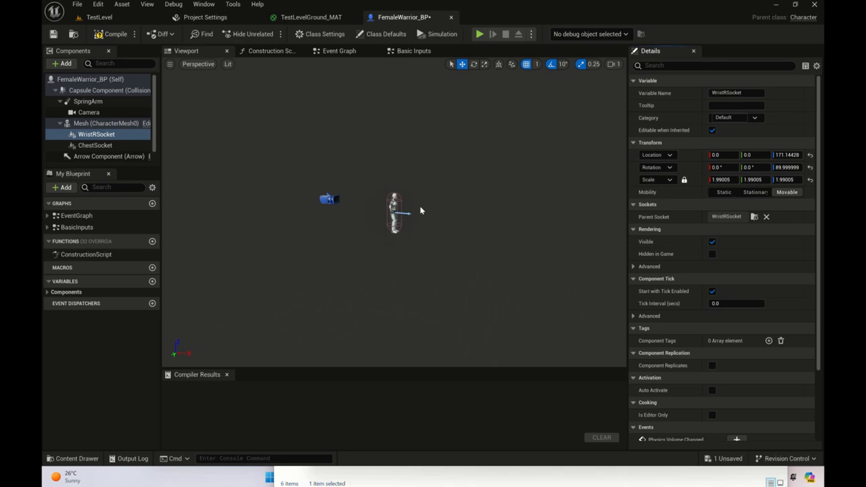
left_click_drag(420, 212, 433, 290)
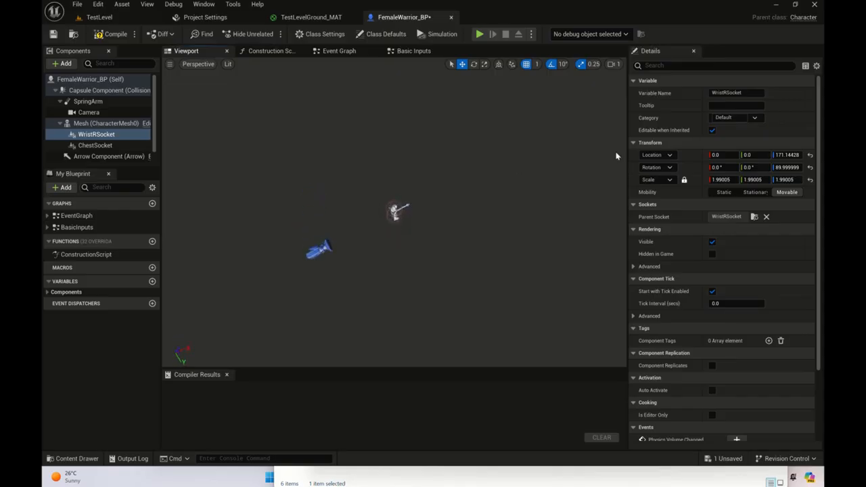
left_click(786, 155)
type("0")
key("Return")
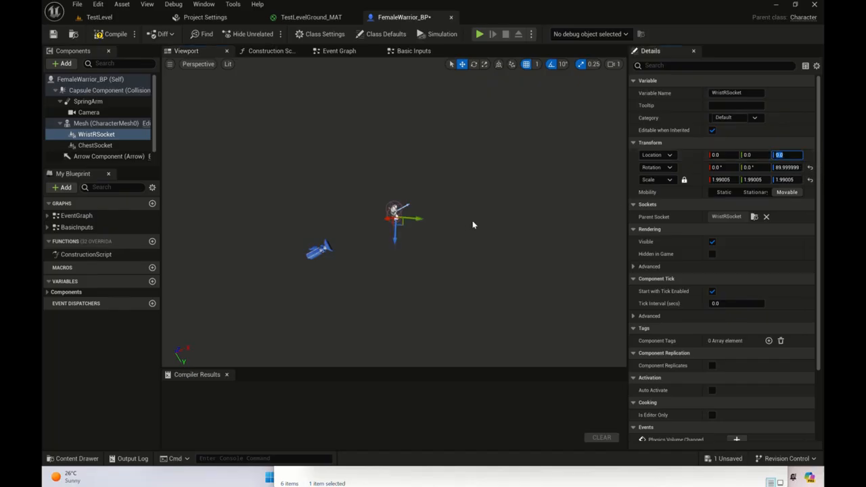
left_click_drag(463, 266, 468, 314)
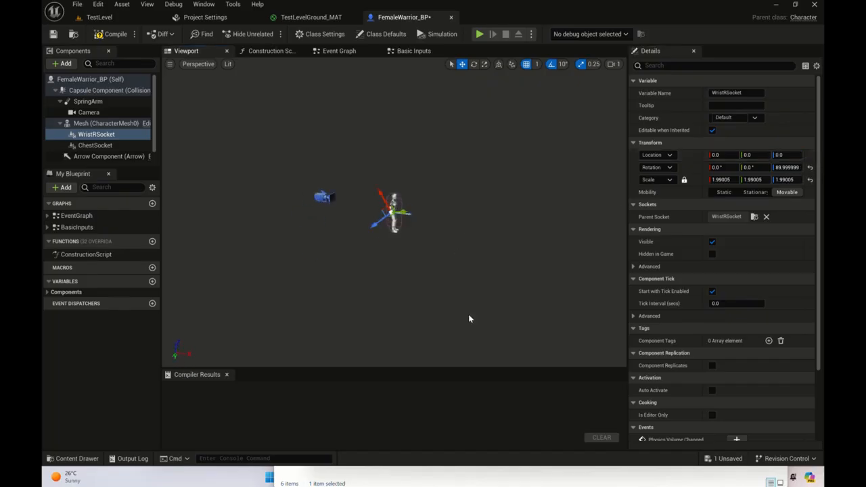
scroll(372, 237, "up", 4)
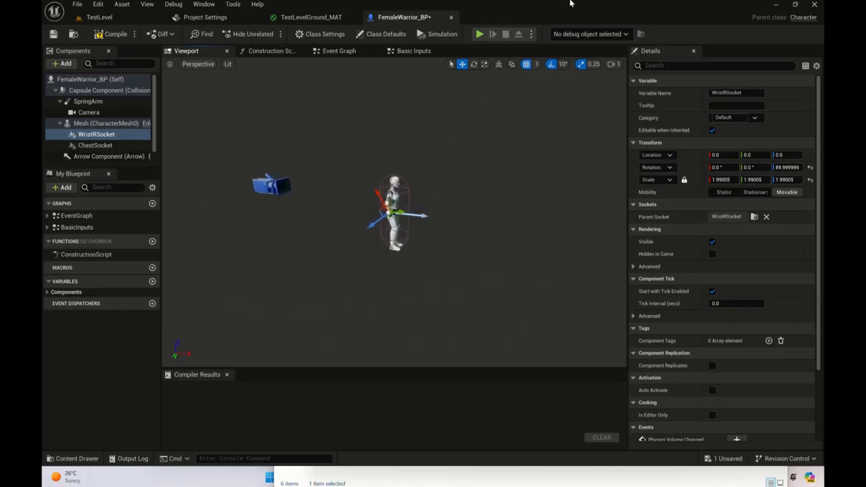
Set the ChestSocket component's parent socket to Chest_001Socket and its Z location to 0
left_click(90, 146)
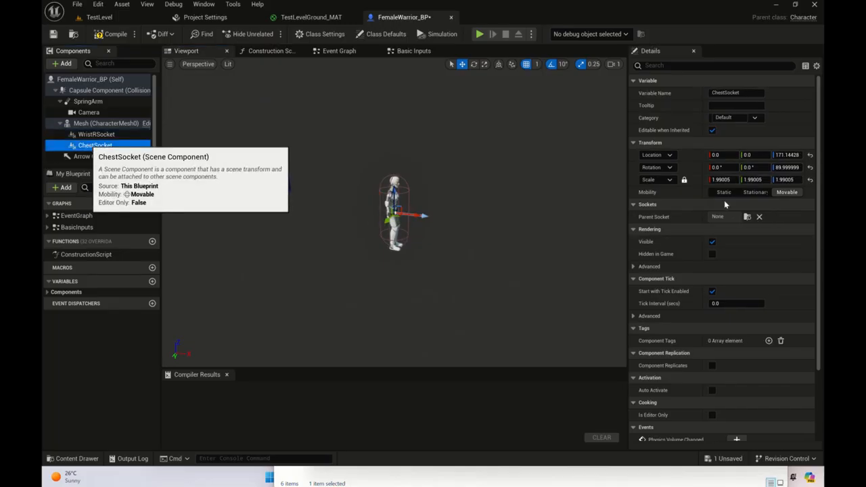
left_click(748, 217)
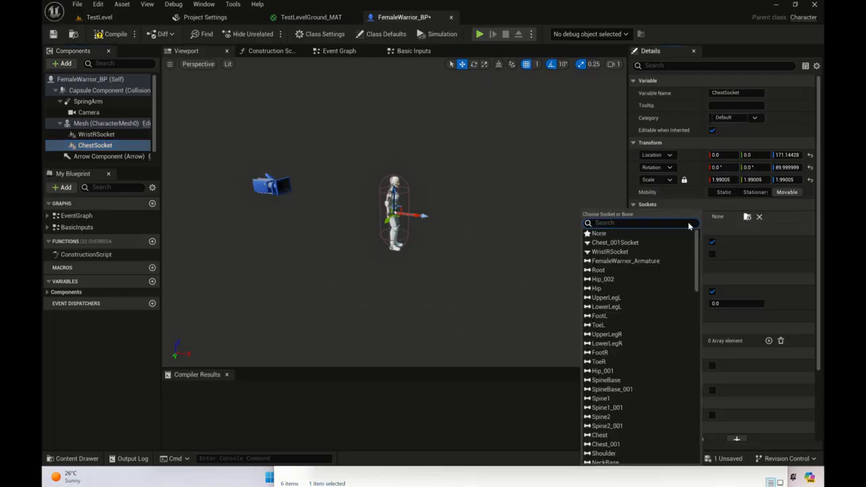
left_click(632, 243)
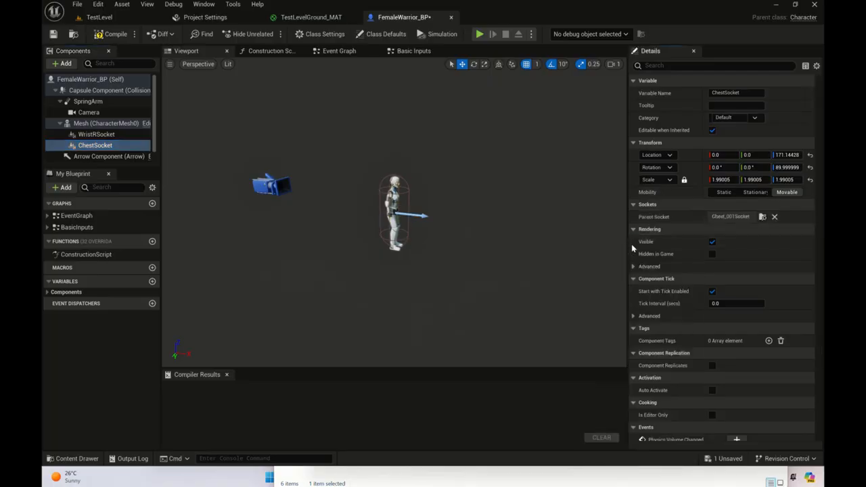
left_click(786, 156)
type("0")
key("Return")
scroll(599, 193, "up", 2)
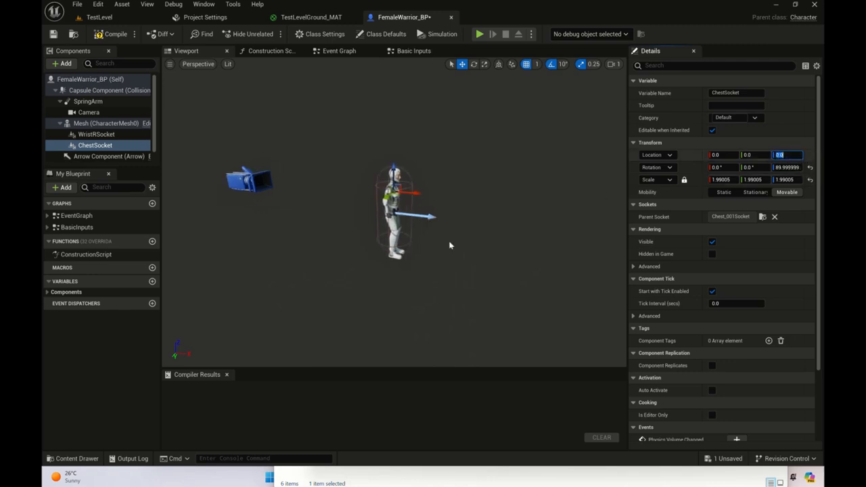
left_click_drag(482, 251, 465, 220, "alt")
scroll(426, 199, "up", 3)
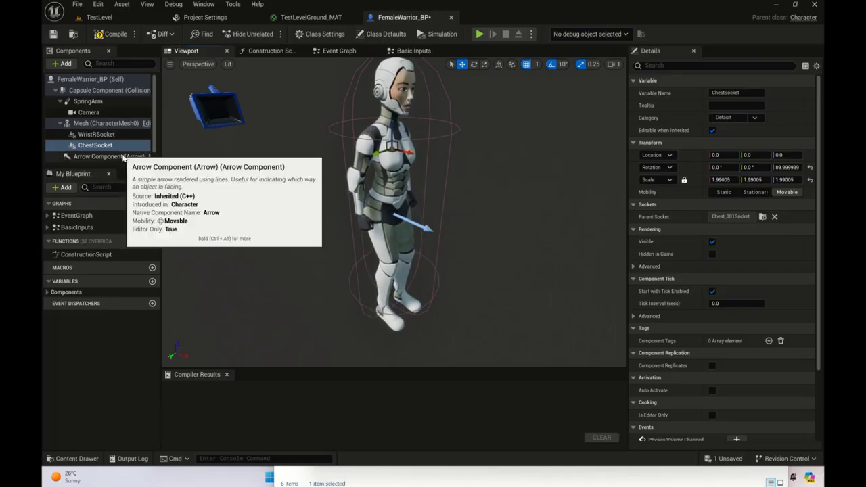
Add a Static Mesh component named Gun_Back under the character's Mesh and assign the Gun2 mesh to it
left_click(94, 124)
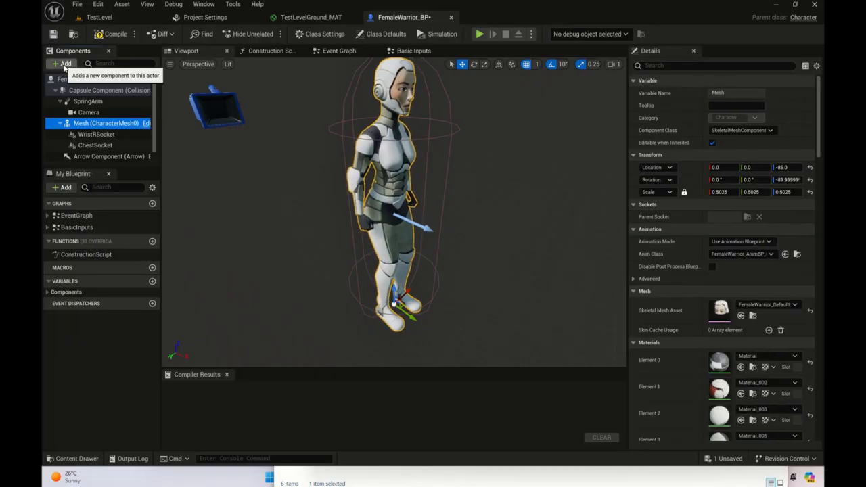
left_click(64, 64)
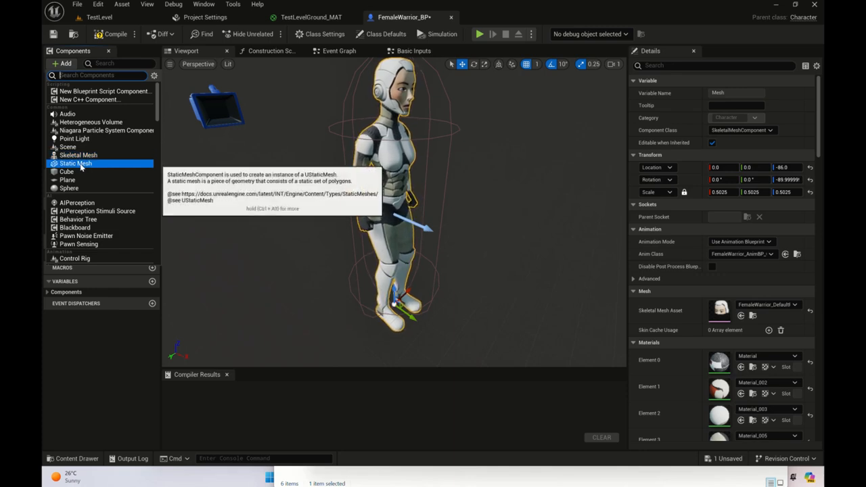
left_click(80, 164)
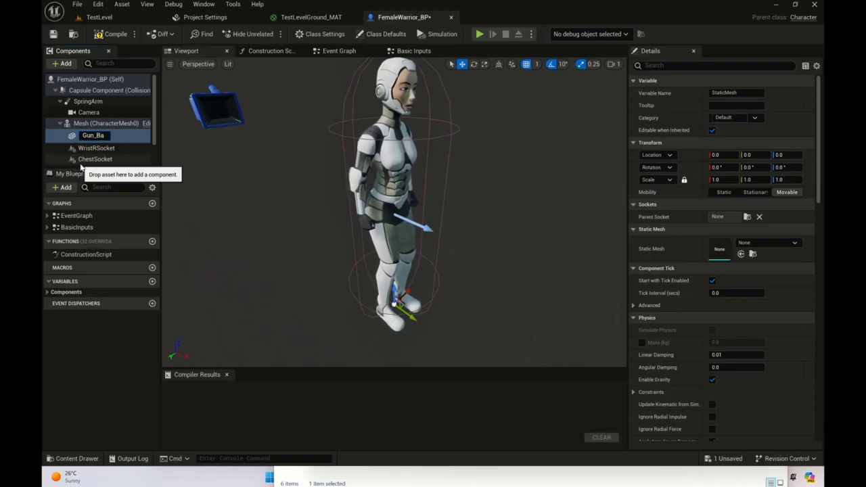
key("Return")
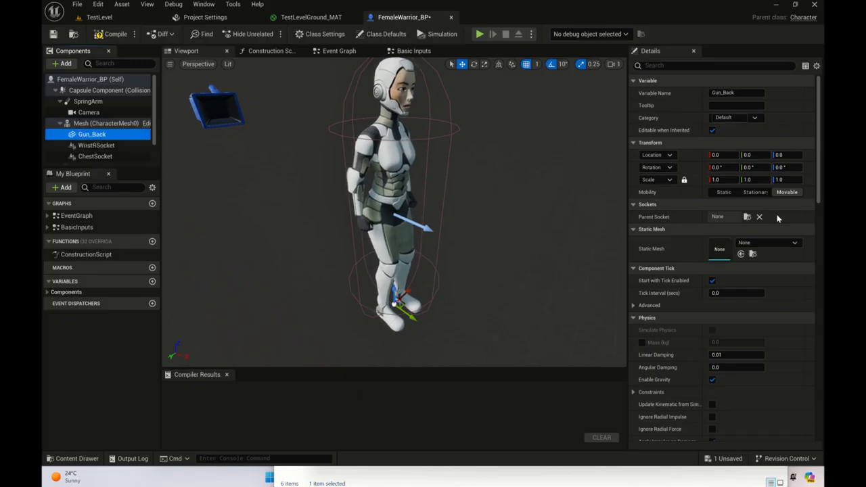
left_click(751, 245)
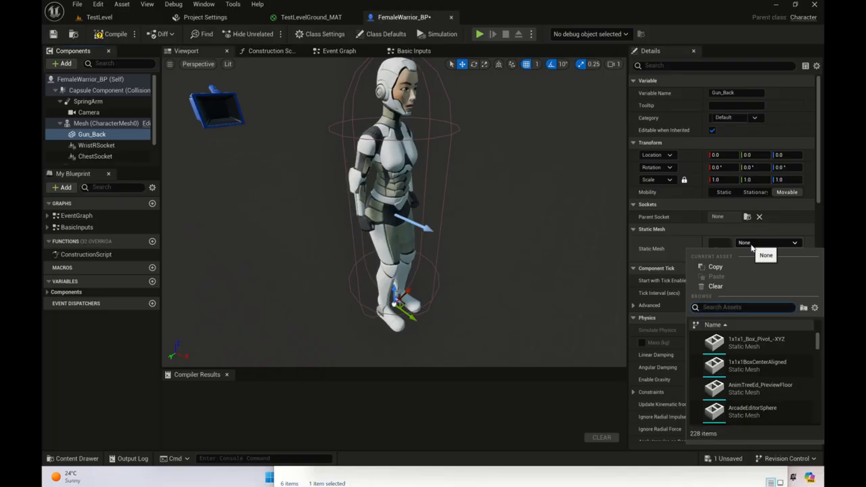
type("gun")
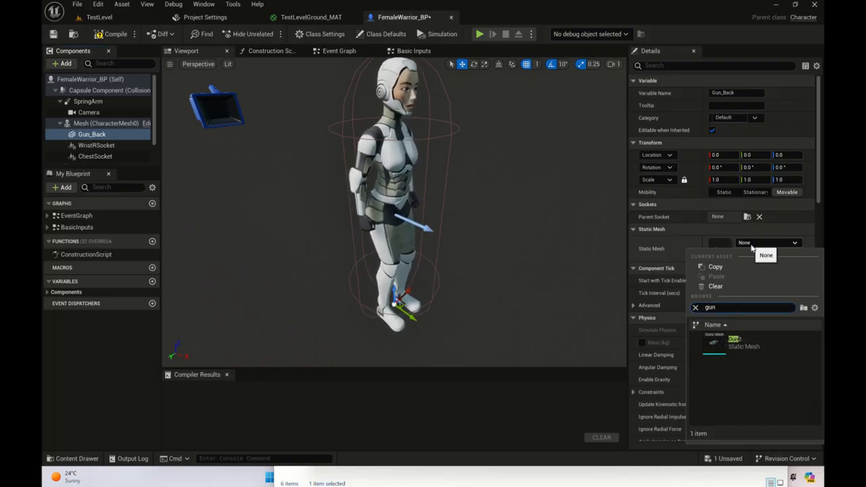
left_click(718, 351)
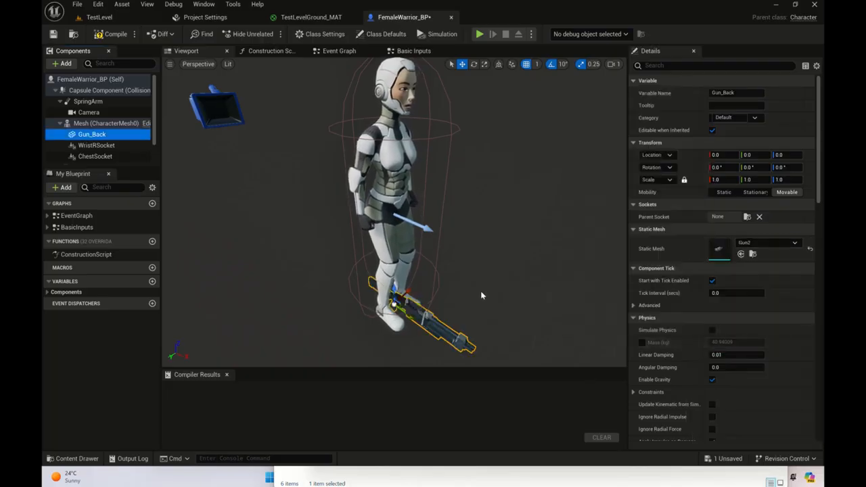
Raise Gun_Back to a Z location of about 205 and set its X rotation to 90°
left_click_drag(462, 278, 486, 250, "alt")
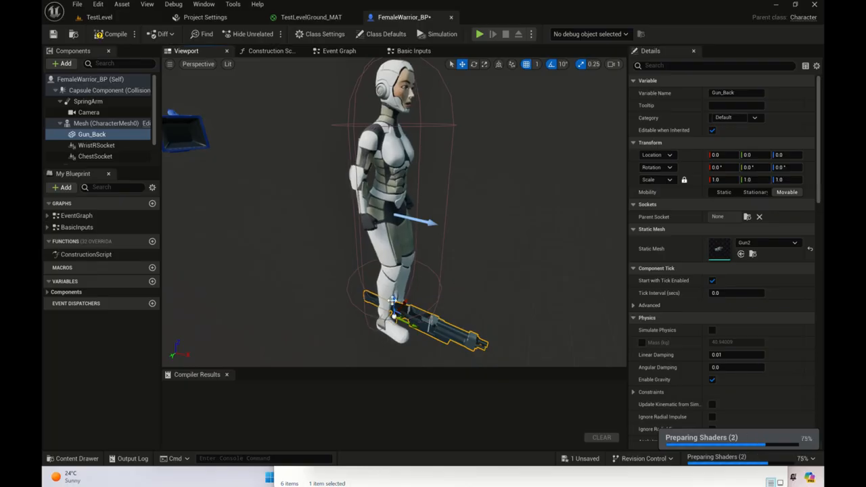
left_click_drag(394, 292, 410, 191)
key("e")
left_click_drag(393, 150, 428, 190)
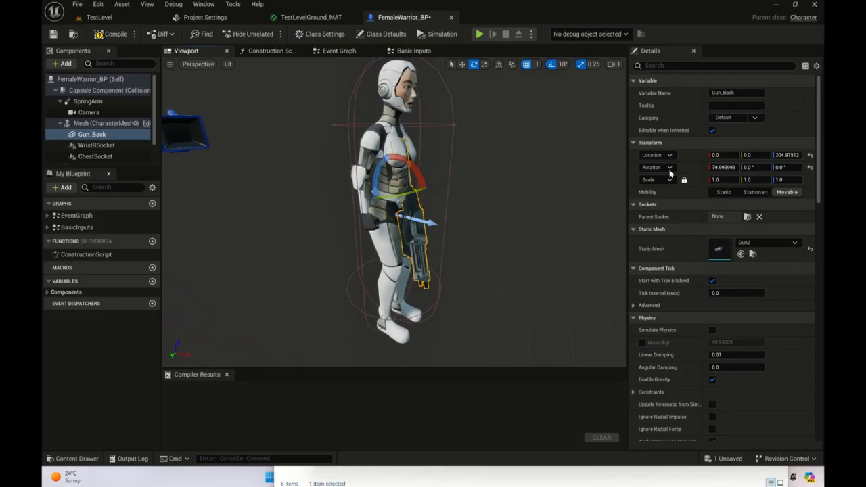
left_click(723, 167)
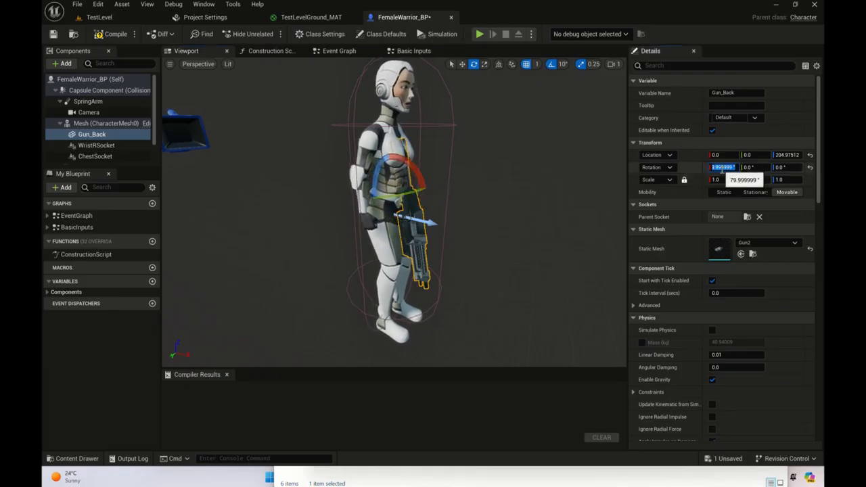
type("90")
key("Return")
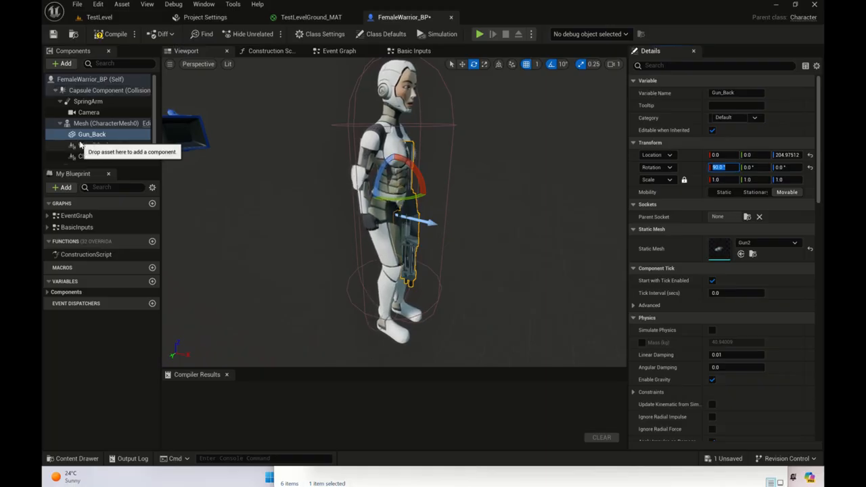
Try the Use Animation Asset mode on the character's Mesh component and restore Use Animation Blueprint
scroll(81, 146, "down", 2)
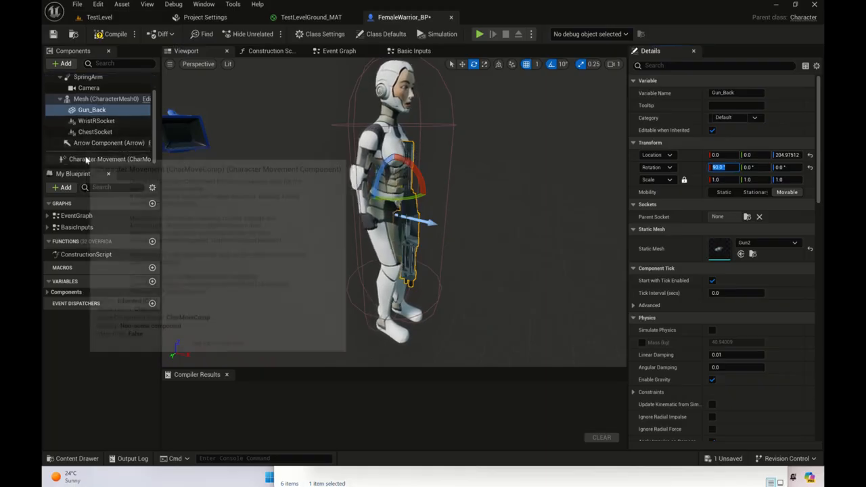
left_click(94, 99)
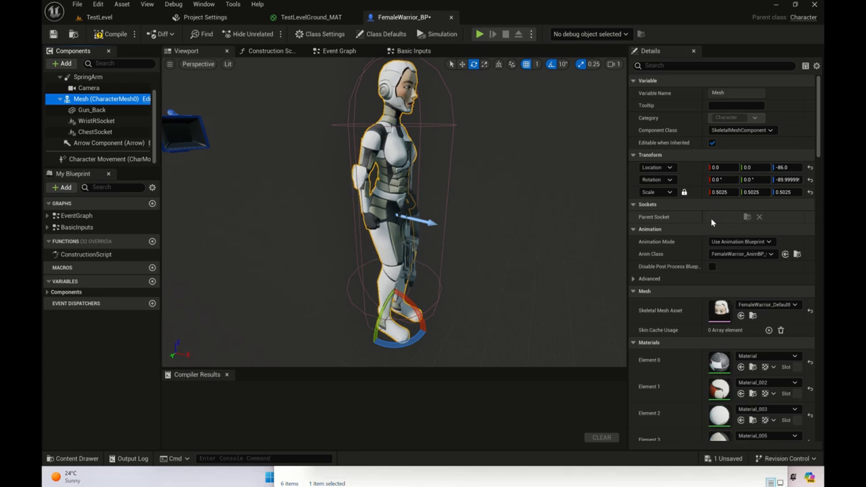
left_click(747, 242)
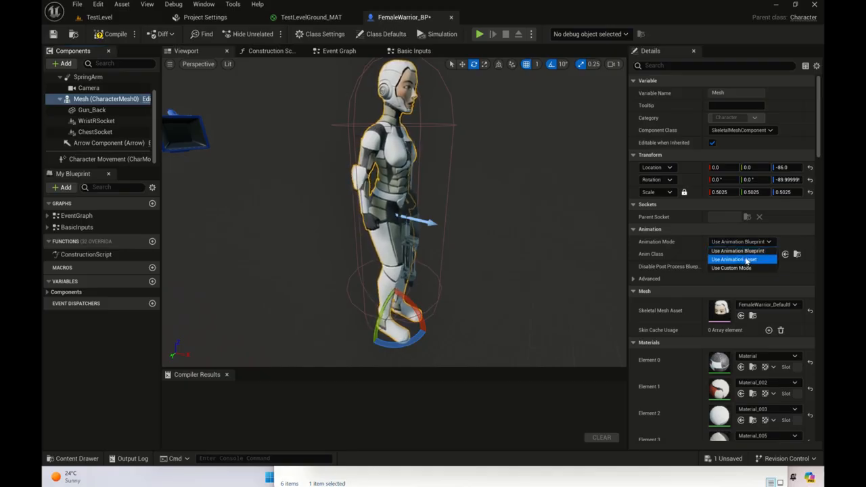
left_click(748, 260)
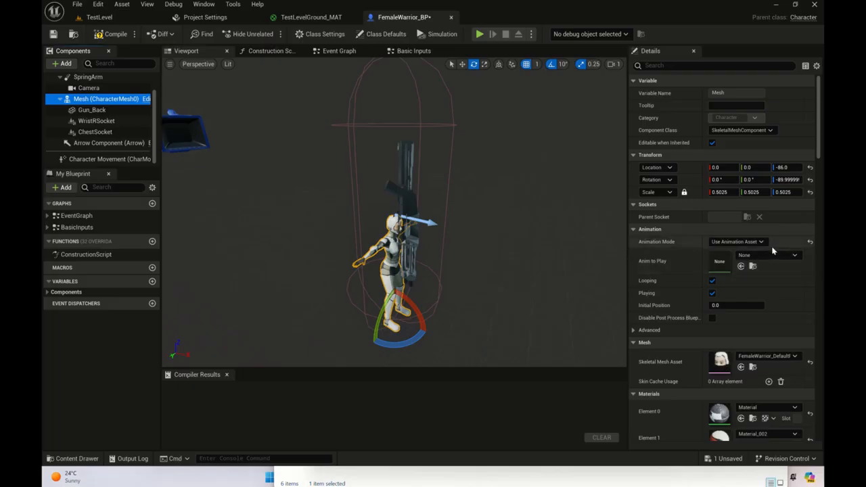
left_click(743, 242)
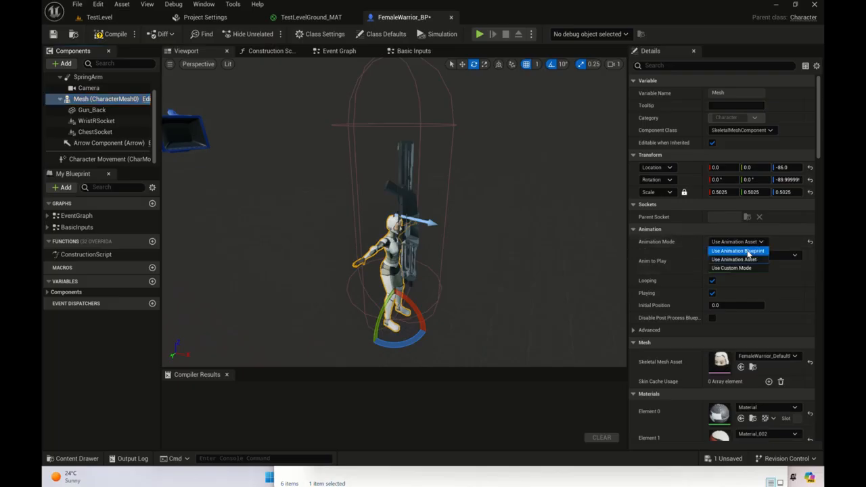
left_click(745, 251)
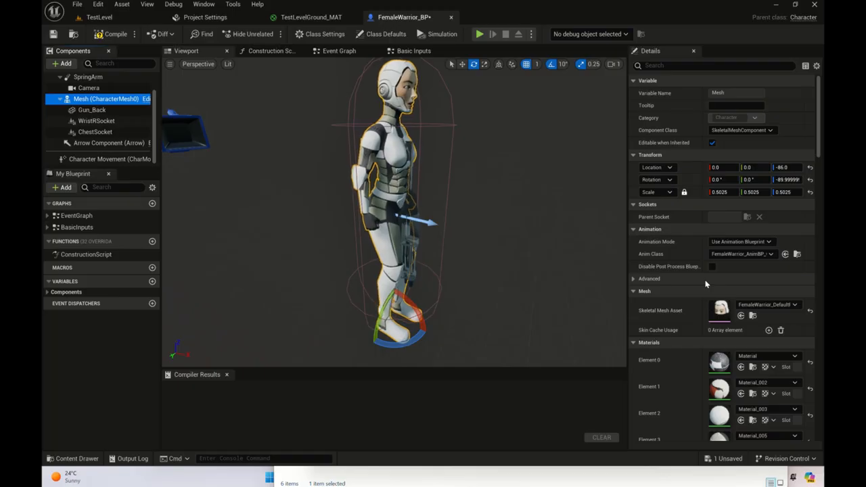
Enable Pause Anims in the advanced animation settings of the character's Mesh component
left_click(633, 280)
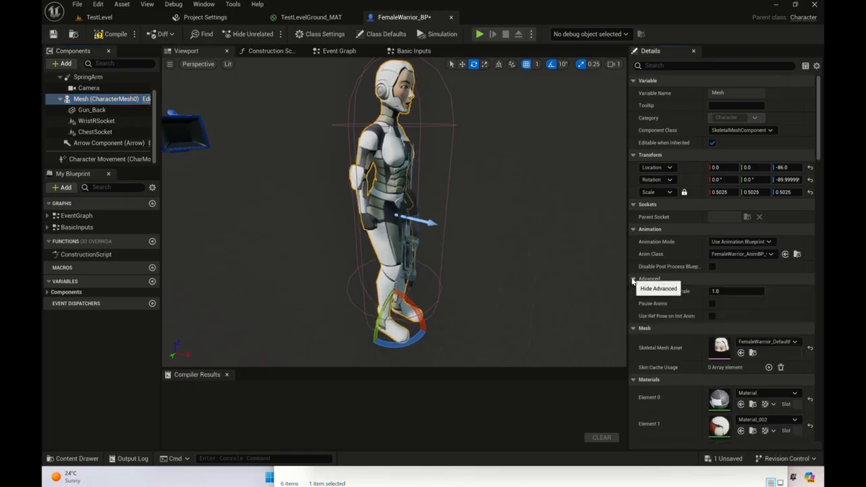
left_click(712, 303)
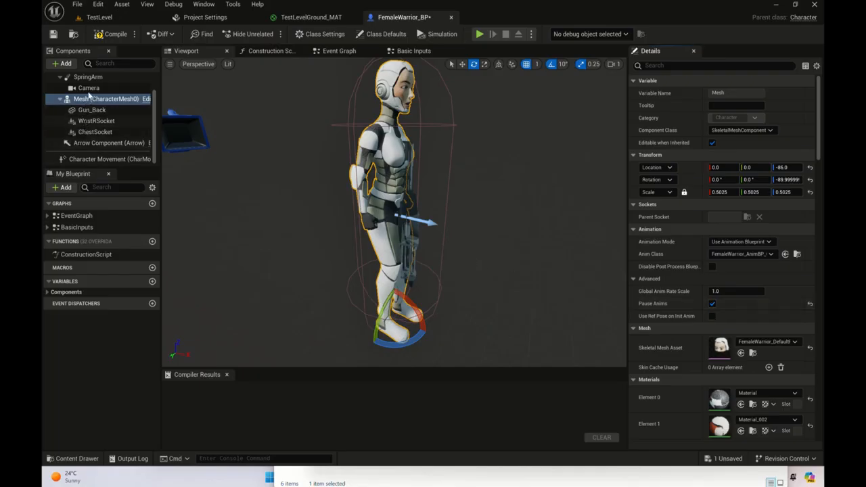
Select the Gun_Back component and set its Z rotation to -90°
scroll(89, 119, "up", 2)
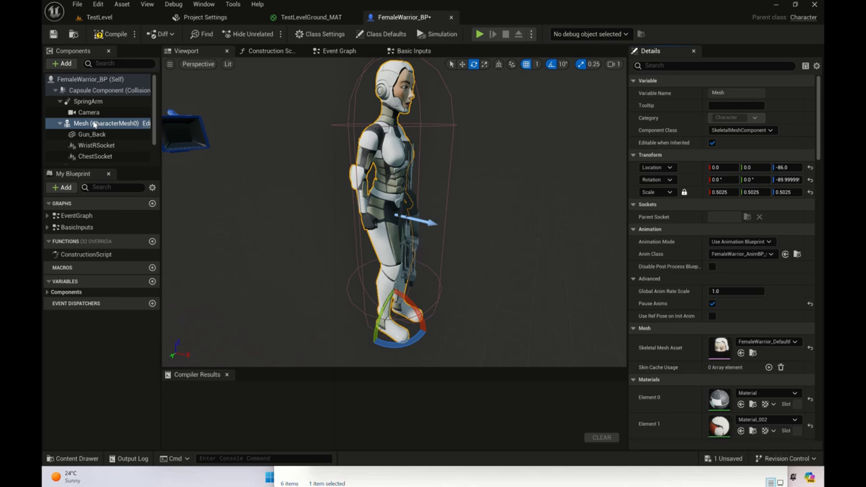
left_click(91, 134)
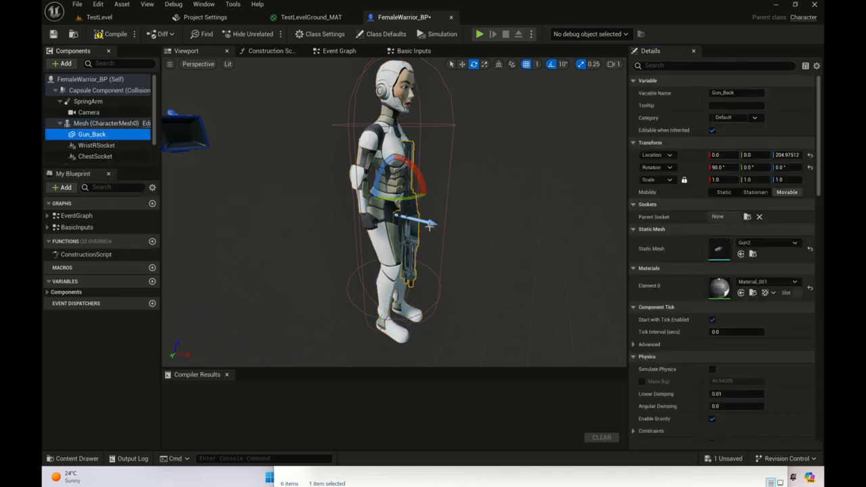
mouse_move(488, 253)
left_mouse_down("alt")
mouse_move(450, 252)
mouse_move(501, 251)
left_mouse_up("alt")
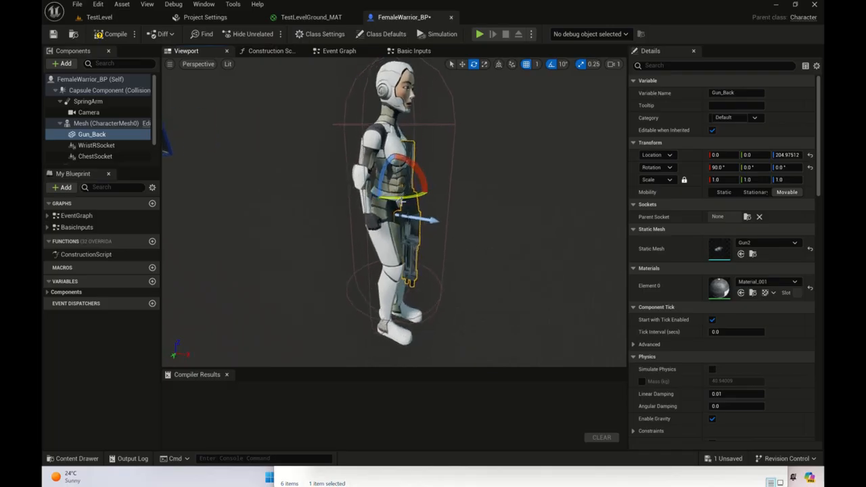
left_click_drag(403, 196, 363, 192)
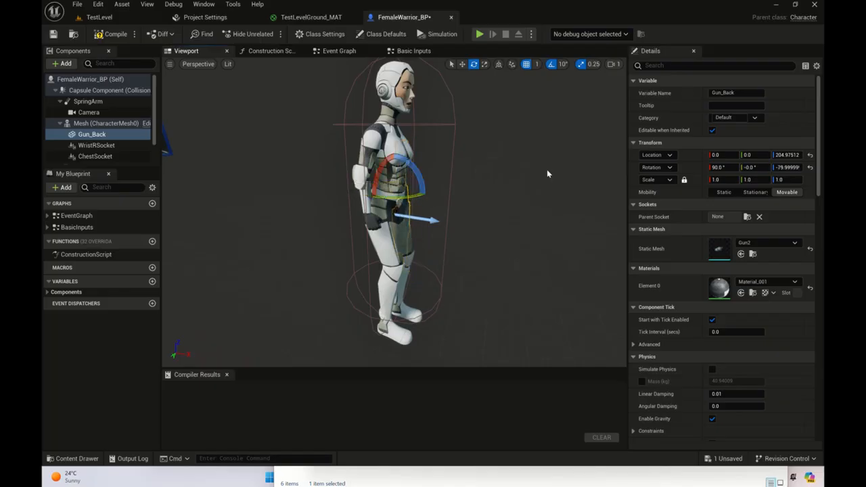
left_click(787, 167)
type("-90")
key("Return")
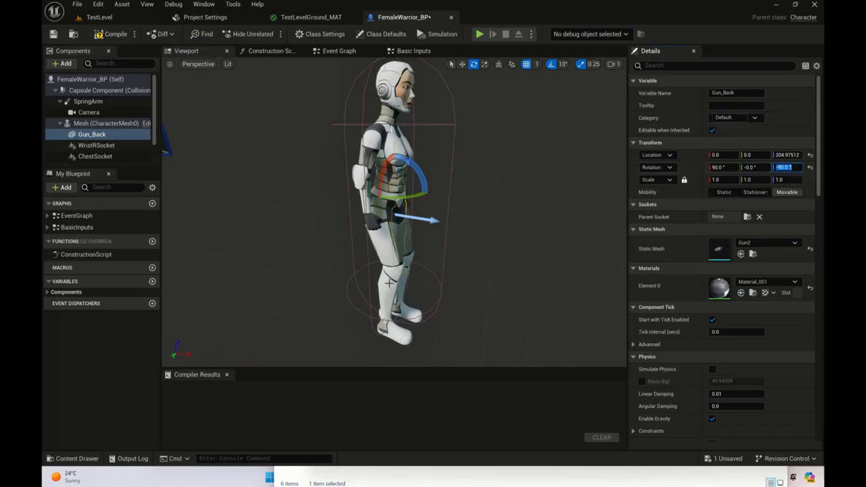
Move Gun_Back behind and up the character's back, to a Y location of about -37.8 and Z of about 258.7
left_click_drag(473, 223, 572, 222, "alt")
key("w")
left_click_drag(383, 187, 479, 264)
left_click_drag(365, 215, 365, 144)
left_click_drag(366, 203, 491, 203, "alt")
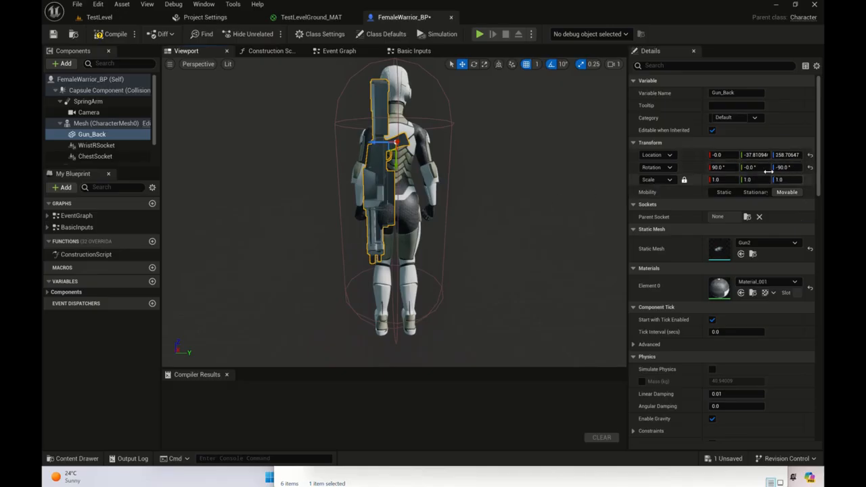
Try turning Gun_Back around the vertical axis and giving it a Z rotation of 0°
left_click_drag(485, 176, 450, 210, "alt")
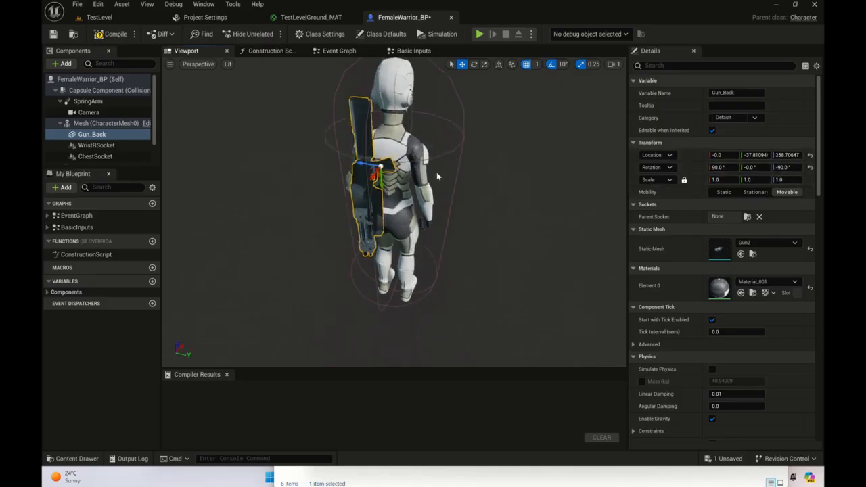
key("e")
left_click_drag(369, 185, 439, 194)
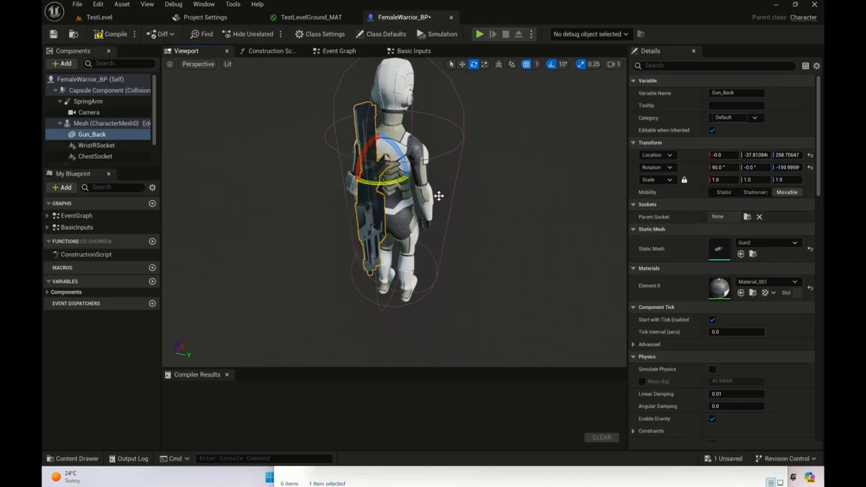
left_click(784, 167)
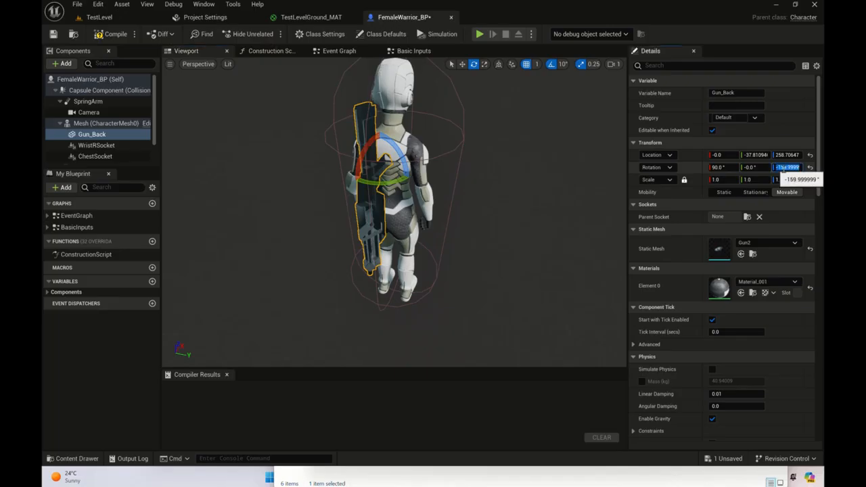
type("0")
key("Return")
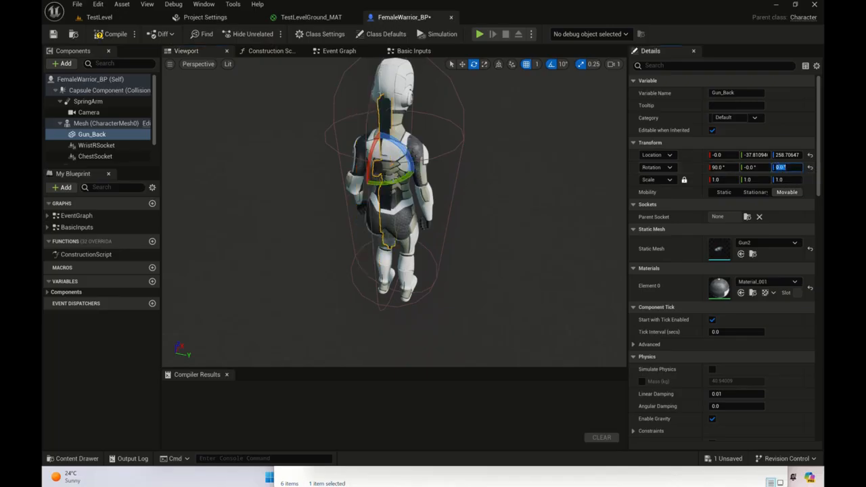
Set Gun_Back's Z rotation to 90°
left_click_drag(405, 180, 382, 180)
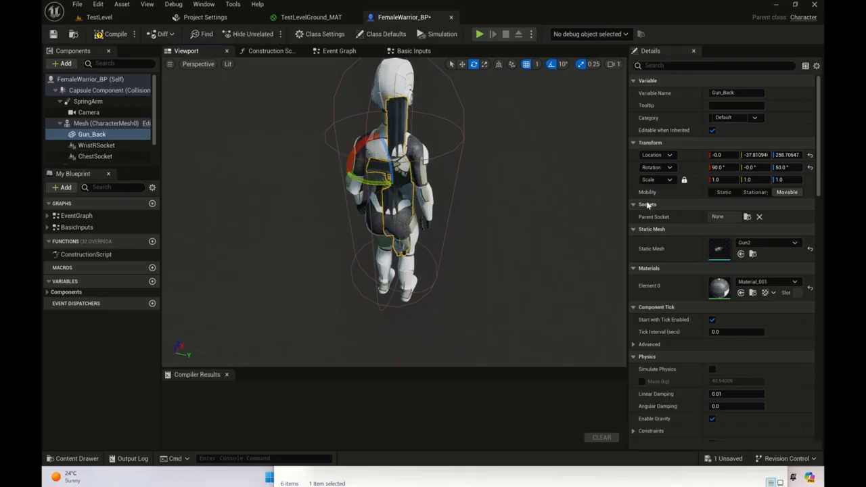
left_click(787, 168)
type("90")
key("Return")
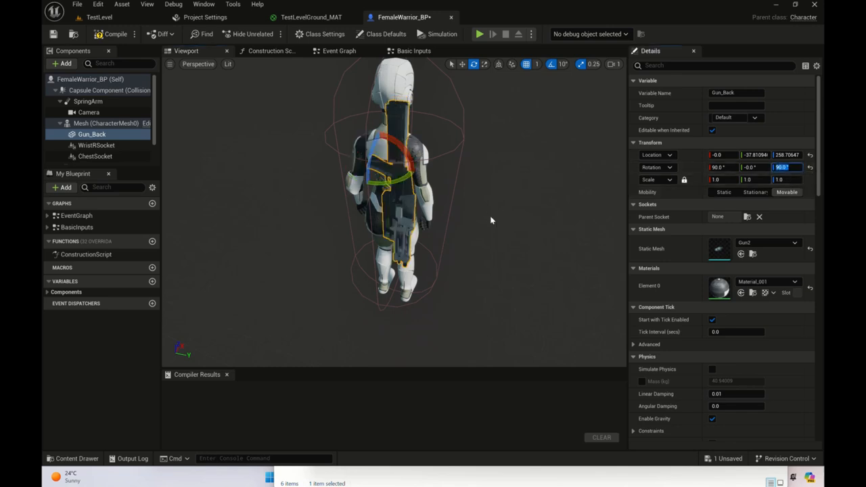
Tilt Gun_Back to an X rotation of 110° and move it to an X location of about -7.5 and Z of about 279.3
right_click_drag(408, 151, 425, 149)
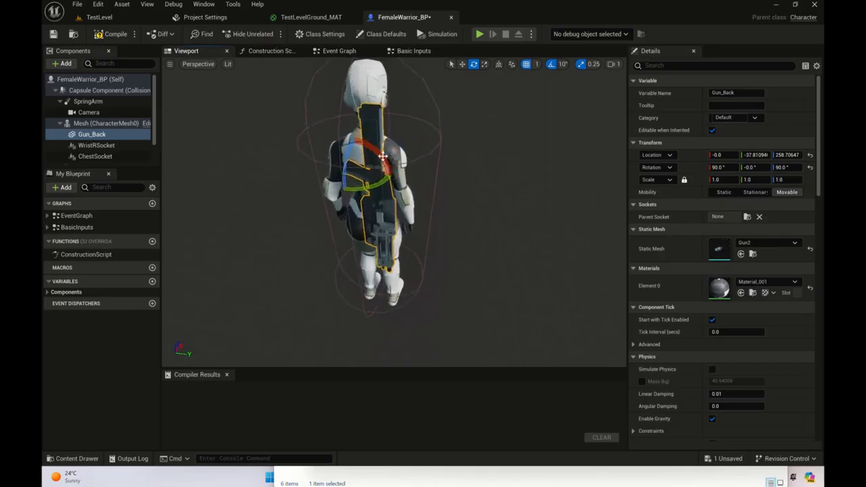
left_click_drag(381, 155, 389, 181)
key("w")
left_click_drag(387, 225, 364, 201, "alt")
left_click_drag(373, 168, 382, 141)
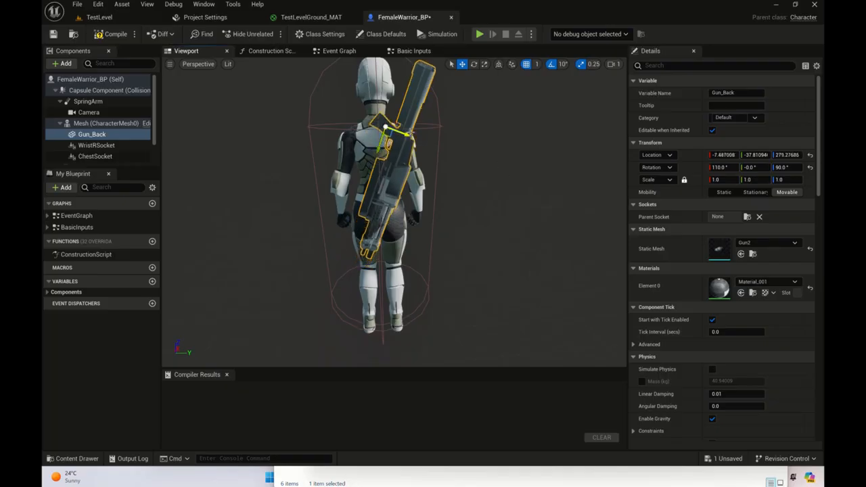
Shift Gun_Back to a location of about X -12.3, Y -25.9 and Z 292.4, closer to the upper back
right_click_drag(433, 145, 411, 145)
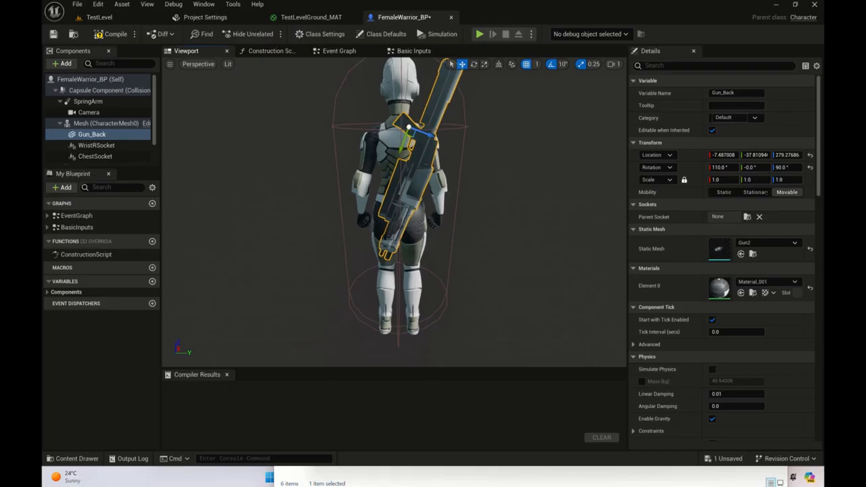
left_click_drag(402, 150, 270, 147)
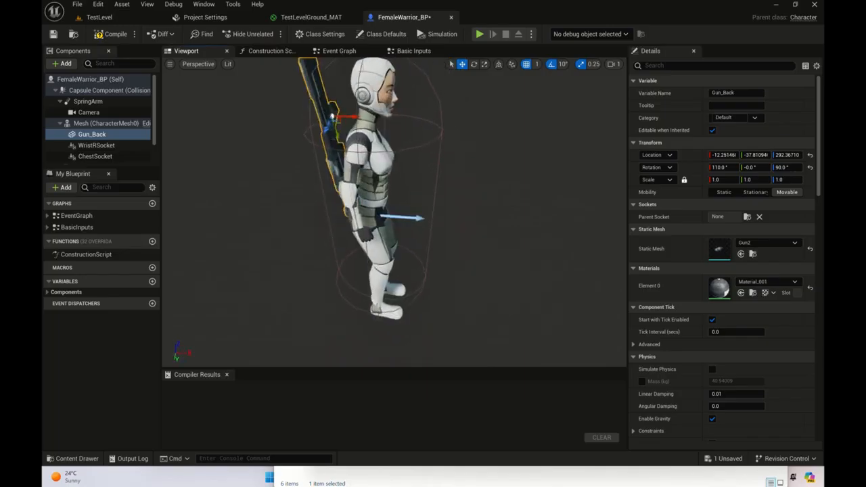
left_click_drag(353, 117, 371, 117)
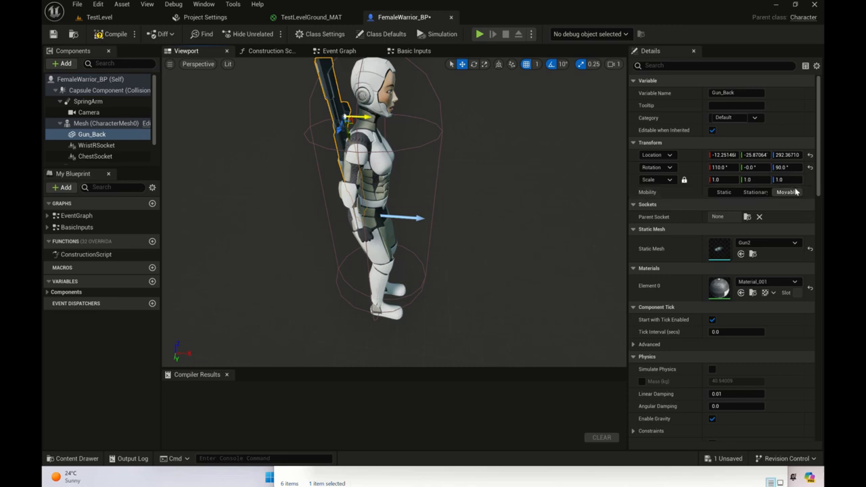
Try a Z rotation of -90° on the tilted Gun_Back and undo it
left_click(797, 167)
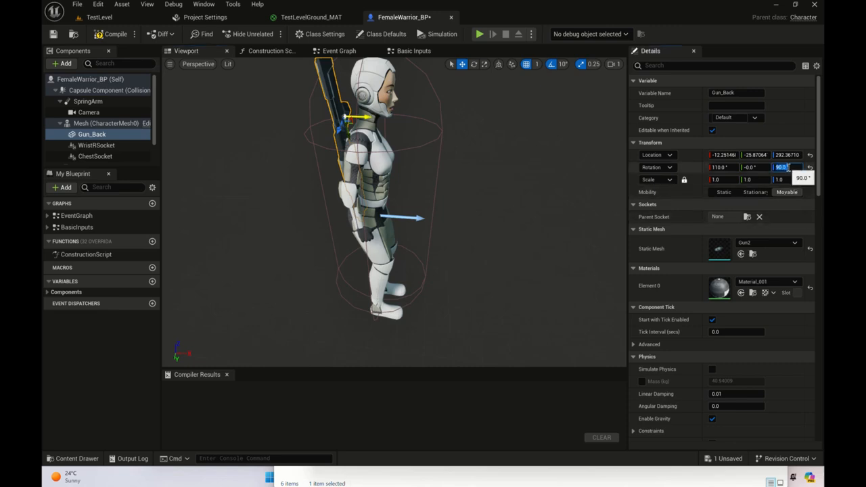
type("-90")
key("Return")
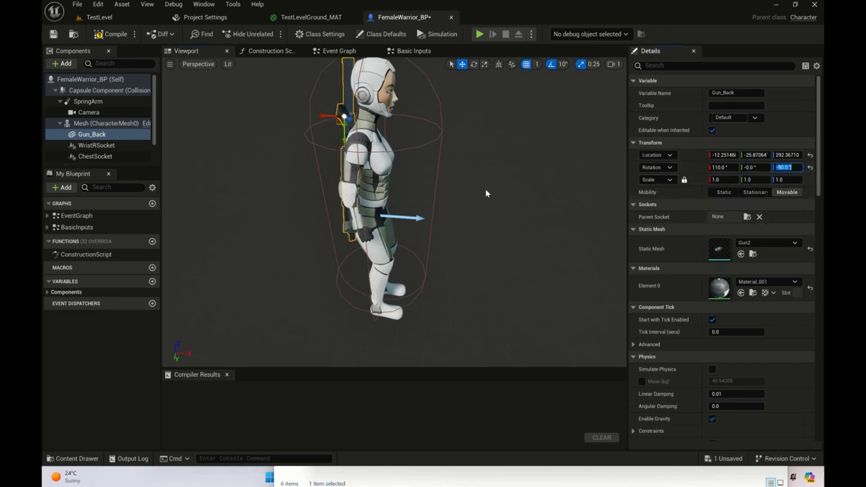
left_click_drag(440, 235, 535, 235)
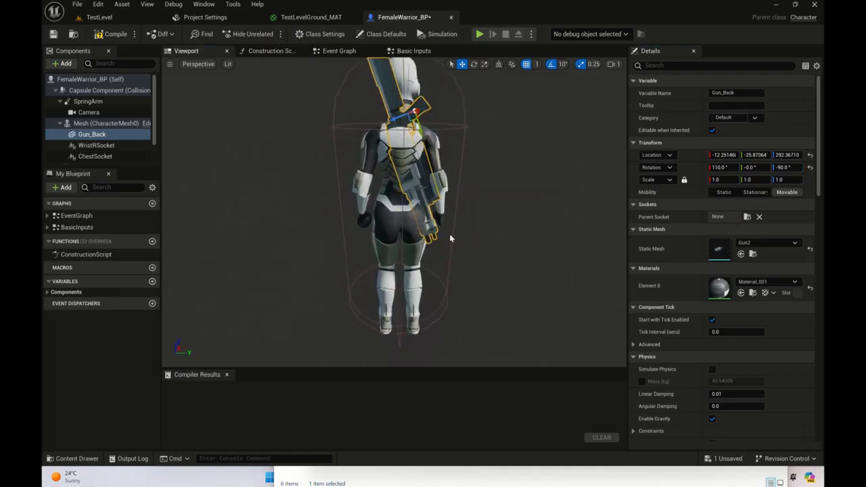
key("ctrl+z")
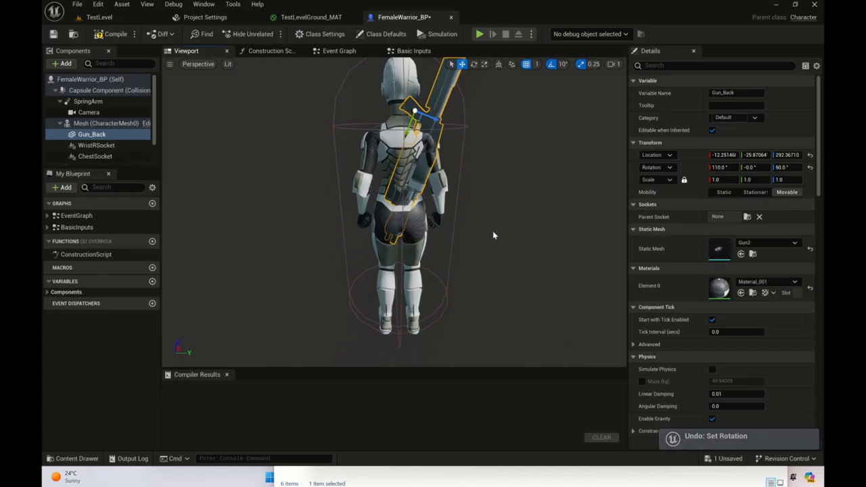
Move Gun_Back slightly away from the character's back, to a Y location of about -31.8
left_click_drag(403, 117, 193, 117, "alt")
left_click_drag(371, 113, 363, 112)
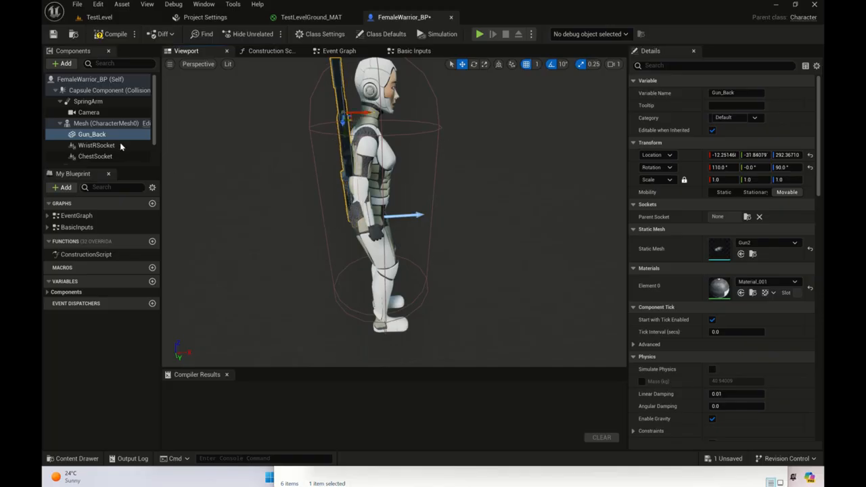
Add a Static Mesh component named Sword_Back under the character's Mesh and assign the Sword mesh to it
left_click(75, 124)
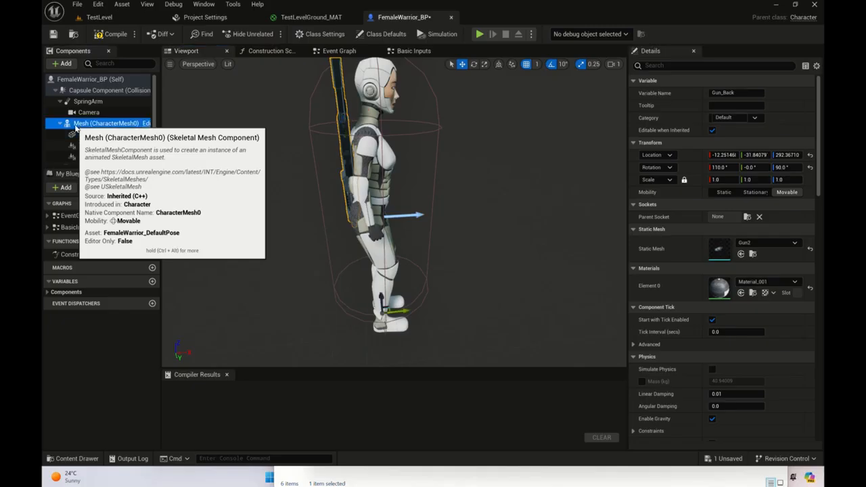
left_click(52, 63)
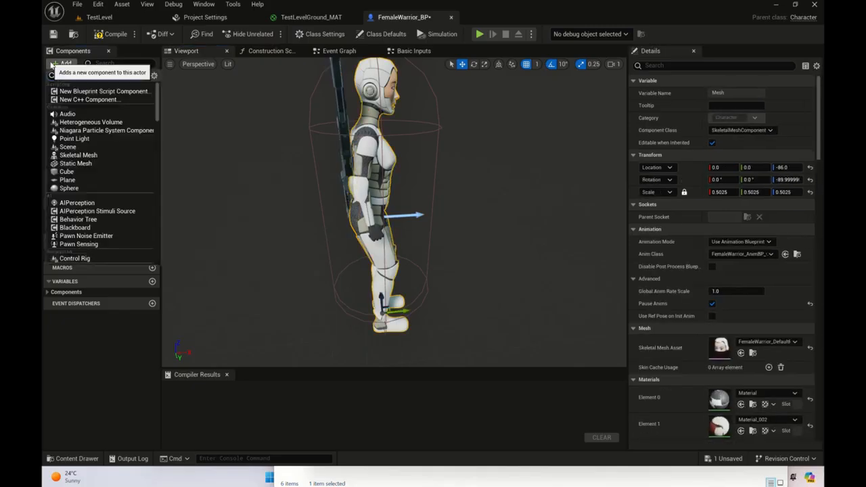
left_click(77, 163)
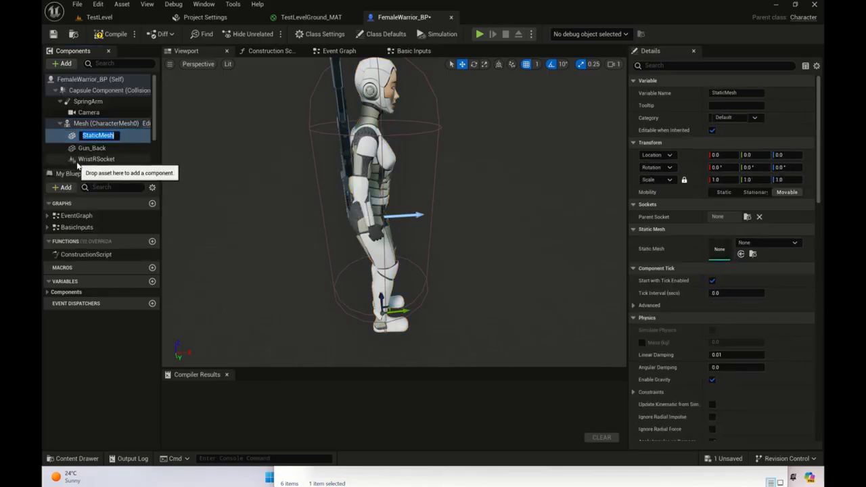
type("Sword_Back")
key("Return")
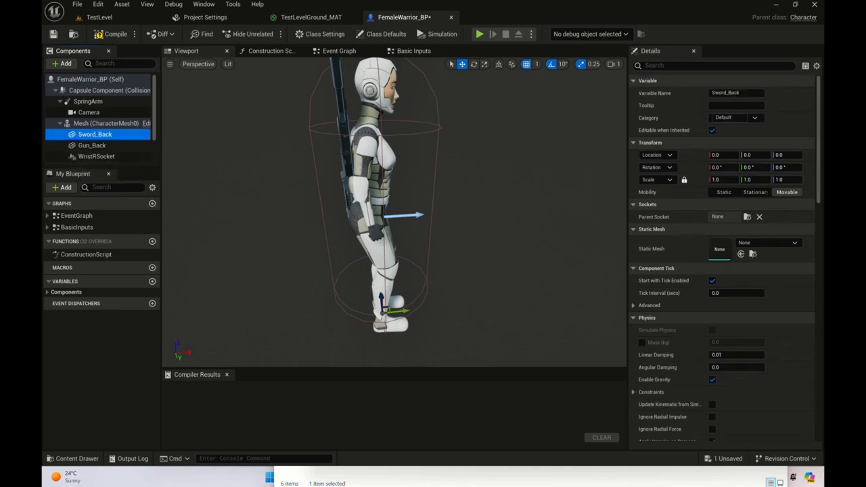
left_click(753, 244)
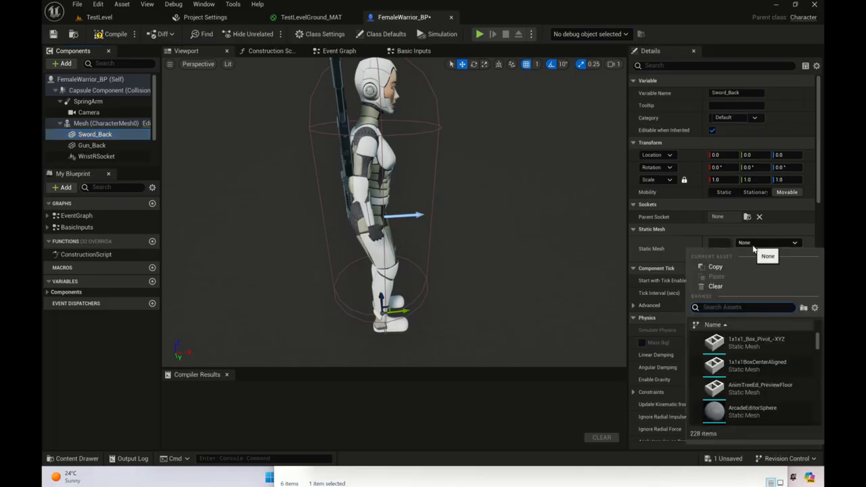
type("sword")
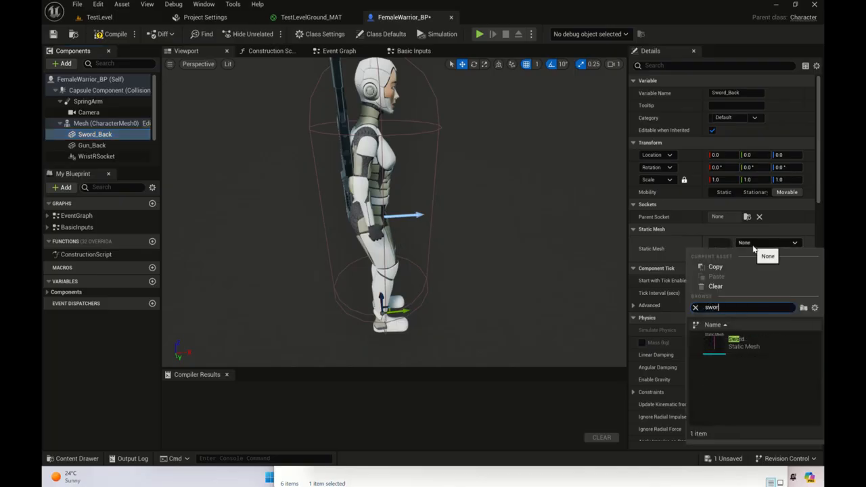
left_click(742, 351)
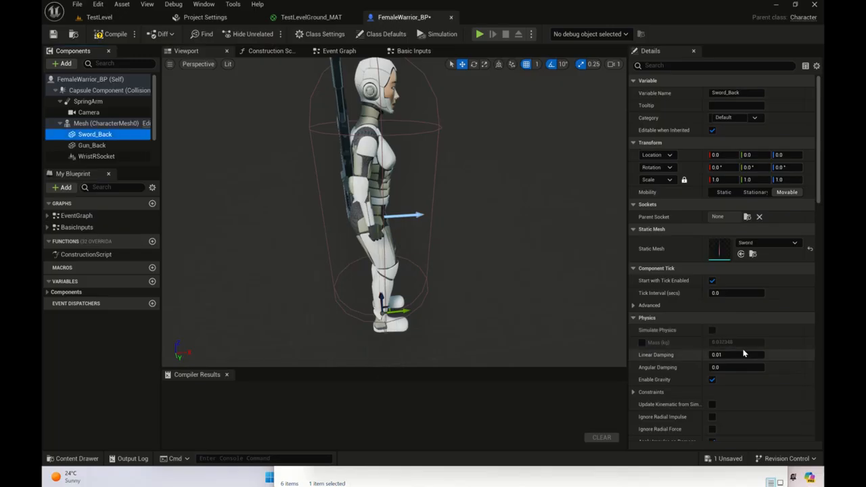
Flip Sword_Back upside down by setting its Y rotation to 180°
left_click_drag(481, 262, 402, 270, "alt")
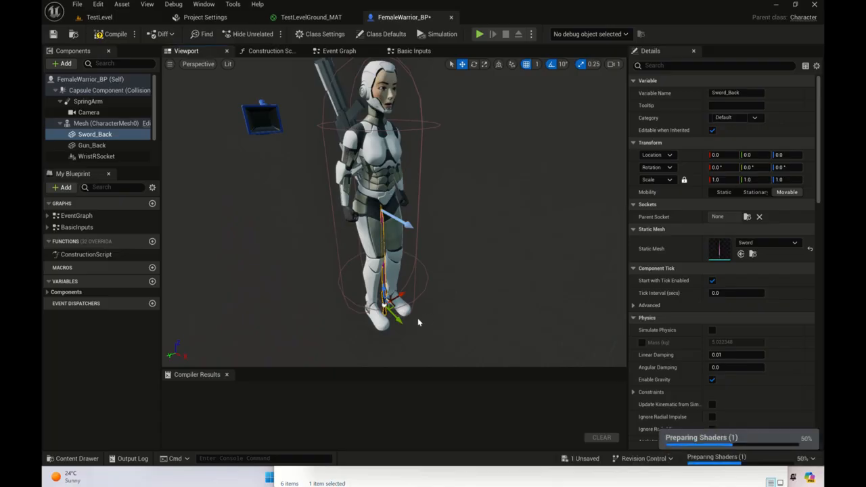
key("e")
left_click_drag(371, 289, 390, 327)
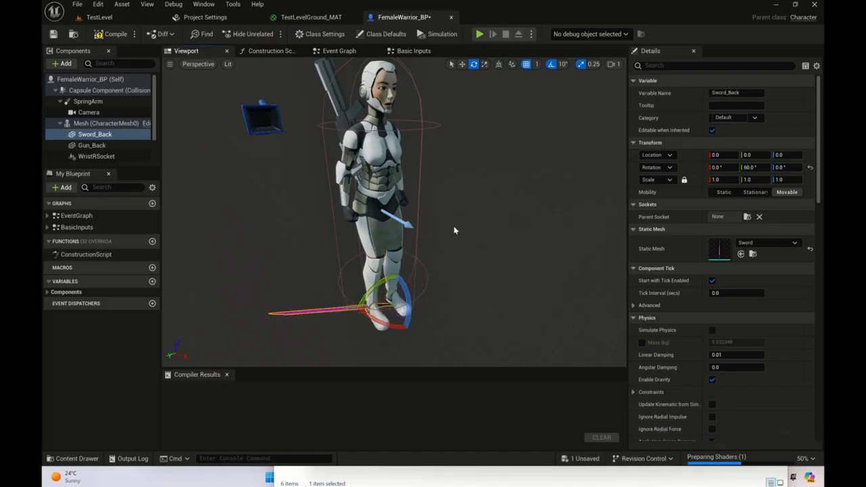
left_click(755, 167)
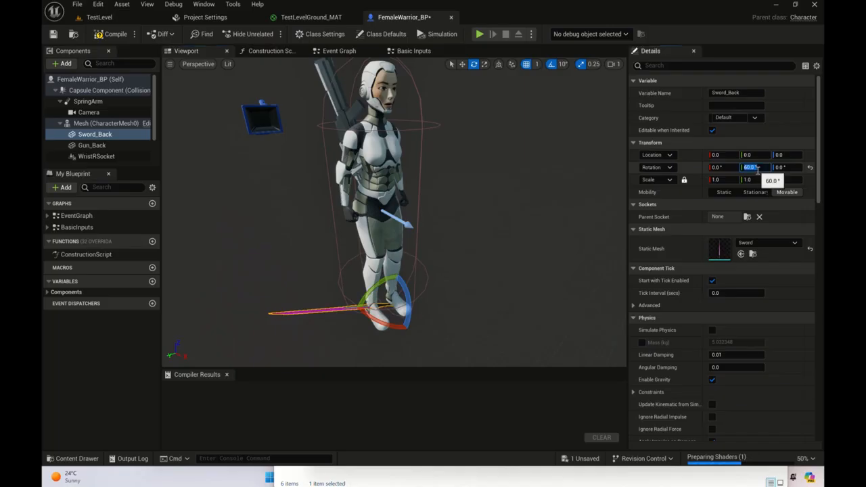
type("180")
key("Return")
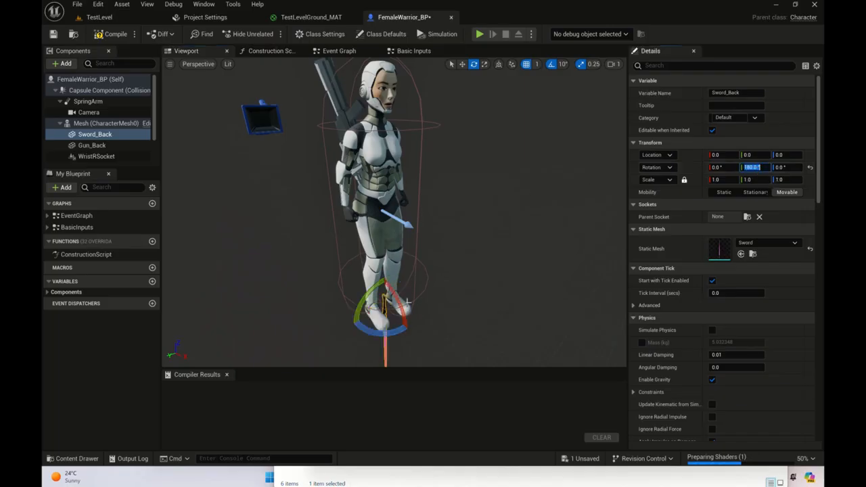
Turn Sword_Back to face the right way by setting its Z rotation to -90°
right_click_drag(446, 302, 439, 269)
key("s")
middle_click_drag(440, 270, 430, 324)
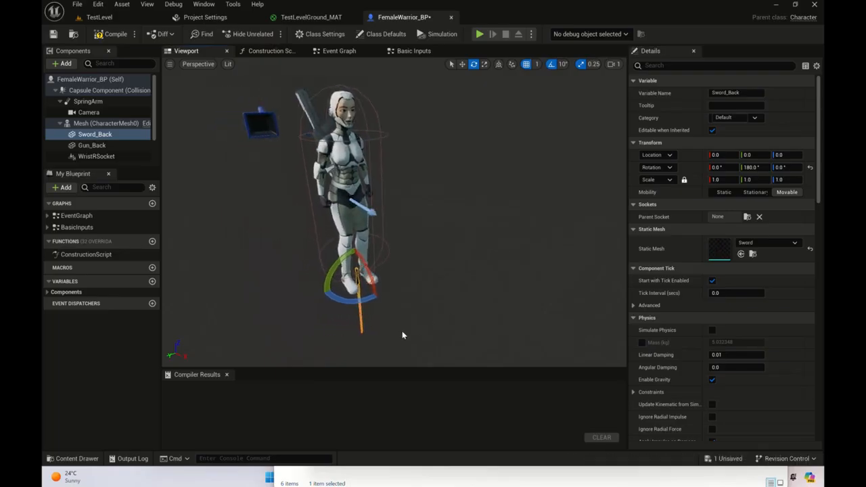
left_click_drag(369, 299, 357, 317)
left_click_drag(370, 287, 371, 286)
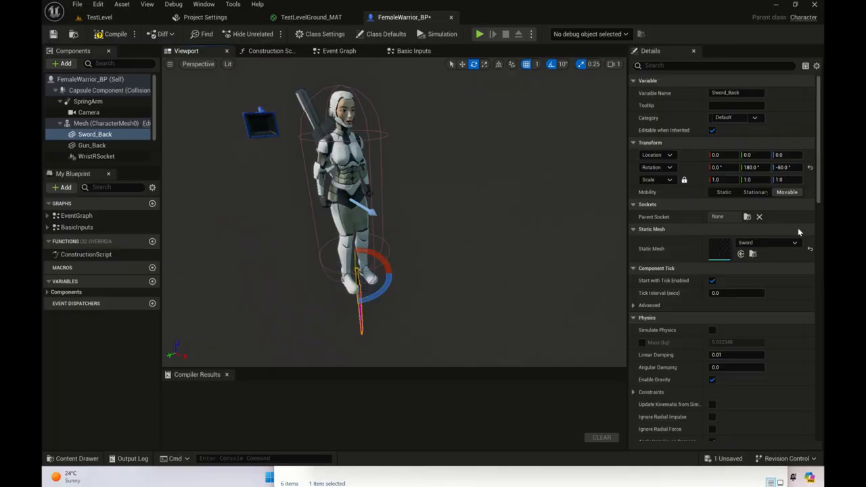
left_click(783, 167)
type("-")
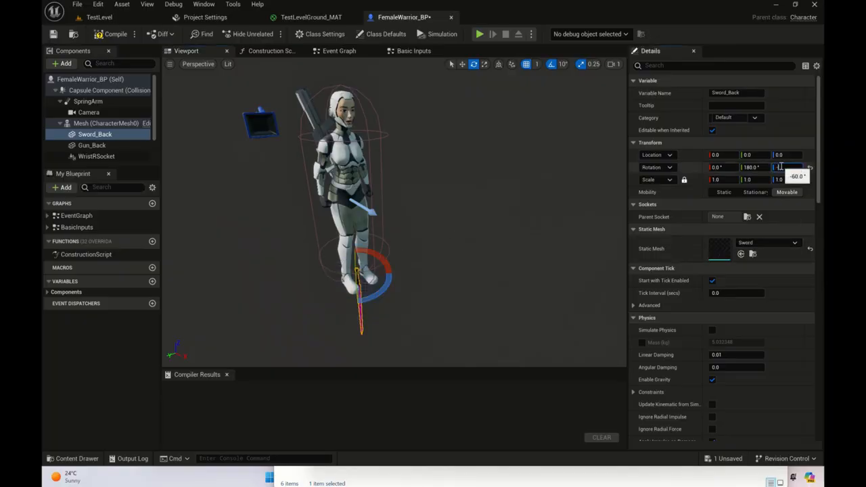
type("90")
key("Return")
type("ww")
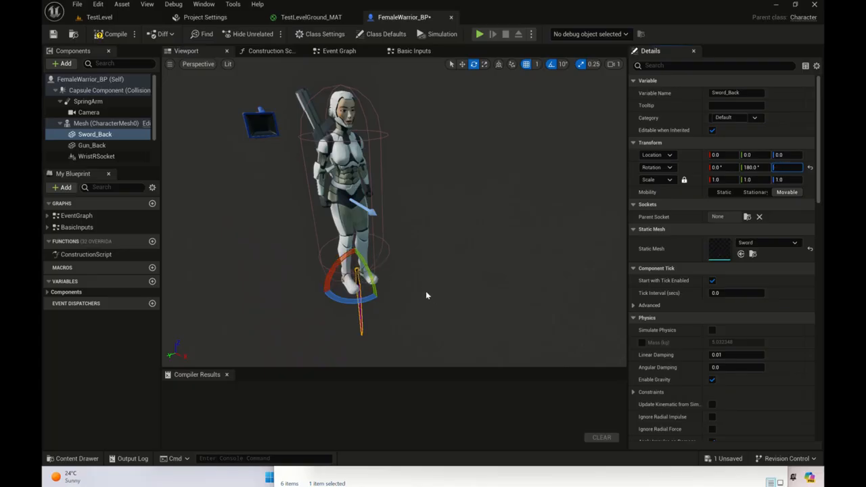
key("Return")
Raise Sword_Back to a Z location of about 318.4 and move it behind the character to a Y location of about -25.9
left_click_drag(427, 296, 427, 261, "alt")
key("w")
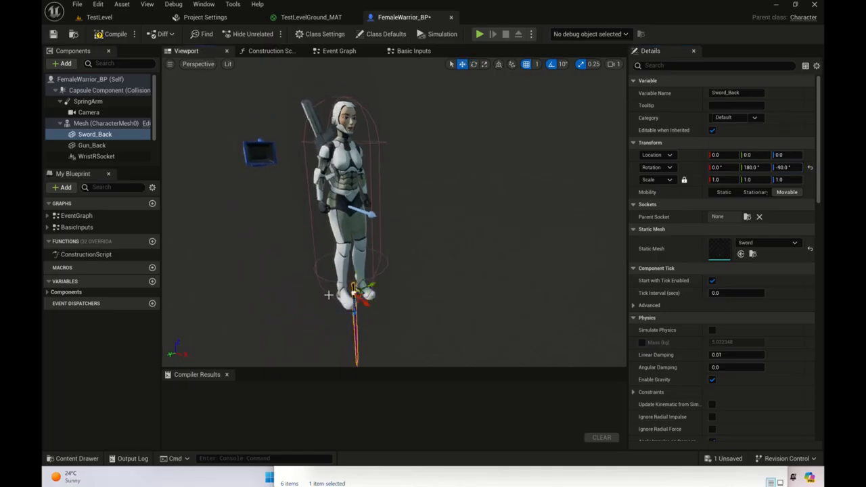
left_click_drag(353, 312, 300, 135)
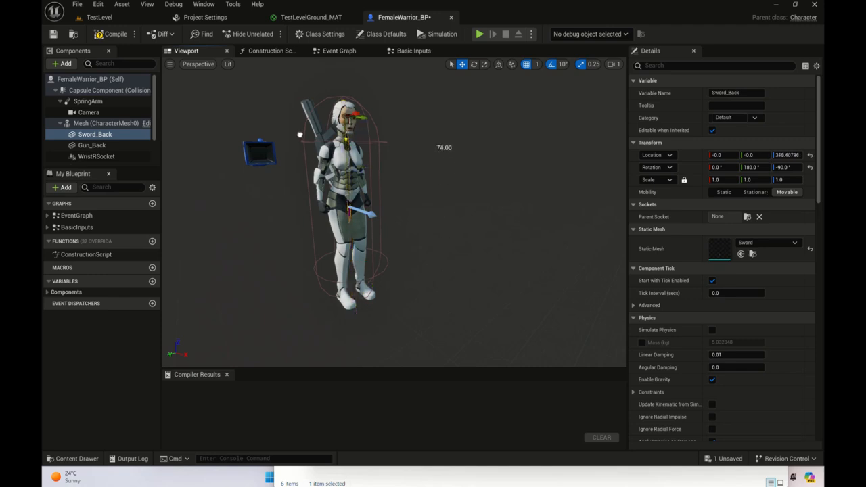
left_click_drag(327, 196, 430, 205, "alt")
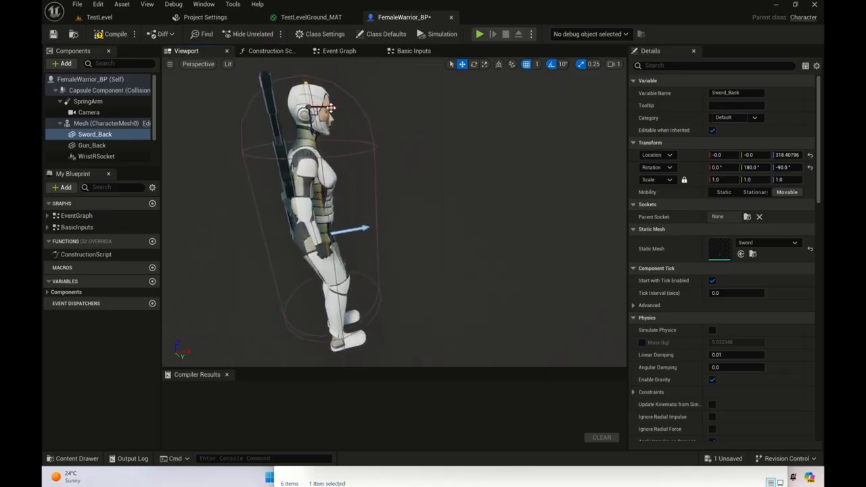
left_click_drag(335, 106, 304, 107)
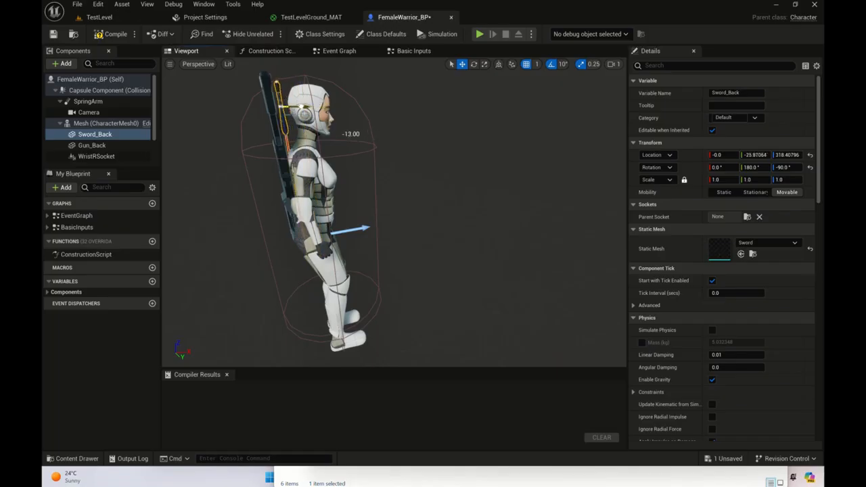
Tilt Sword_Back to an X rotation of 20° and set the rotation snap increment to 5°
mouse_move(344, 195)
left_mouse_down("alt")
mouse_move(423, 200)
mouse_move(409, 213)
mouse_move(414, 233)
mouse_move(345, 193)
left_mouse_up("alt")
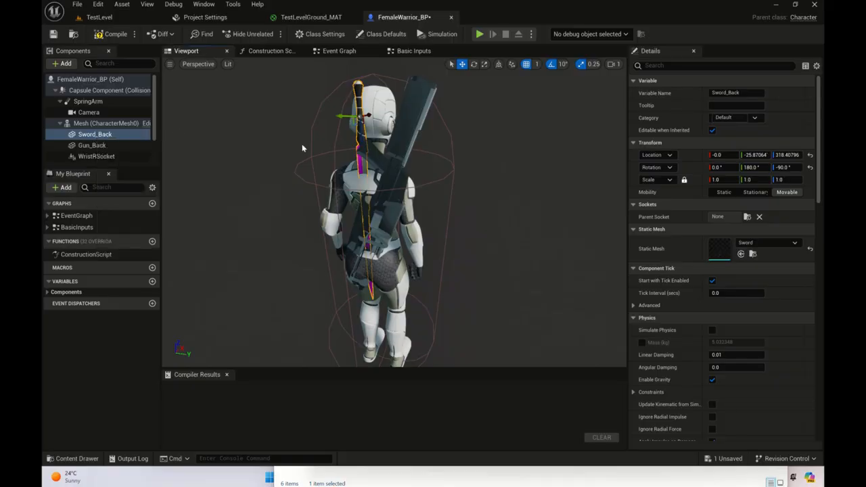
key("e")
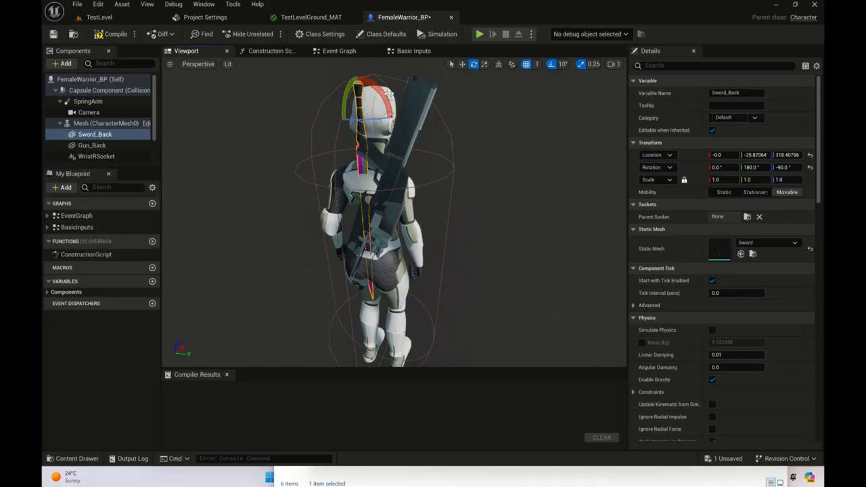
left_click_drag(383, 93, 371, 96)
left_click(563, 64)
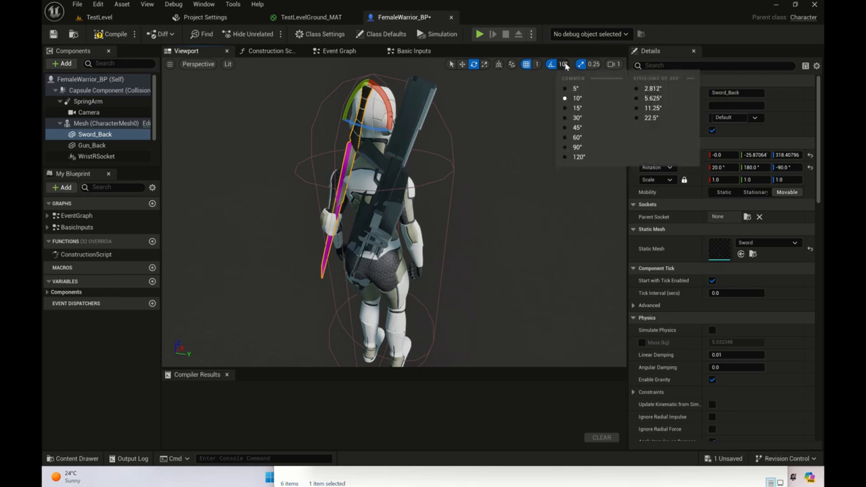
left_click(573, 88)
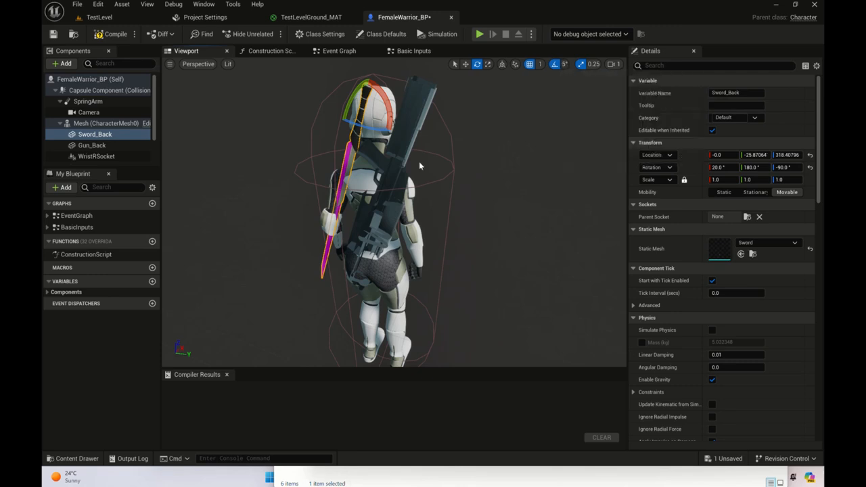
Shift Sword_Back across the back to about X -24.3 and Z 309.6, and tilt it to an X rotation of 30°
key("w")
left_click_drag(335, 111, 516, 170)
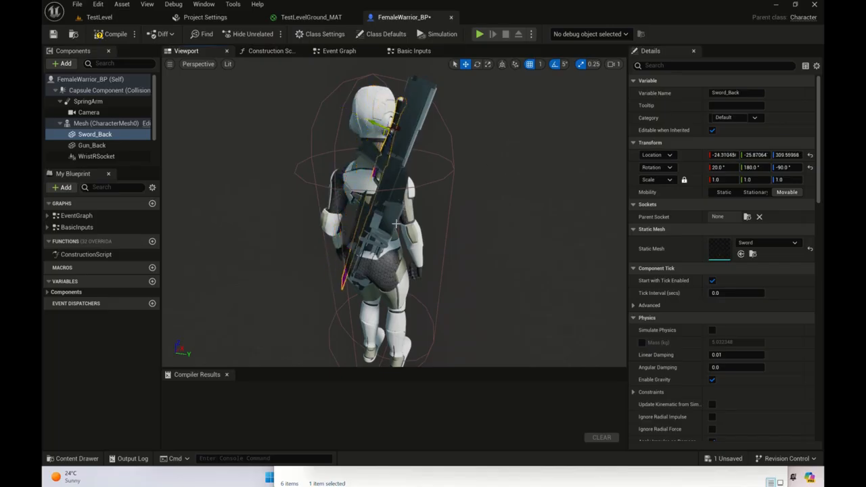
right_click_drag(441, 238, 375, 227)
key("e")
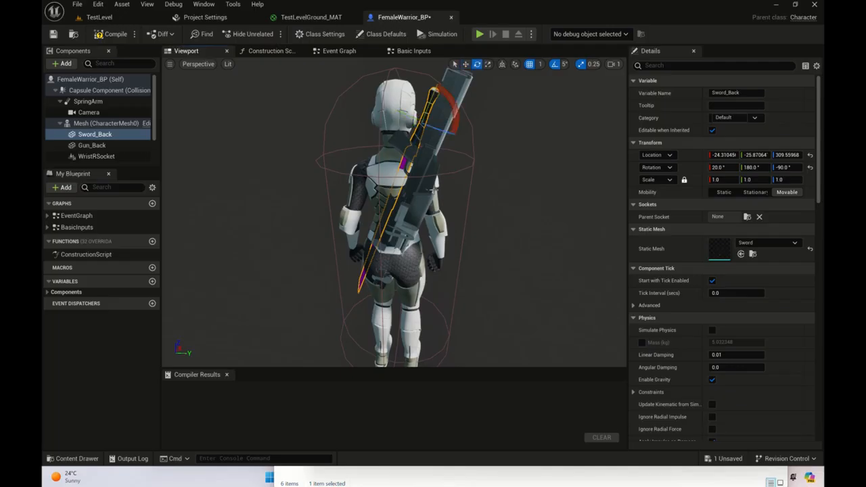
left_click_drag(445, 117, 409, 122)
Slide the tilted Sword_Back to about X -28.2 and Z 300.4, and fine-tune its distance from the character's back
key("w")
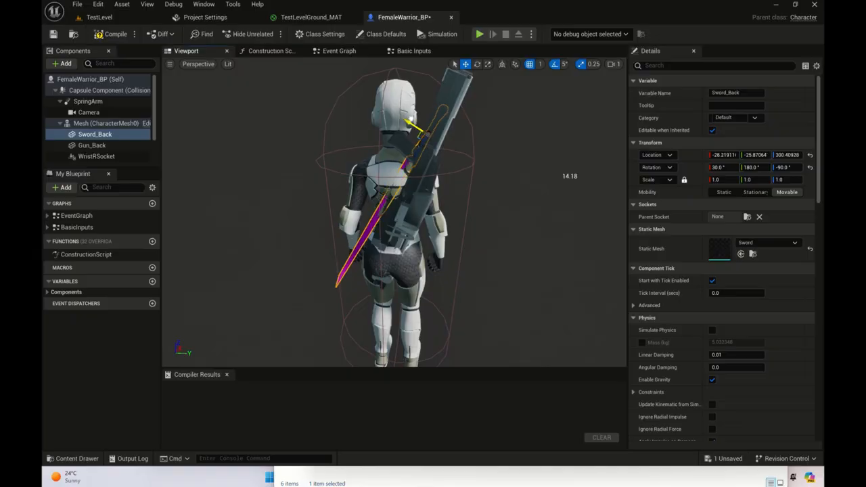
left_click_drag(477, 192, 338, 196, "alt")
left_click_drag(306, 128, 300, 129)
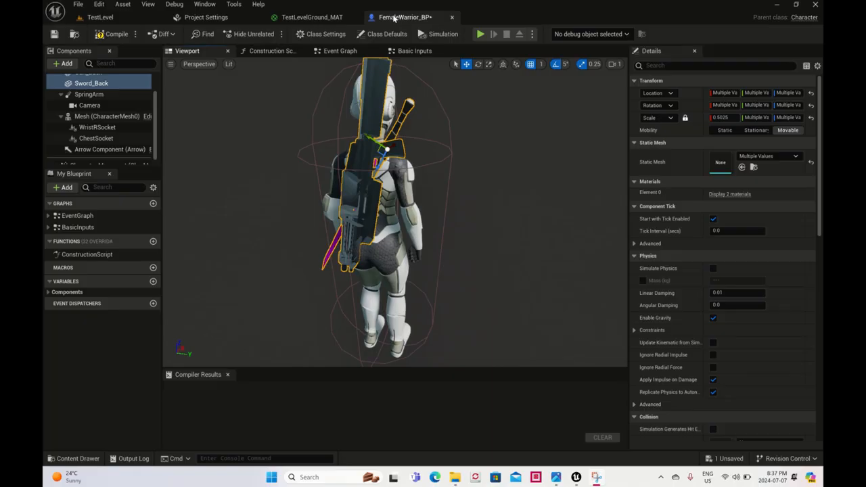
Reparent Gun_Back and Sword_Back together under the ChestSocket component
scroll(73, 141, "up", 1)
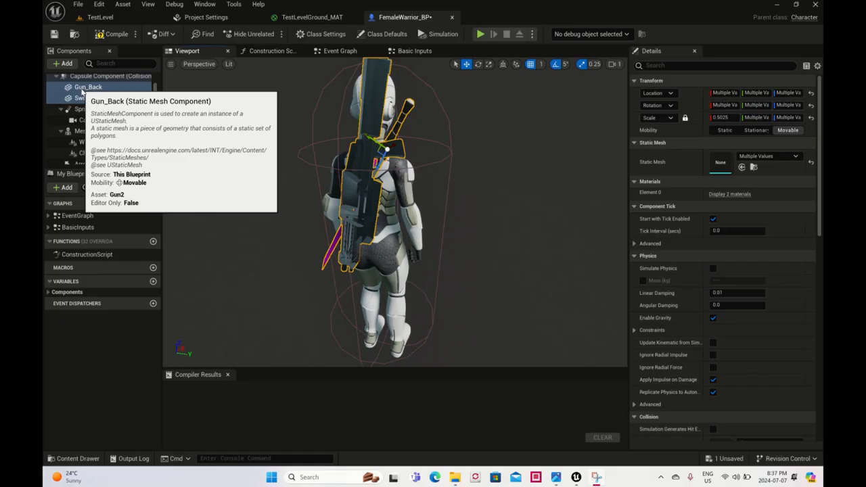
left_click(82, 90)
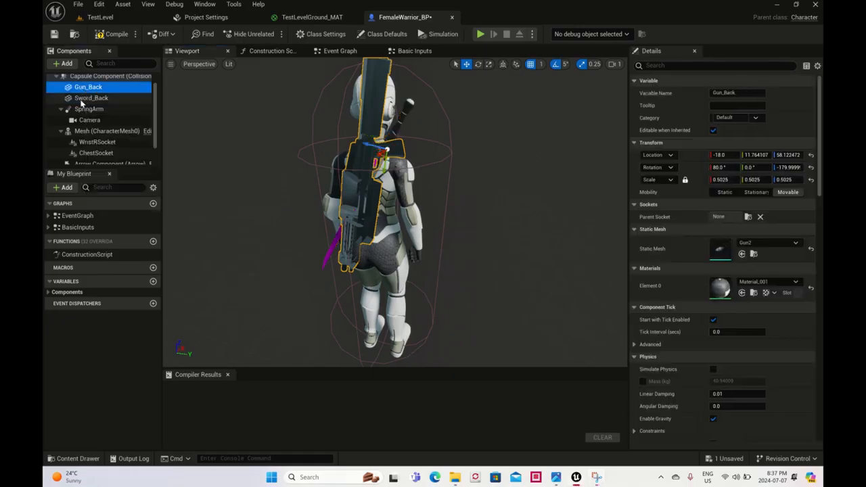
left_click(81, 100, "ctrl")
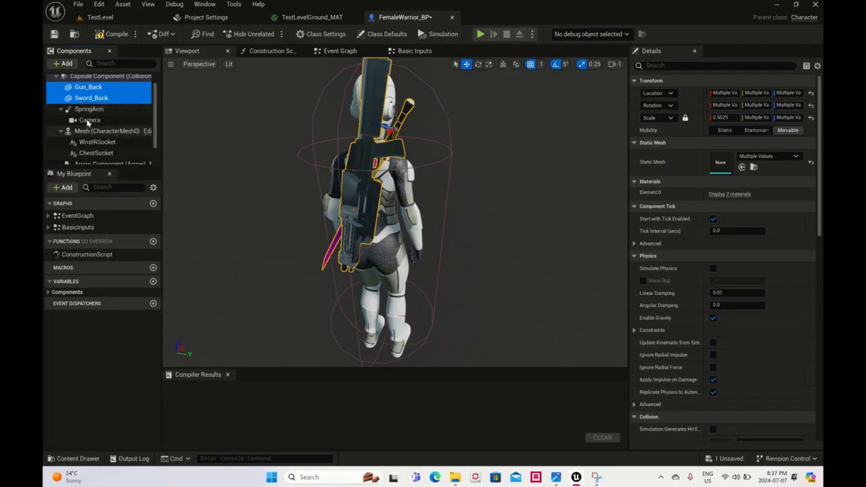
left_click_drag(92, 99, 93, 156)
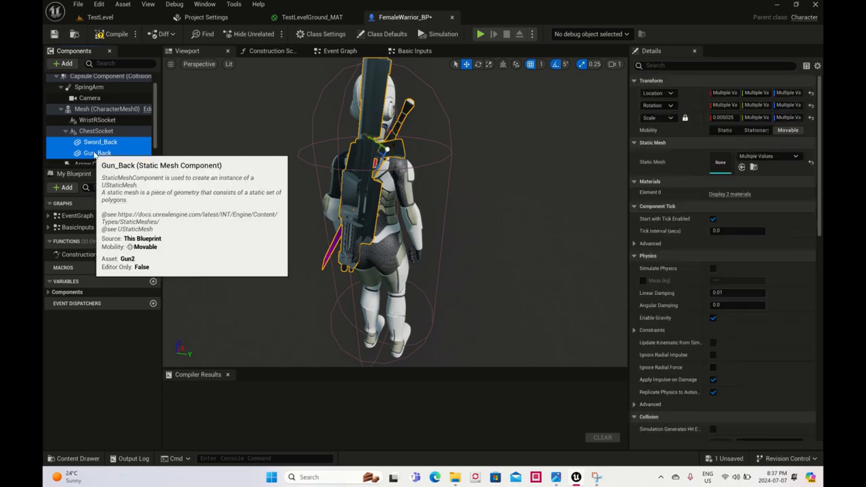
Turn off Pause Anims on the character's Mesh component and compile the blueprint
left_click(88, 110)
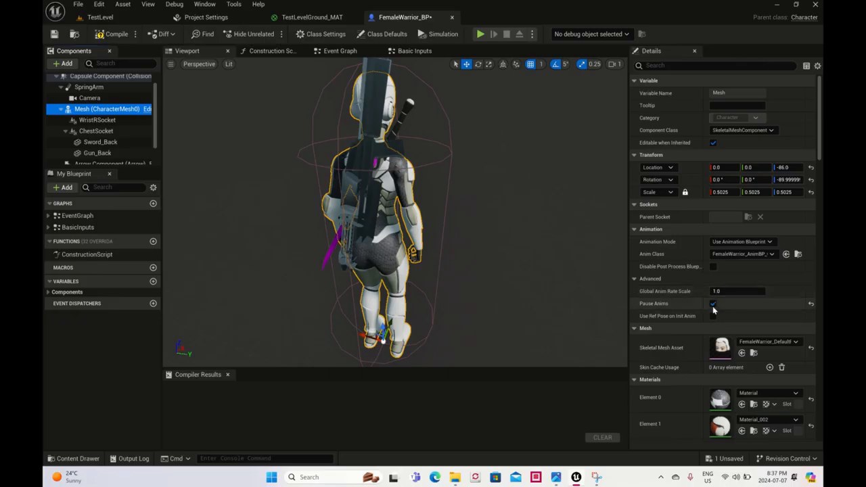
left_click(714, 303)
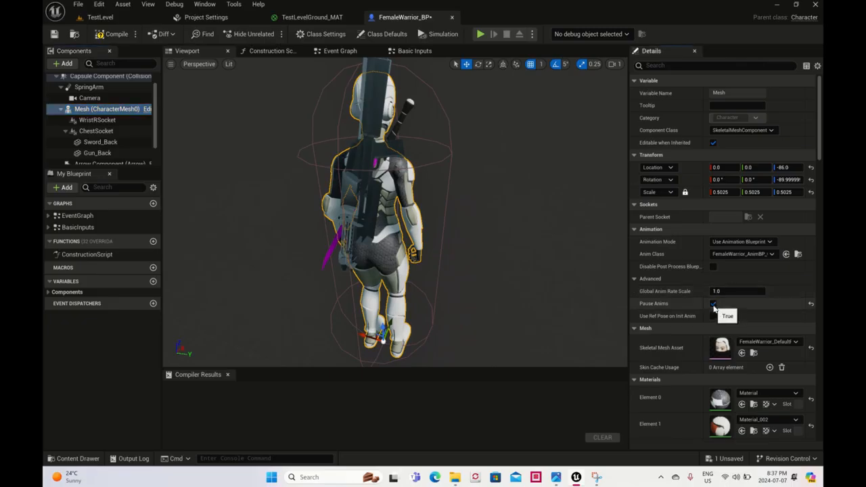
mouse_move(488, 245)
right_mouse_down()
mouse_move(307, 245)
mouse_move(486, 245)
right_mouse_up()
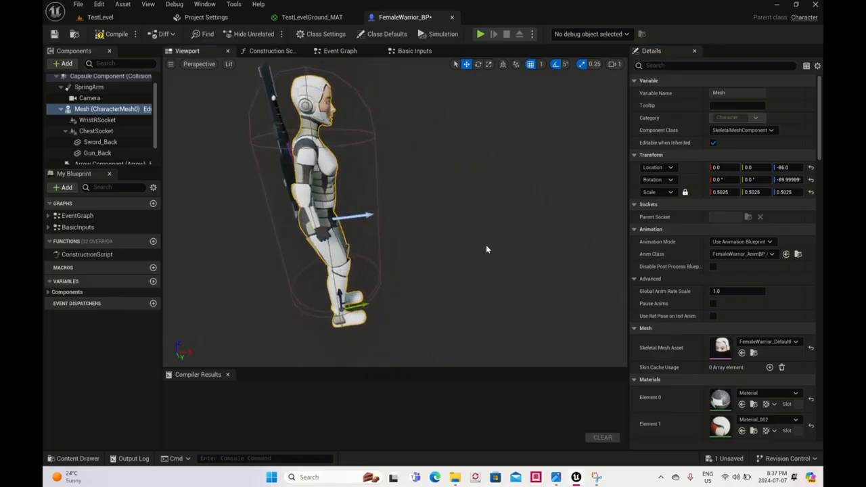
left_click(108, 33)
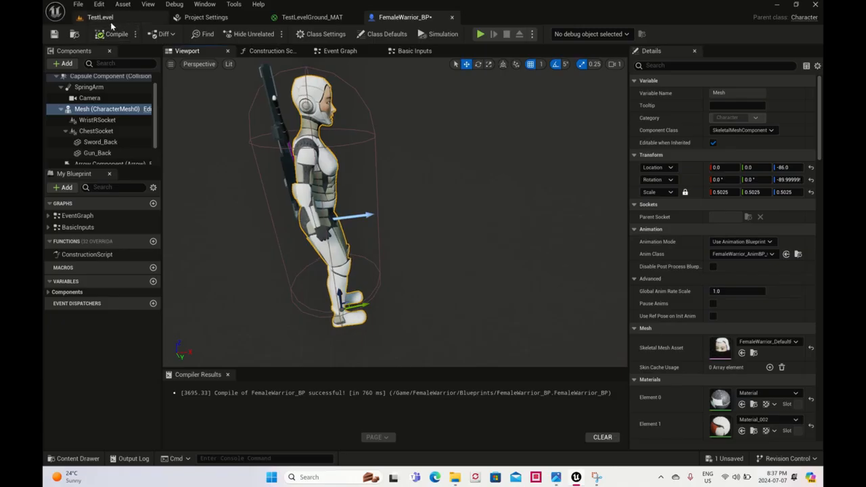
Open the gun's Material_001 from TestLevel's Models_Weapons folder, make it Two Sided and save it
left_click(101, 17)
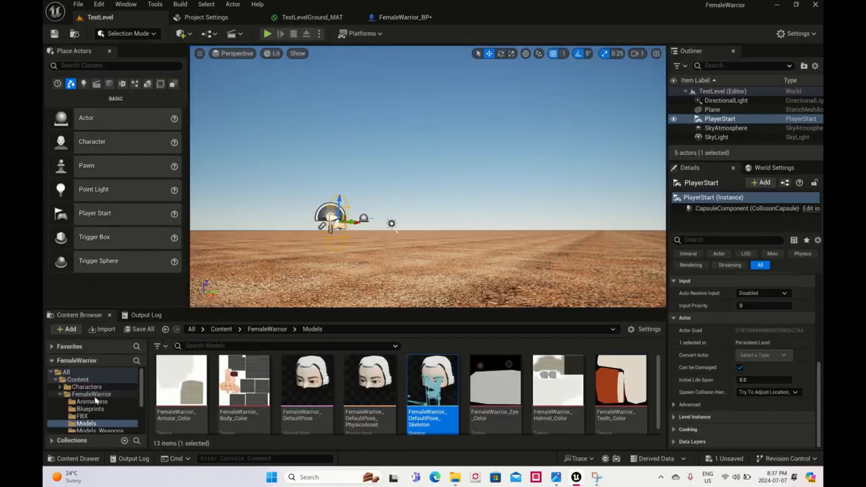
scroll(94, 428, "down", 2)
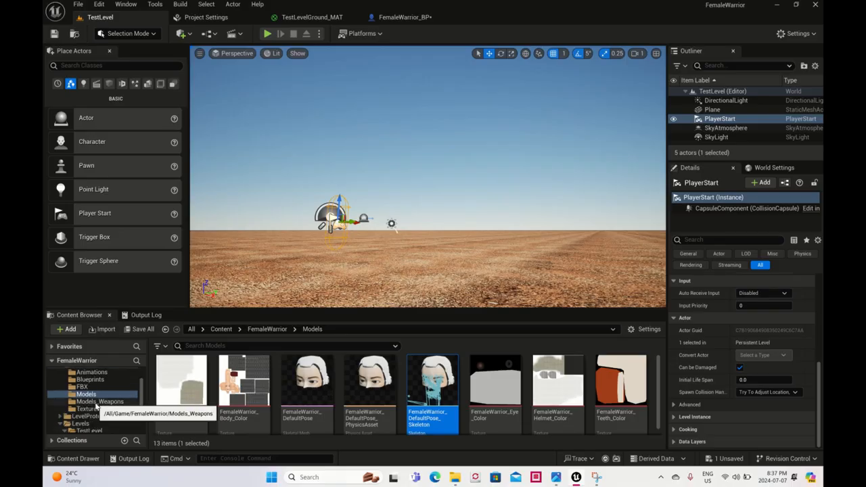
left_click(97, 402)
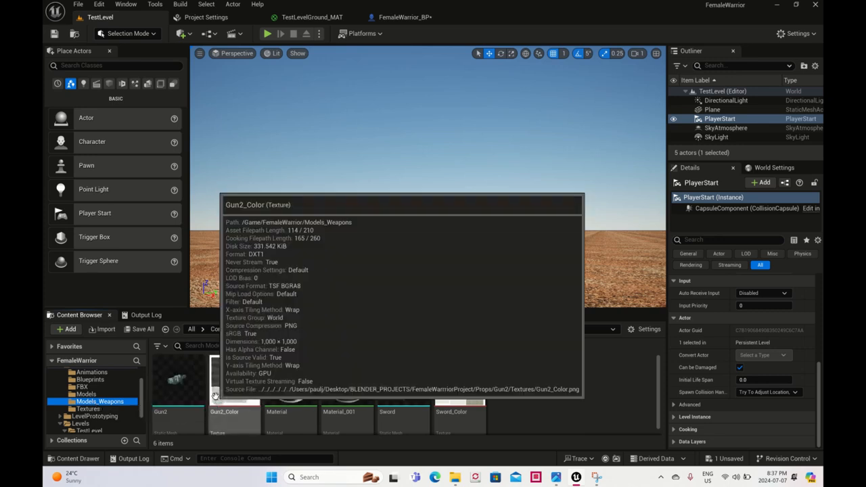
left_click(349, 374)
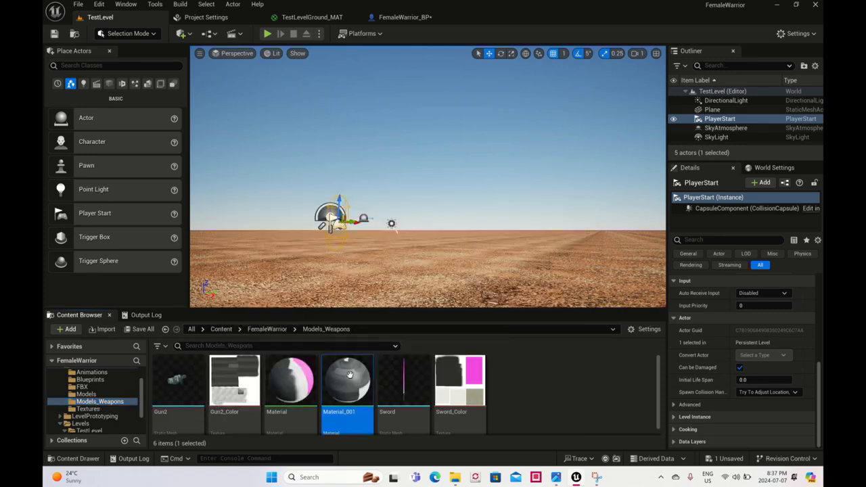
double_click(350, 380)
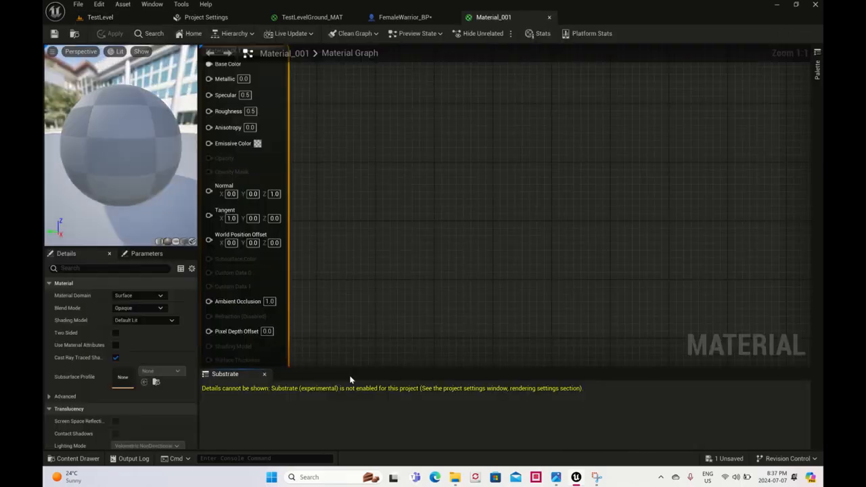
left_click(112, 334)
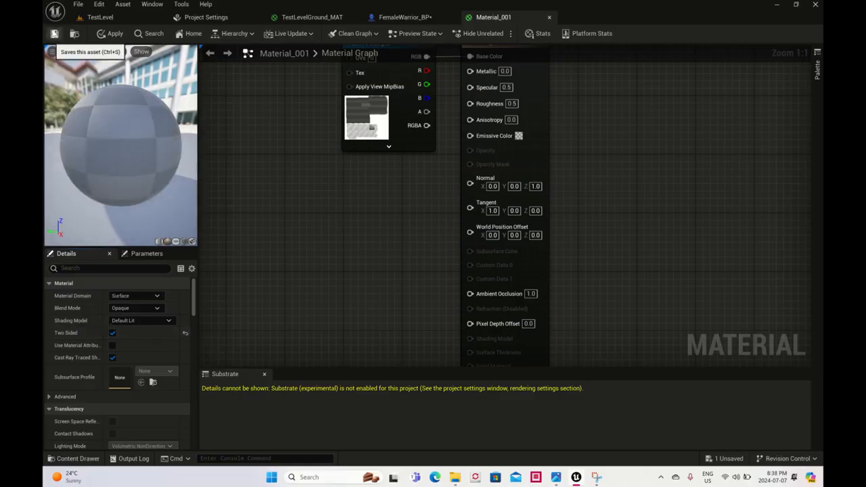
left_click(54, 33)
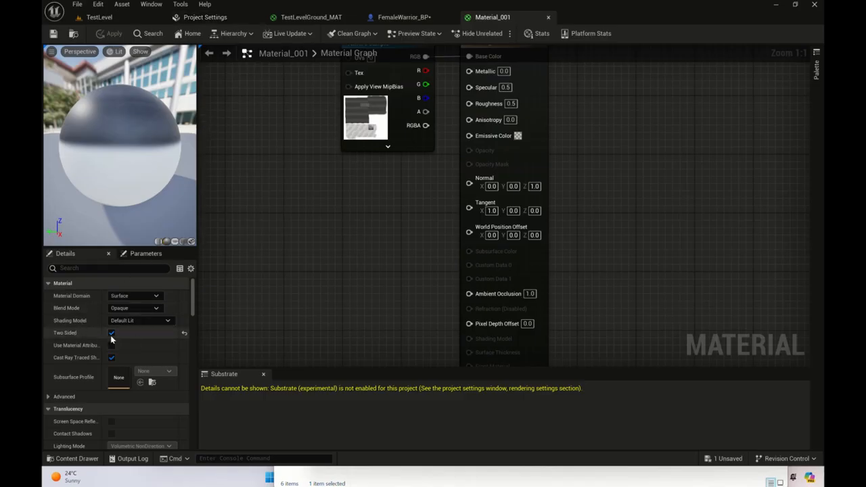
Inspect Gun_Back from behind and from the side in FemaleWarrior_BP, and select the character's Mesh component
left_click(379, 19)
left_click_drag(442, 225, 561, 260, "alt")
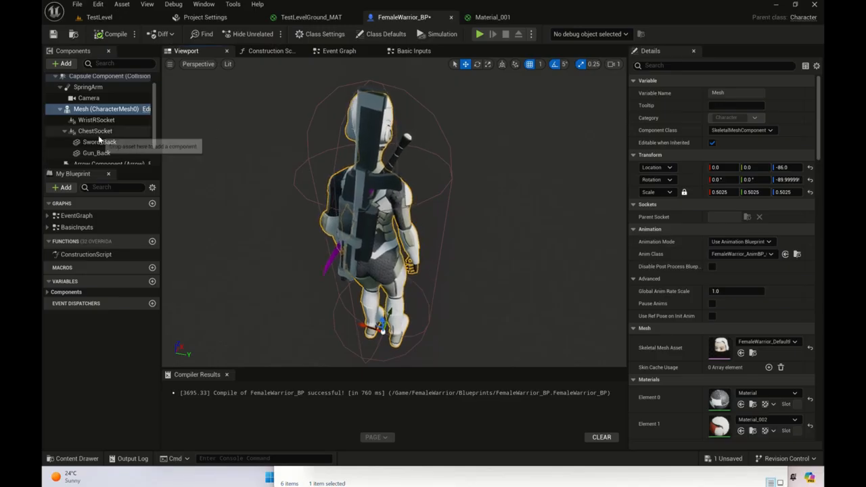
left_click(101, 154)
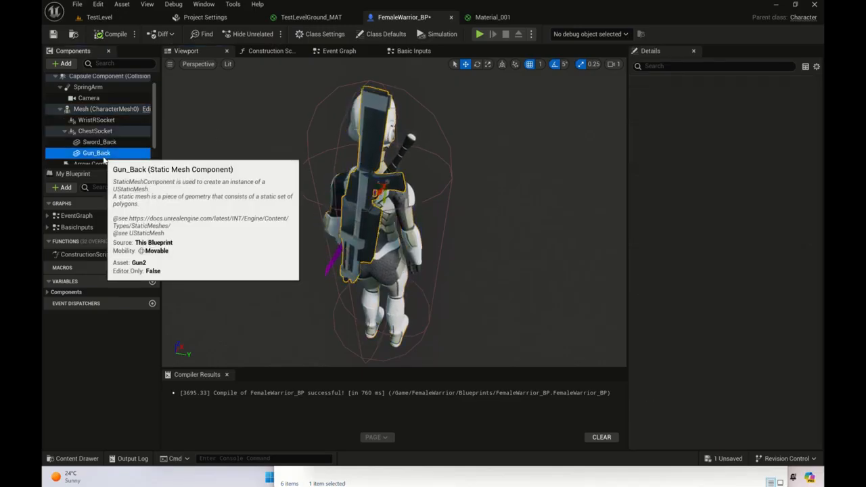
right_click_drag(433, 216, 372, 196)
right_click_drag(582, 265, 474, 255)
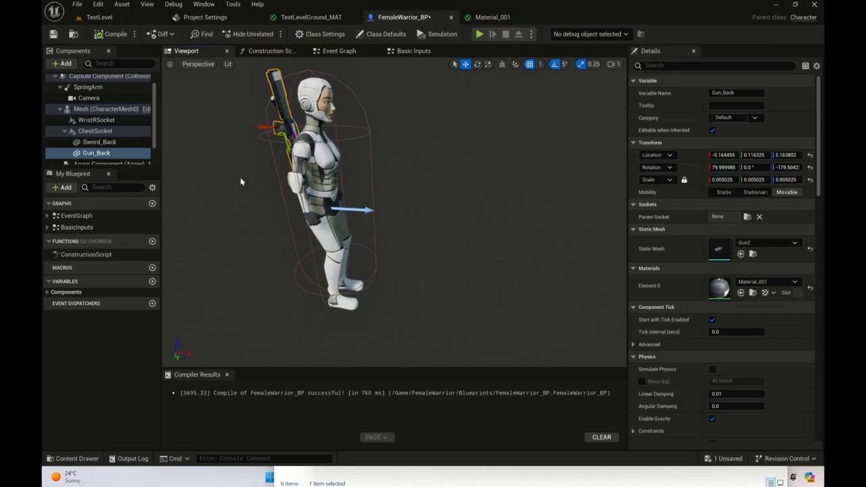
left_click(108, 75)
left_click(92, 108)
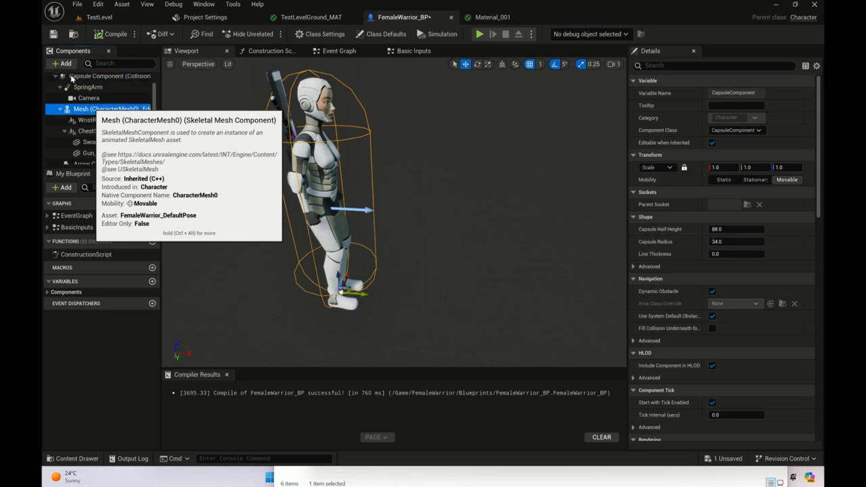
Add a static mesh component under the character's Mesh and name it Gun_Hand
left_click(67, 64)
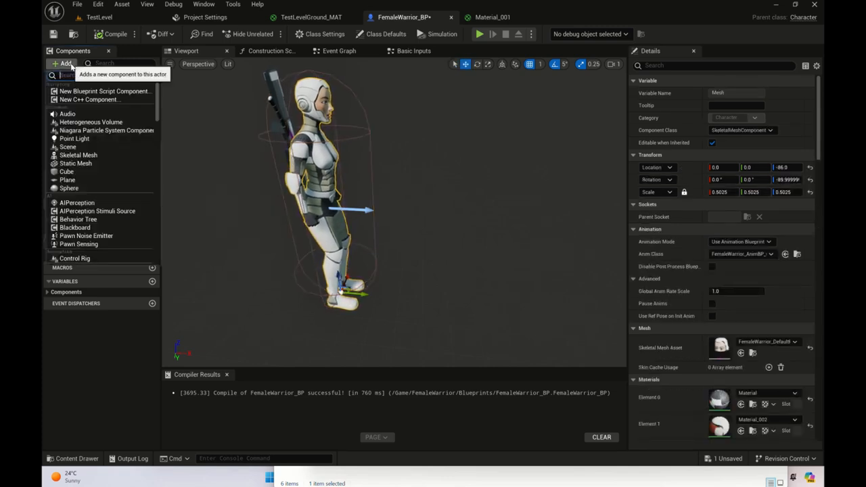
left_click(86, 163)
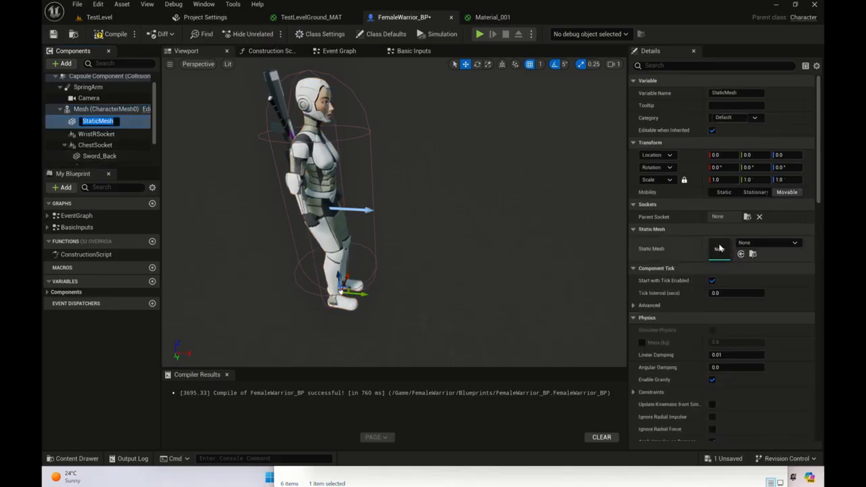
key("Return")
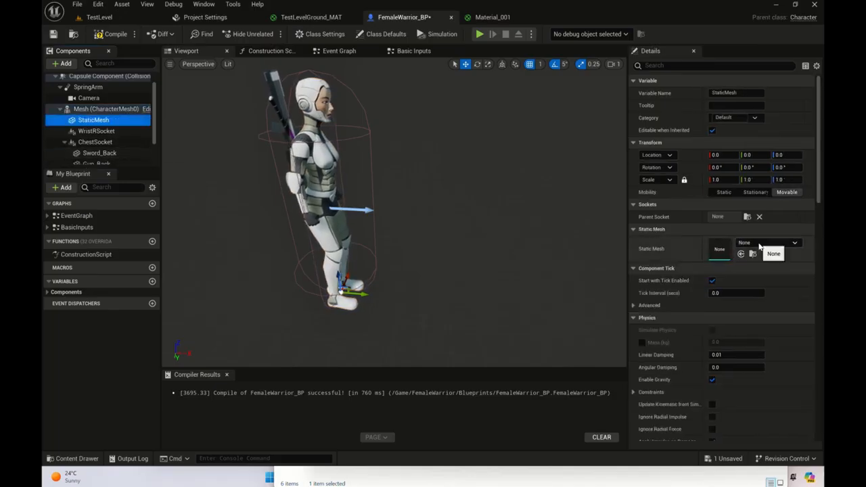
right_click(98, 123)
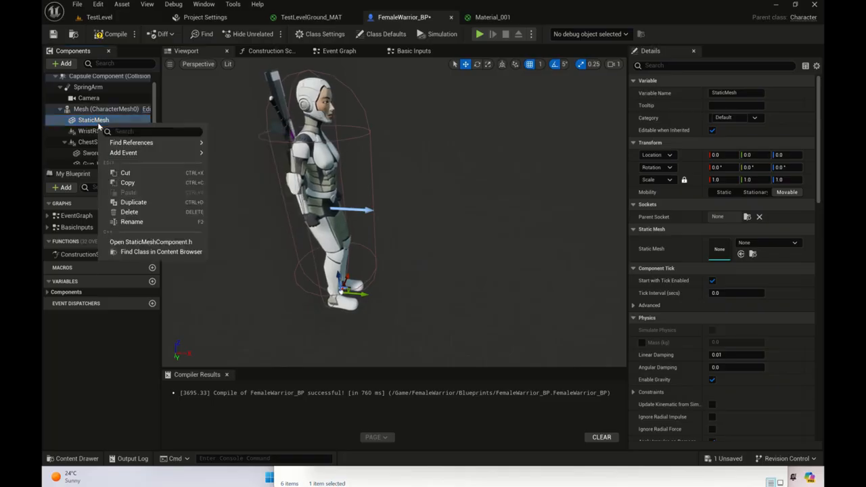
left_click(138, 223)
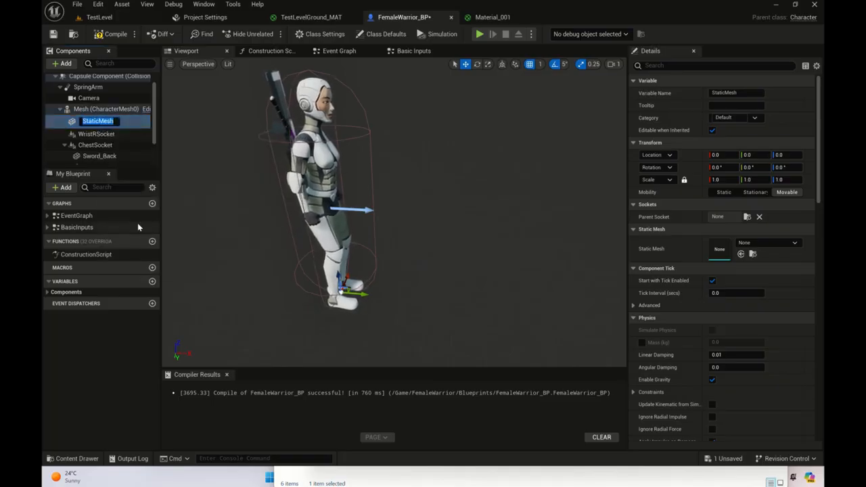
type("Gun_Hand")
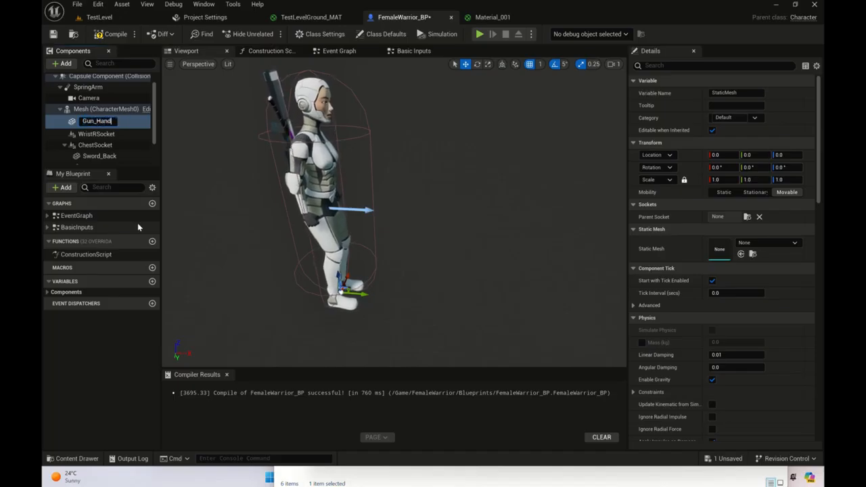
key("Return")
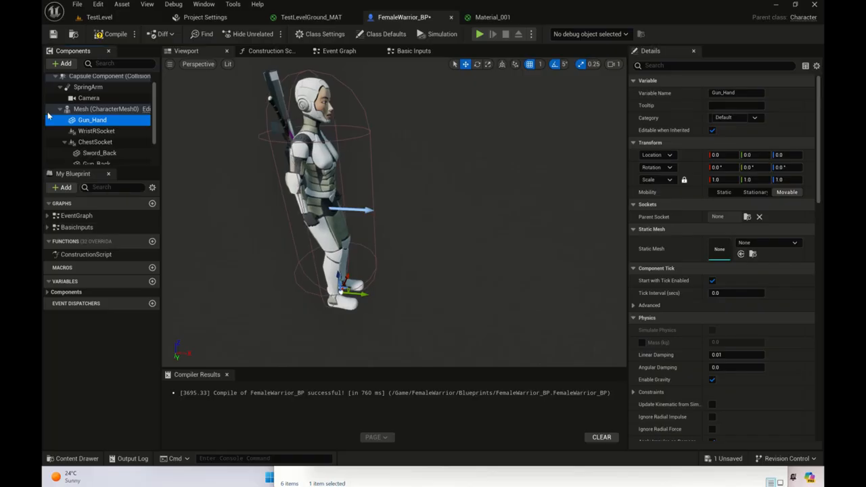
Assign the Gun2 static mesh to the Gun_Hand component
left_click(778, 243)
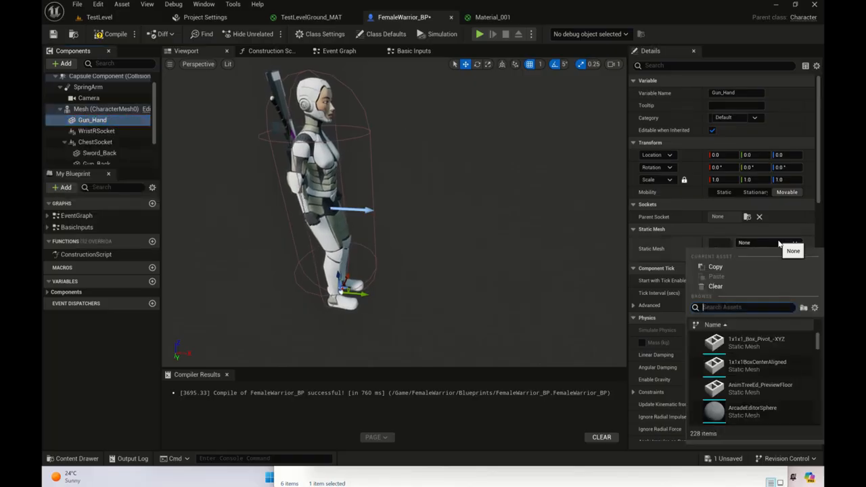
type("gun")
left_click(745, 345)
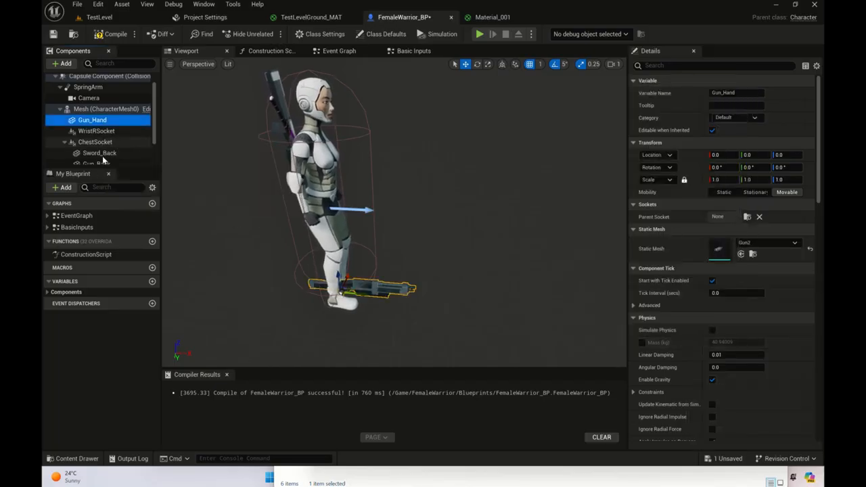
Add another static mesh component and name it Sword_Hand
left_click(68, 63)
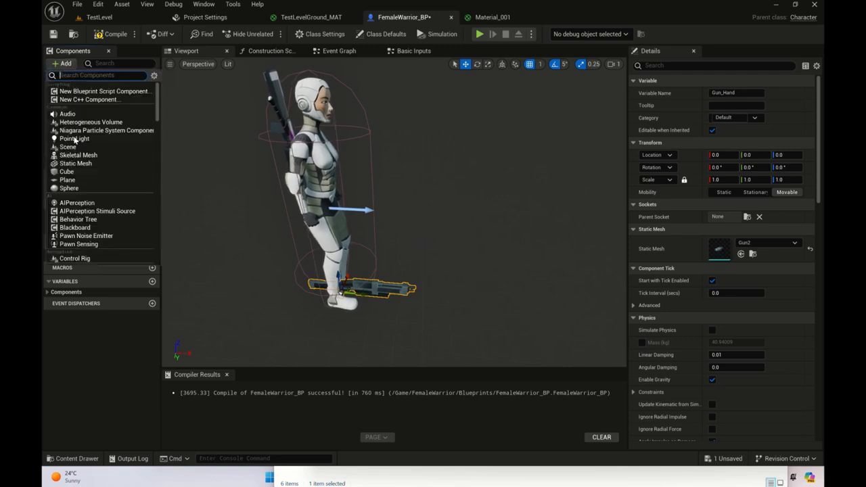
left_click(76, 165)
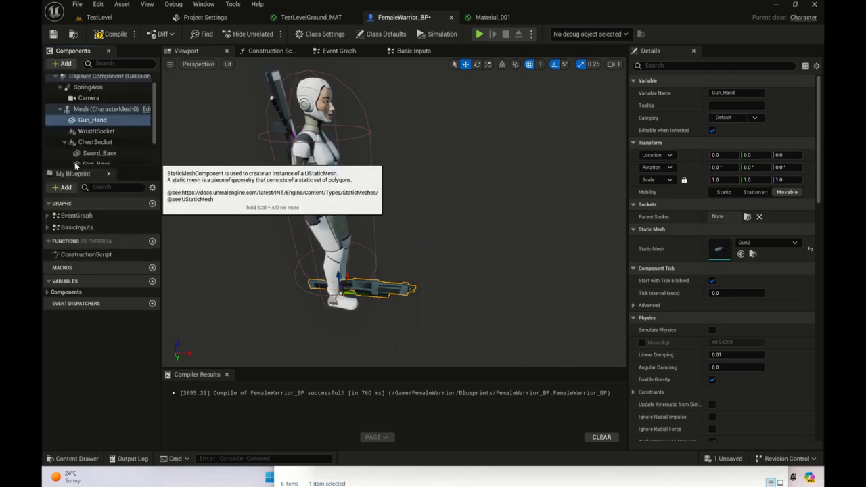
type("Sowrd")
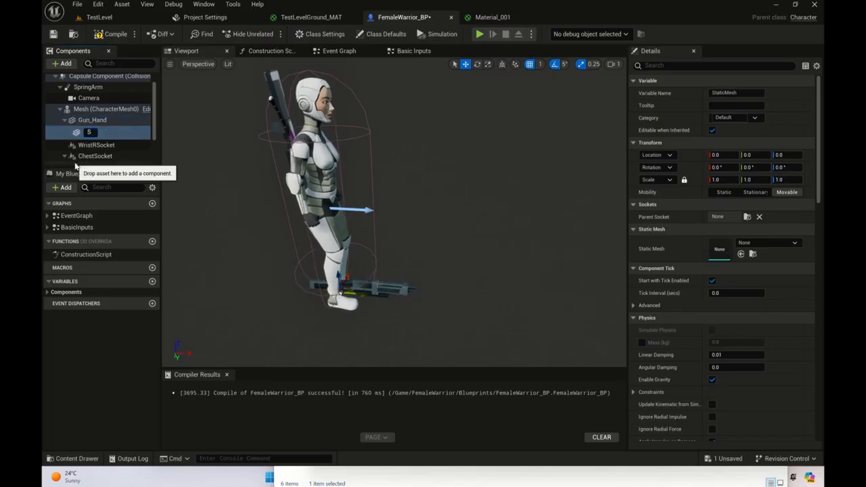
key("BackSpace")
key("BackSpace")
key("BackSpace")
key("BackSpace")
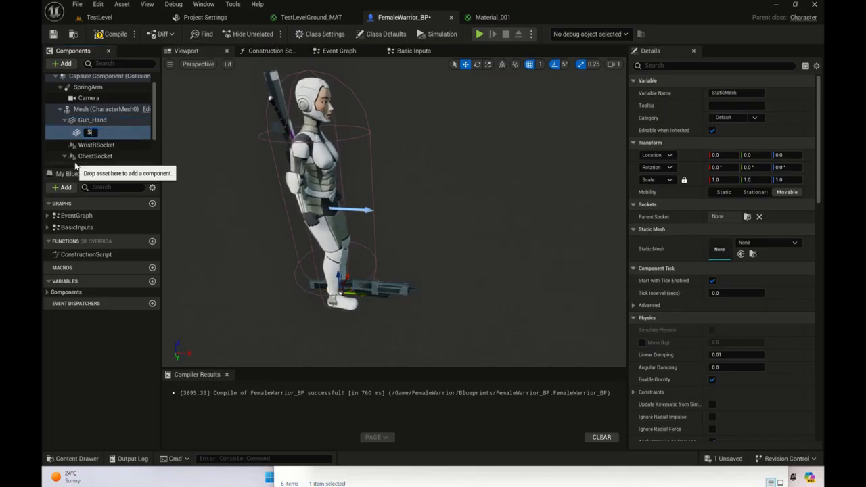
type("word_Han")
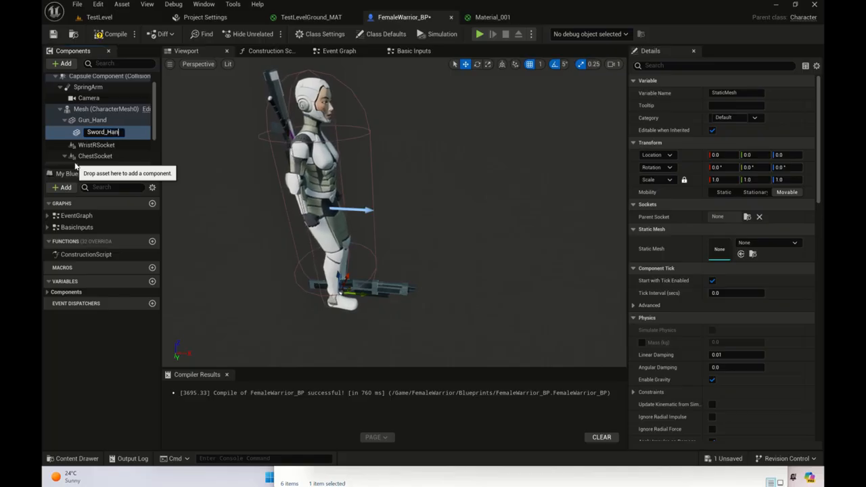
type("d")
key("Return")
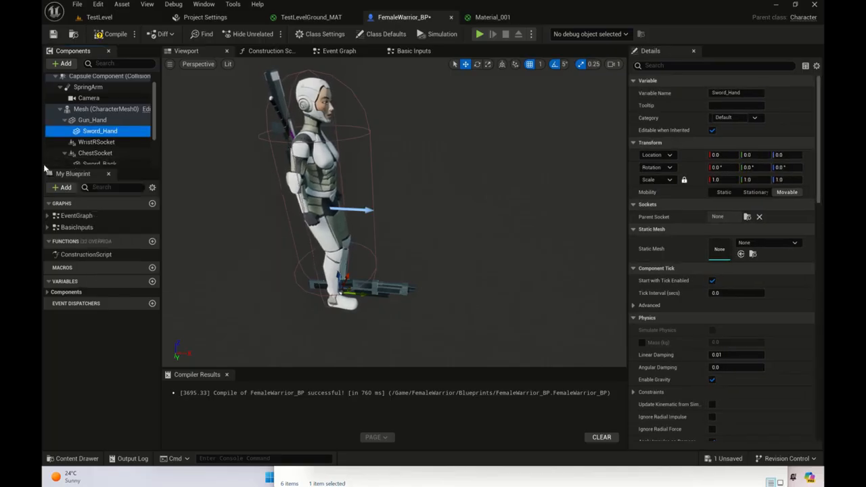
Reparent Sword_Hand directly under the character's Mesh and assign the Sword static mesh to it
left_click_drag(103, 134, 103, 128)
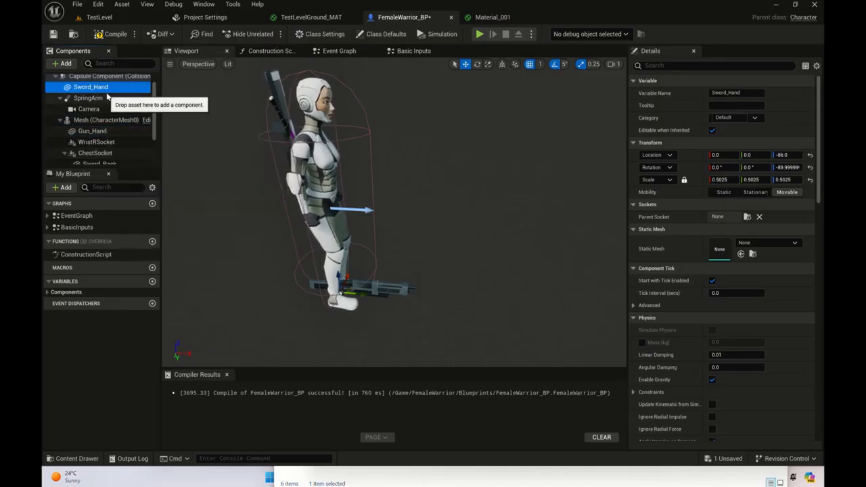
left_click_drag(102, 88, 102, 120)
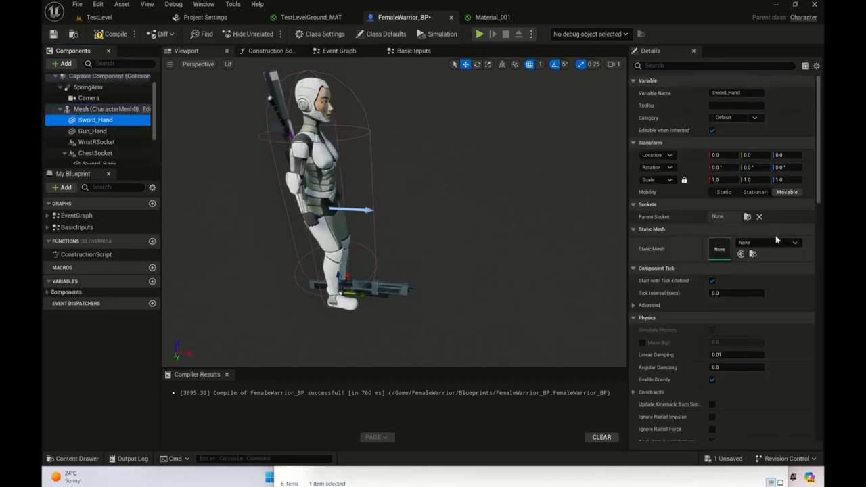
left_click(777, 243)
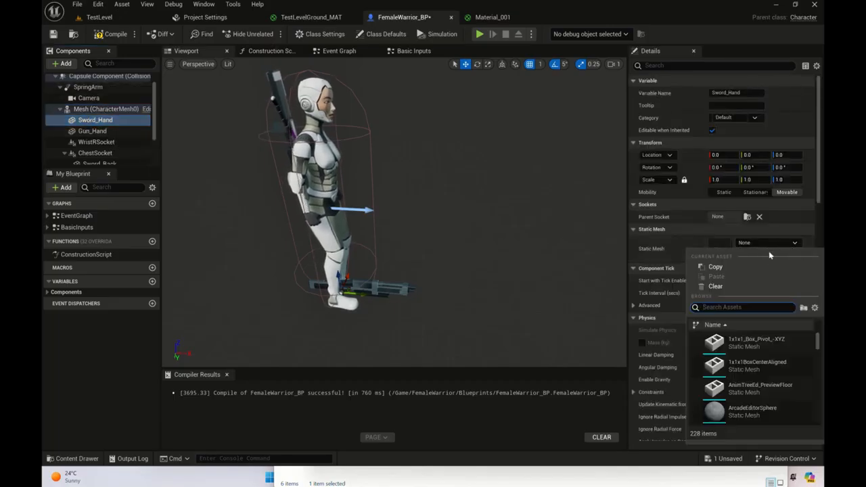
mouse_move(772, 337)
type("swo")
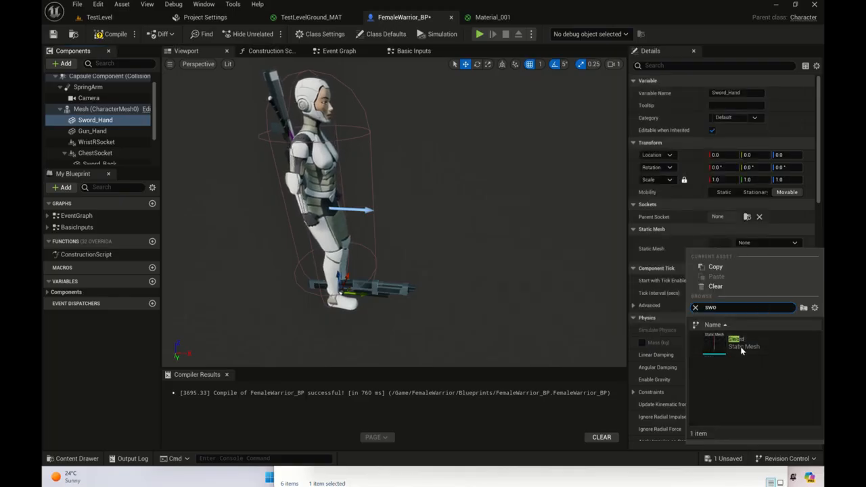
left_click(741, 347)
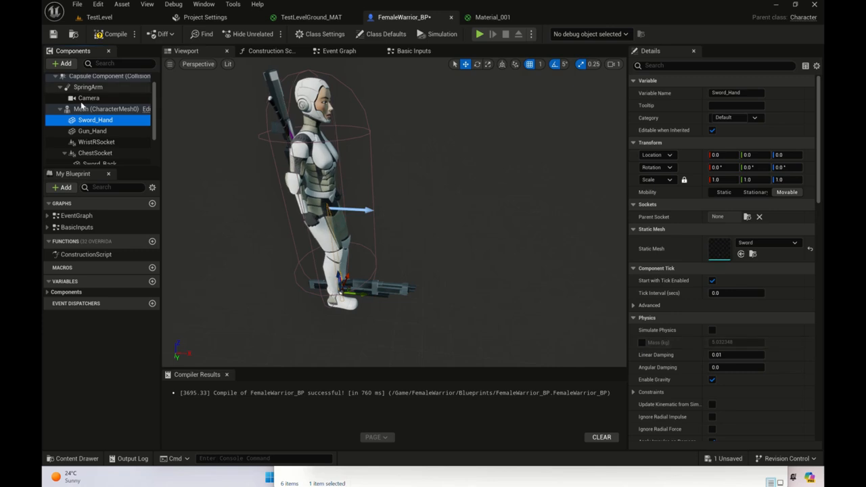
Move Sword_Hand in front of the character to about Y 62, Z 99.5 and rotate it about 85° around X so the blade points forward
left_click(94, 109)
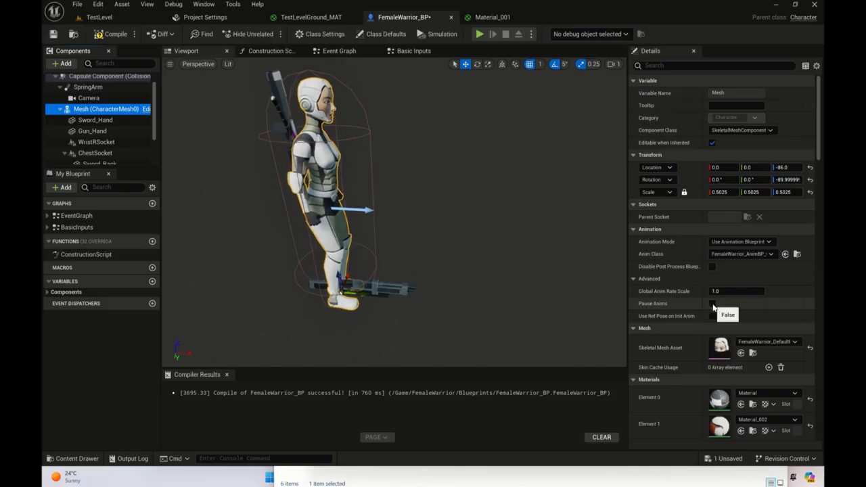
left_click(95, 119)
scroll(406, 295, "up", 3)
right_click_drag(406, 296, 406, 290)
left_click_drag(432, 278, 432, 277, "alt")
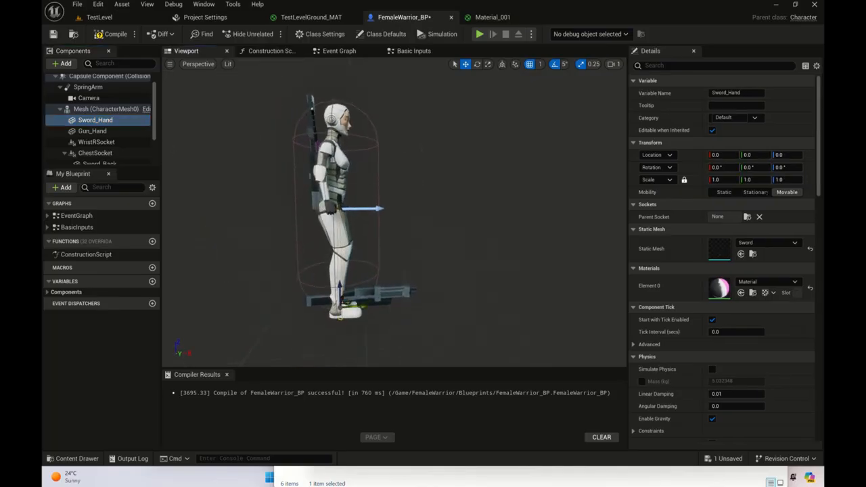
left_click_drag(355, 308, 373, 217)
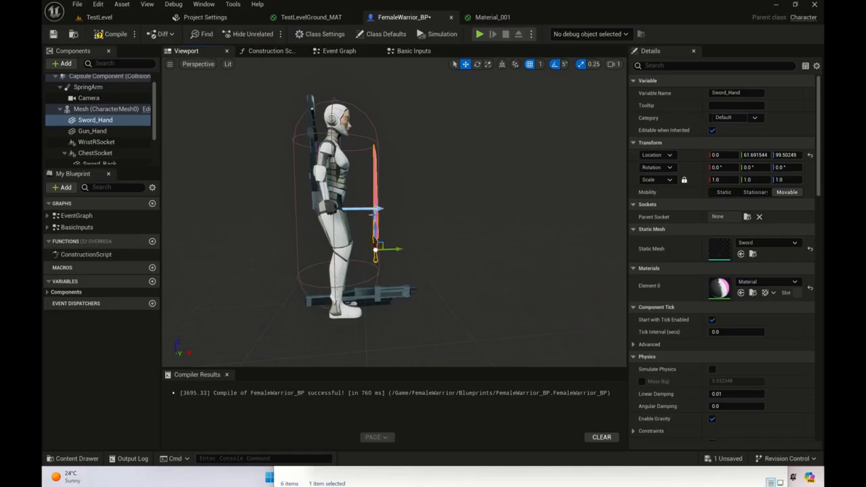
key("e")
left_click_drag(363, 229, 257, 271)
key("w")
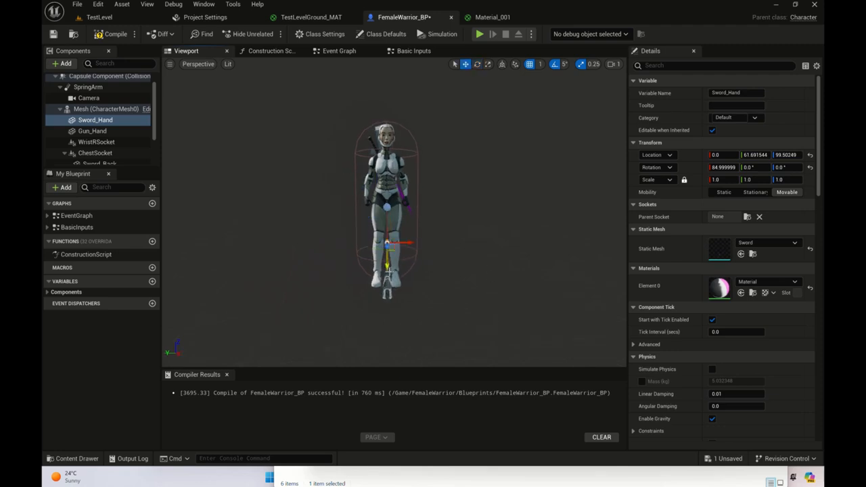
Move Sword_Hand to the character's right hand, at about X -38, Y 3, Z 172
left_click_drag(393, 271, 452, 272, "alt")
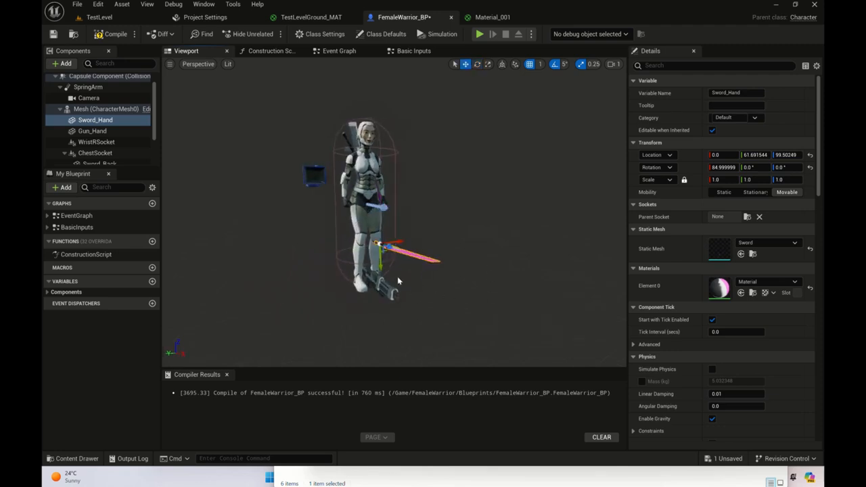
left_click_drag(380, 264, 486, 197)
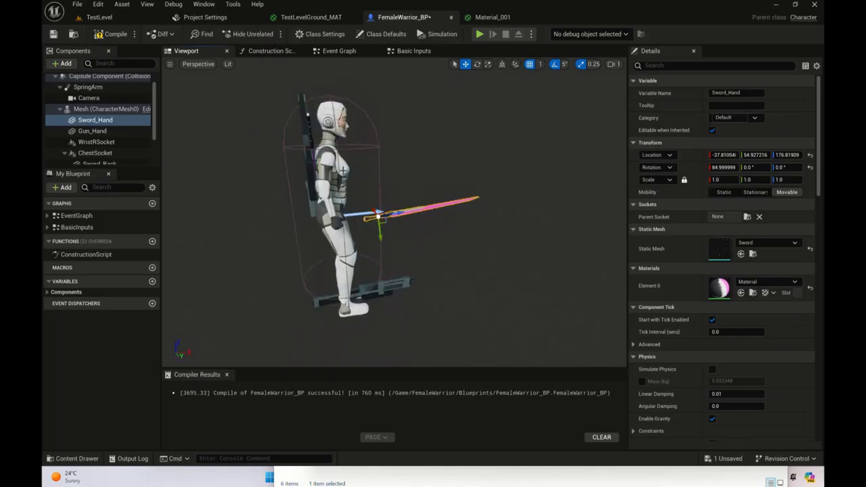
left_click_drag(399, 215, 346, 225)
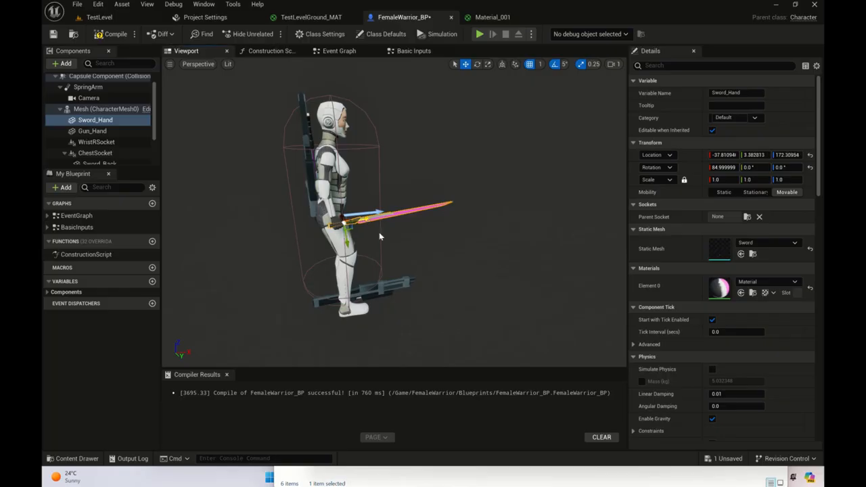
Rotate Sword_Hand to about -20° around Z so the blade angles across the front of the character
left_click_drag(464, 257, 437, 279, "alt")
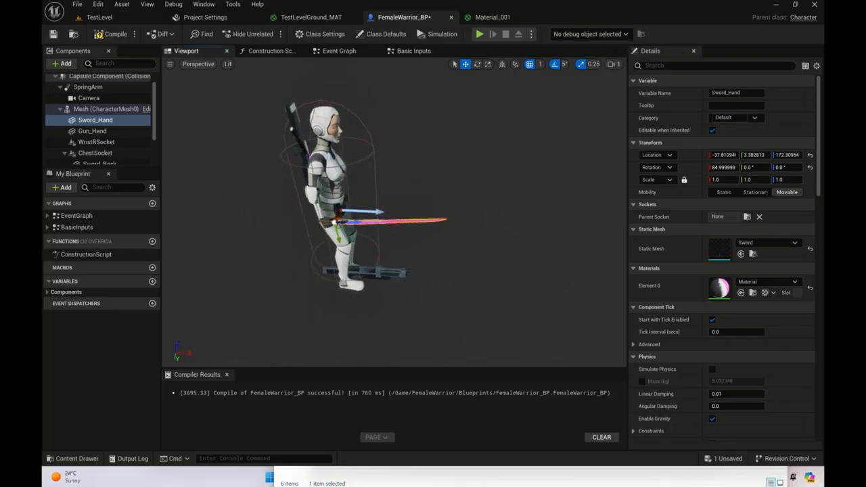
left_click_drag(474, 204, 399, 215, "alt")
scroll(435, 220, "up", 8)
scroll(435, 225, "down", 8)
key("e")
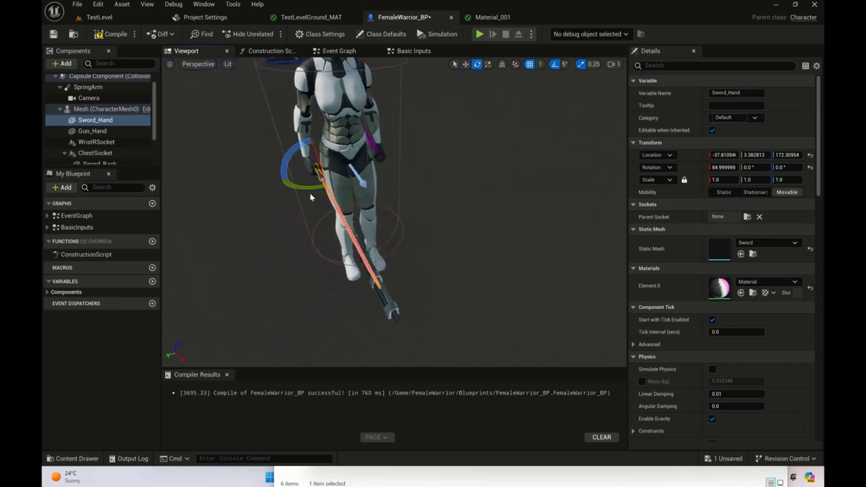
mouse_move(297, 187)
left_mouse_down()
mouse_move(313, 216)
mouse_move(302, 201)
left_mouse_up()
key("w")
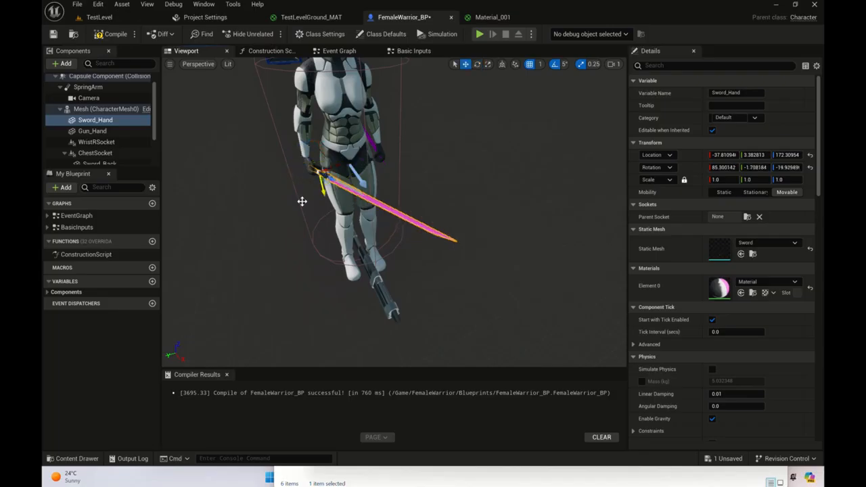
Fine-tune Sword_Hand's position so the grip sits in the right hand, at about X -39, Y -0.5, Z 174
right_click_drag(320, 269, 430, 226)
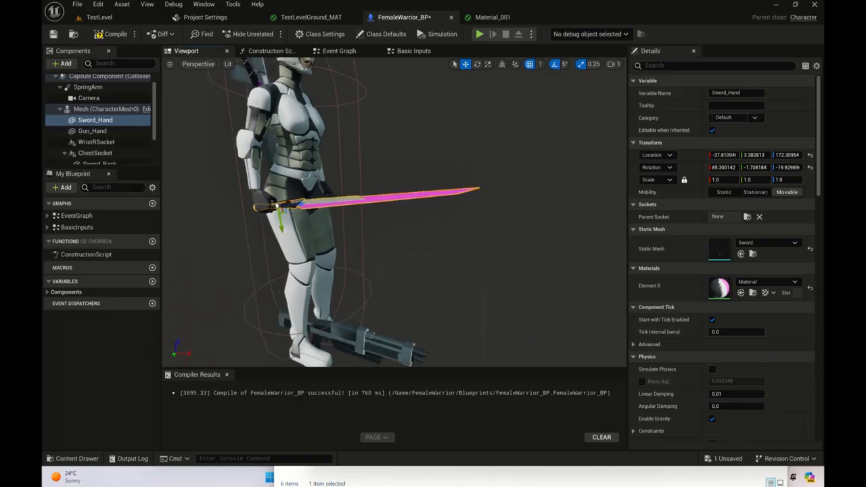
left_click_drag(301, 205, 296, 202)
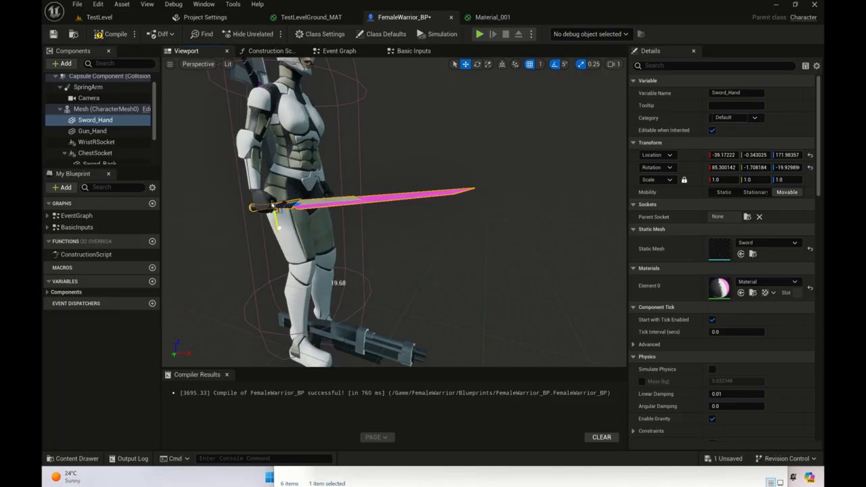
left_click_drag(278, 228, 277, 224)
left_click_drag(333, 244, 353, 248, "alt")
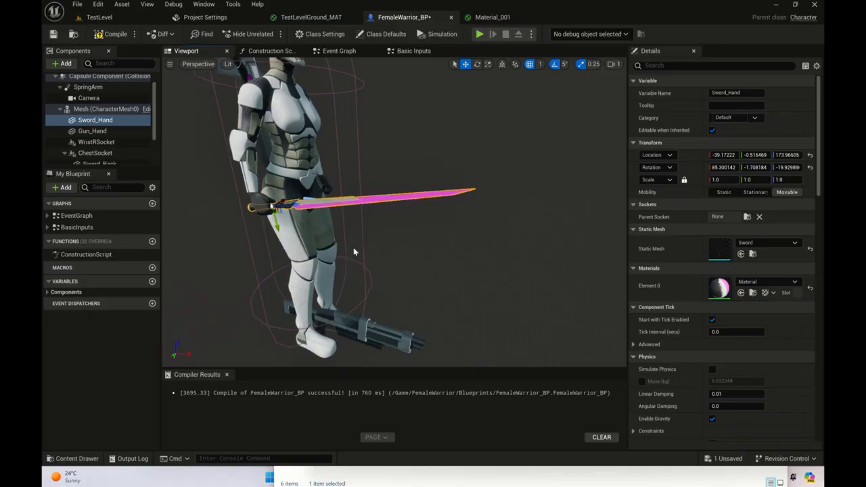
scroll(368, 253, "down", 4)
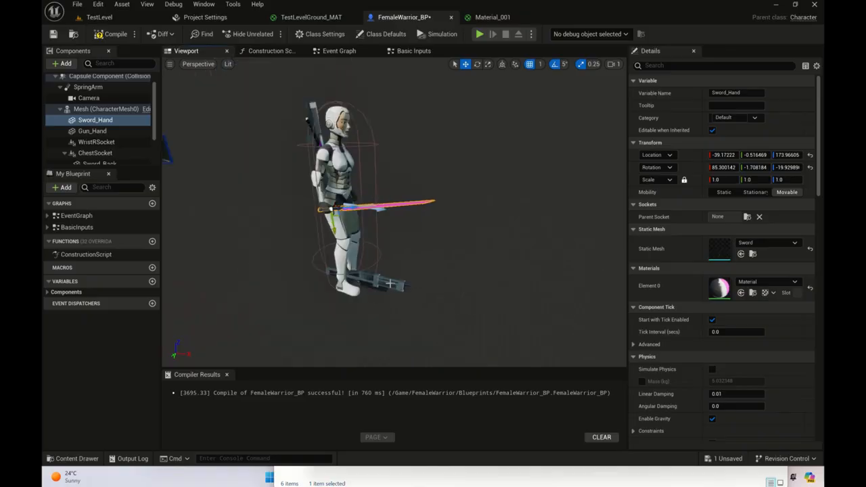
Rotate Gun_Hand 65° around X so the barrel points down toward the front of the character
left_click(390, 283)
scroll(390, 283, "up", 3)
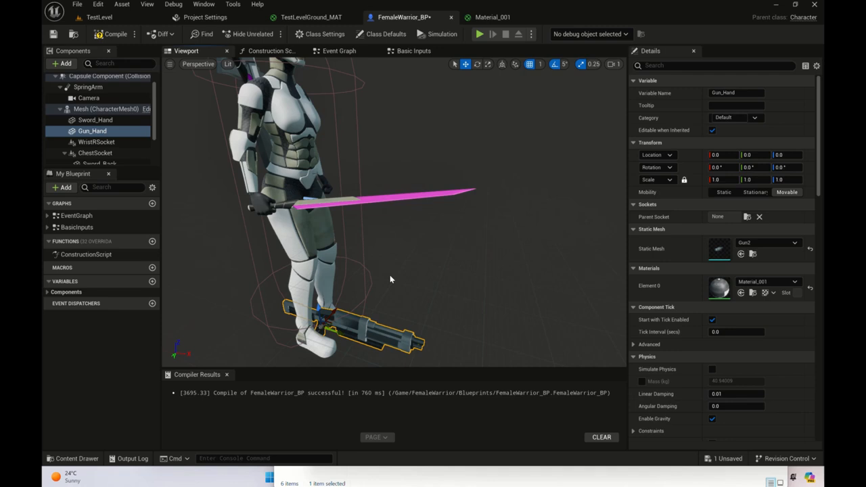
key("e")
mouse_move(333, 309)
left_mouse_down()
mouse_move(325, 331)
mouse_move(340, 314)
mouse_move(343, 322)
left_mouse_up()
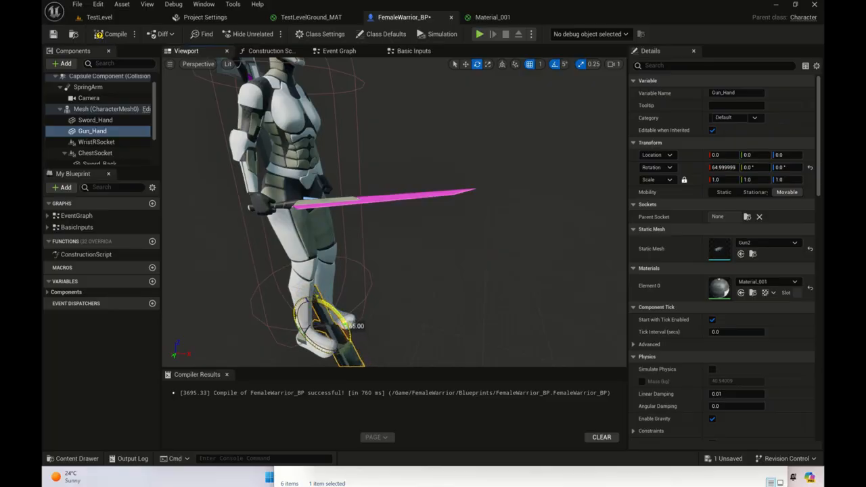
scroll(406, 291, "down", 6)
left_click_drag(441, 286, 482, 276, "alt")
scroll(468, 264, "up", 5)
scroll(469, 264, "down", 5)
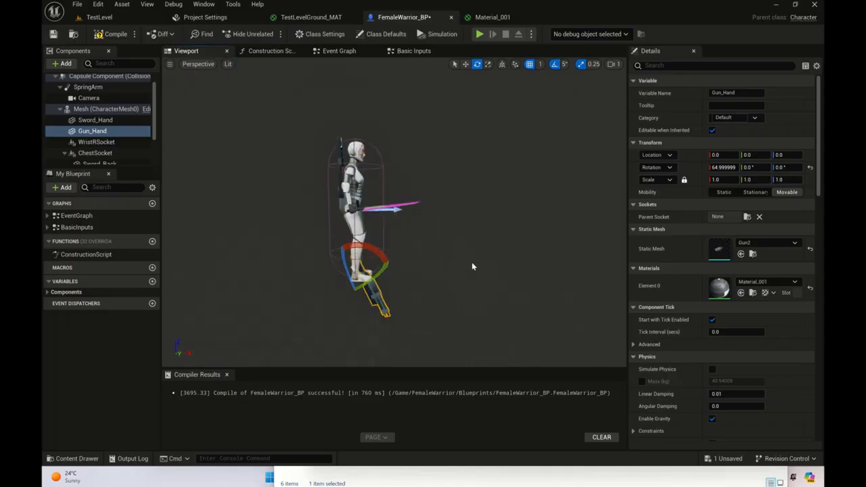
scroll(472, 267, "up", 2)
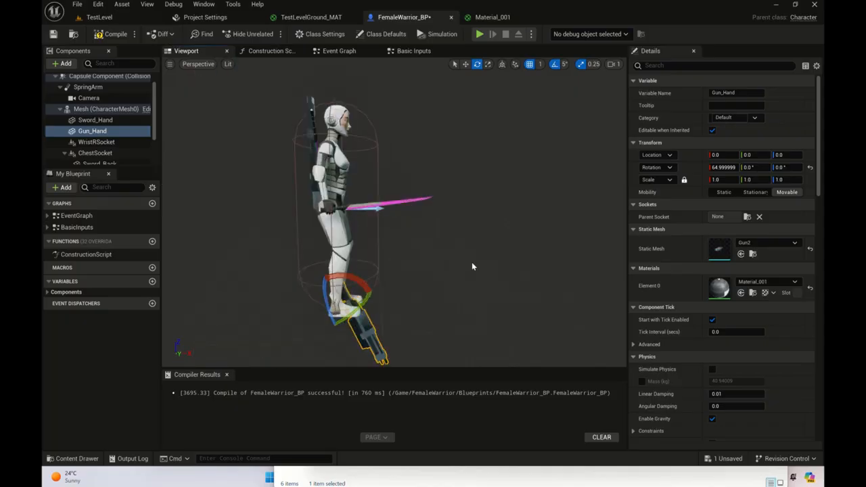
Raise Gun_Hand from the feet to the character's waist, at about Y -27, Z 205
key("w")
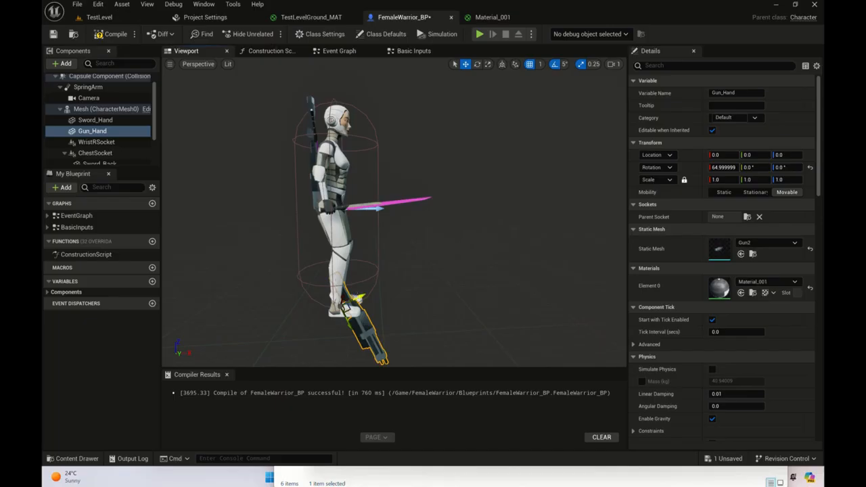
left_click_drag(353, 290, 345, 273)
key("ctrl+z")
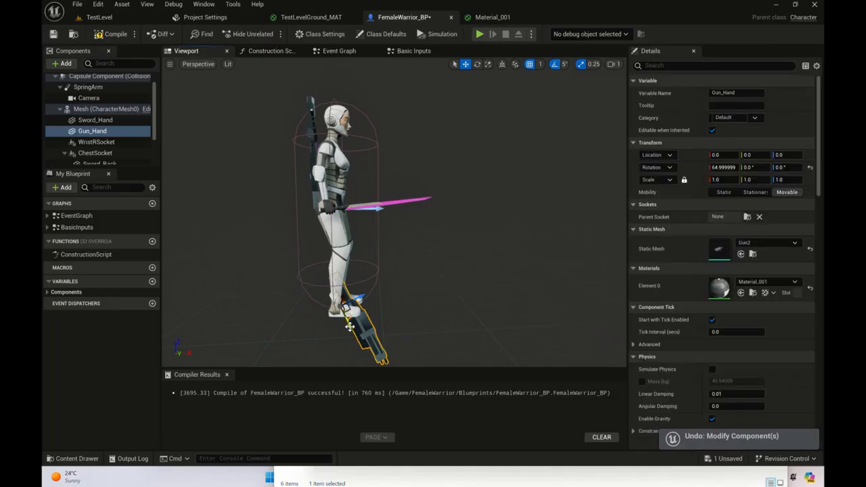
left_click_drag(348, 303, 410, 257)
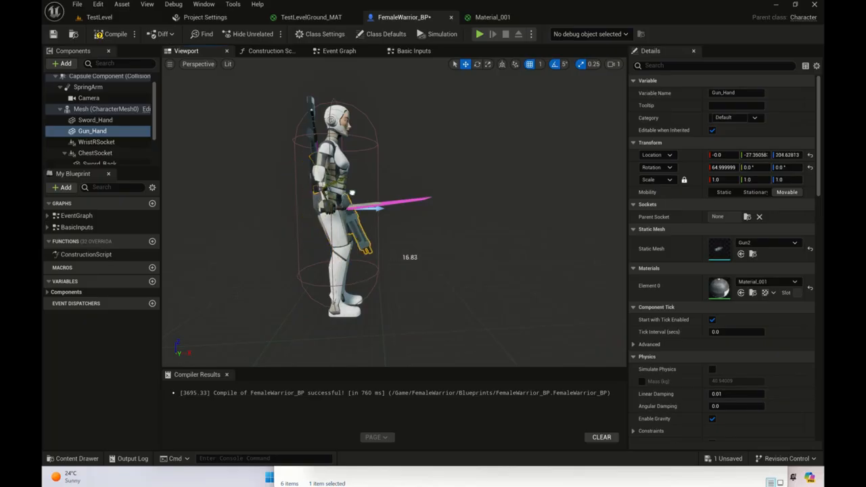
Place Gun_Hand at the right hand, about X -38, Y -13, Z 175, with rotation about 71°, -2°, -16°
left_click_drag(487, 230, 419, 251, "alt")
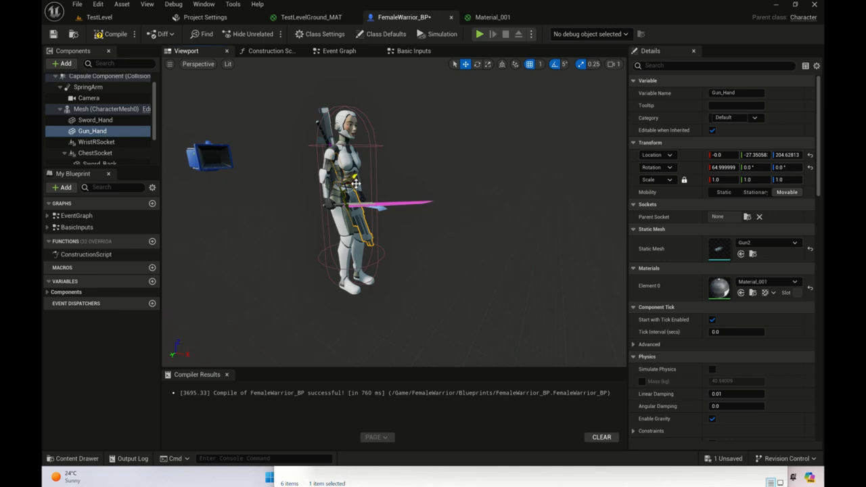
mouse_move(433, 253)
left_mouse_down()
mouse_move(410, 253)
mouse_move(425, 253)
left_mouse_up()
scroll(331, 192, "up", 6)
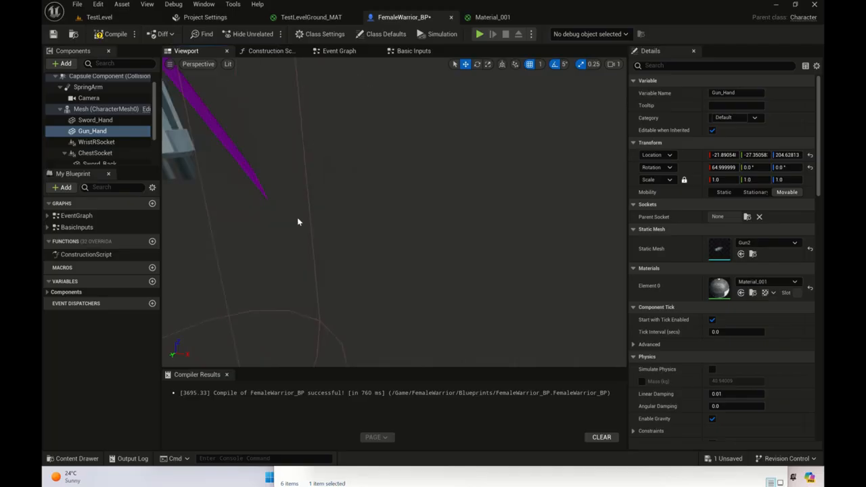
scroll(364, 210, "down", 6)
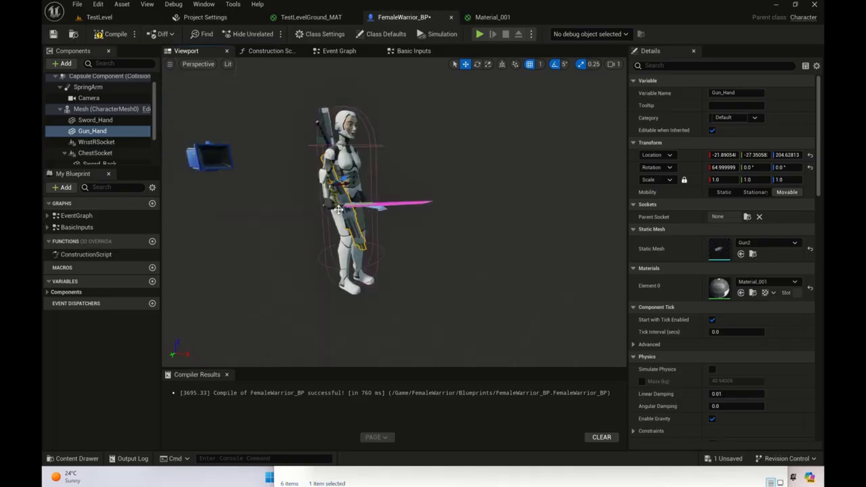
left_click_drag(423, 253, 433, 276)
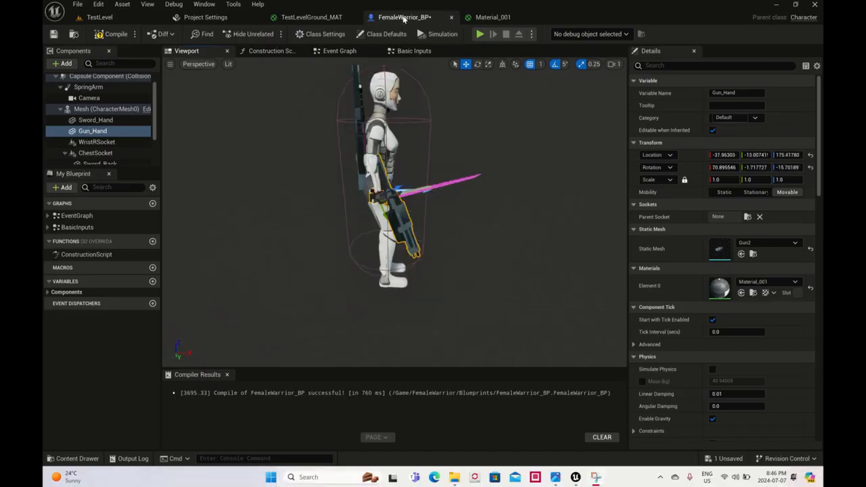
Shift Gun_Hand outward from the right leg to about X -44, Y -11, Z 176
left_click_drag(433, 271, 373, 276, "alt")
left_click_drag(431, 205, 406, 230, "alt")
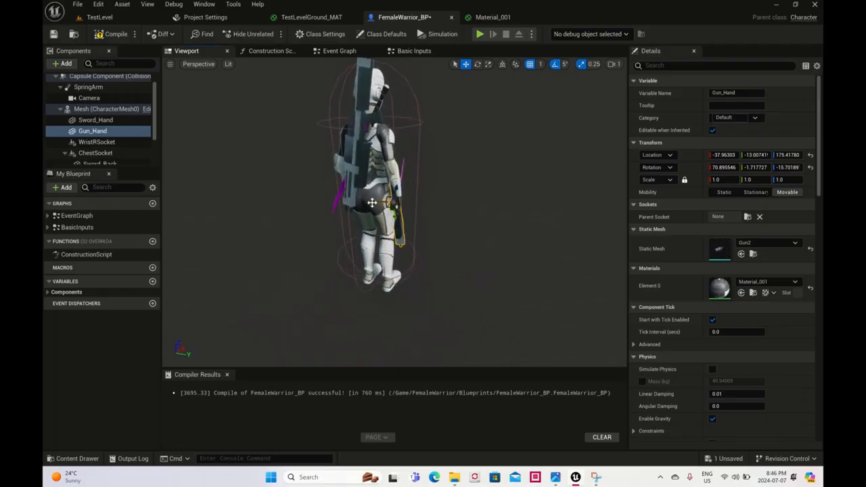
left_click_drag(517, 278, 523, 277)
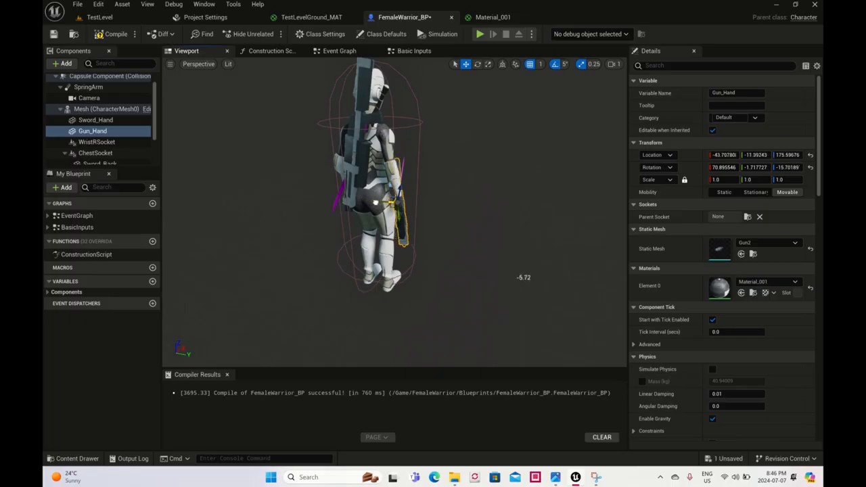
left_click_drag(489, 228, 392, 213, "alt")
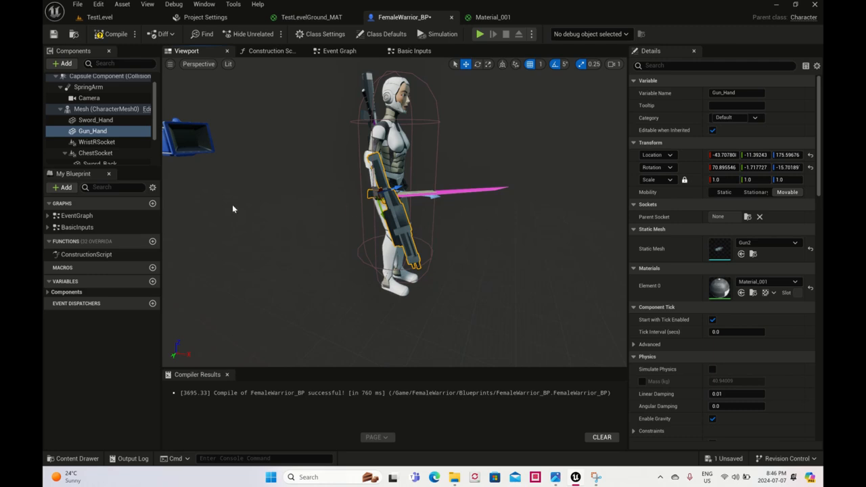
Attach both Sword_Hand and Gun_Hand to WristRSocket as child components
left_click(89, 122, "ctrl")
scroll(95, 131, "down", 1)
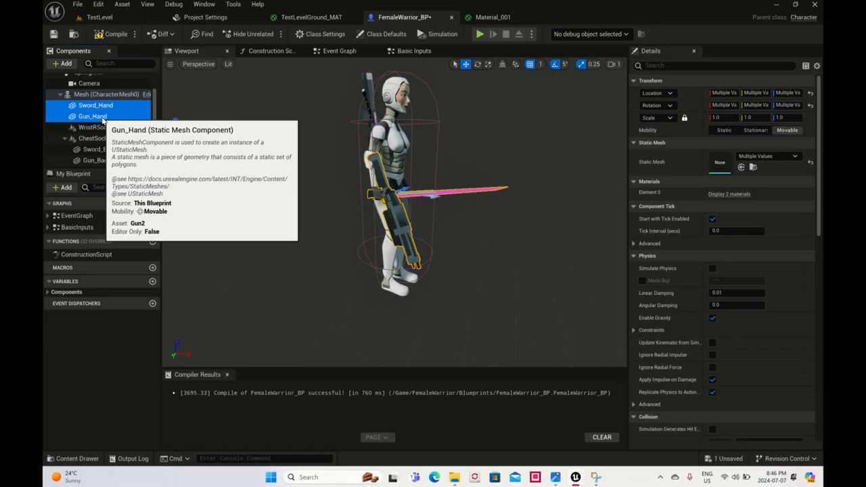
left_click_drag(103, 119, 103, 128)
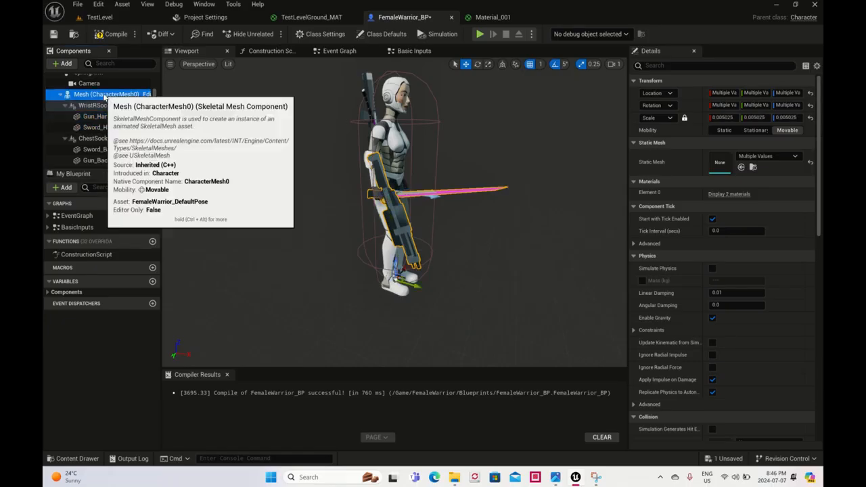
Turn off Pause Anims on the character Mesh and view the animated character with its weapons from the front and back
left_click(102, 95)
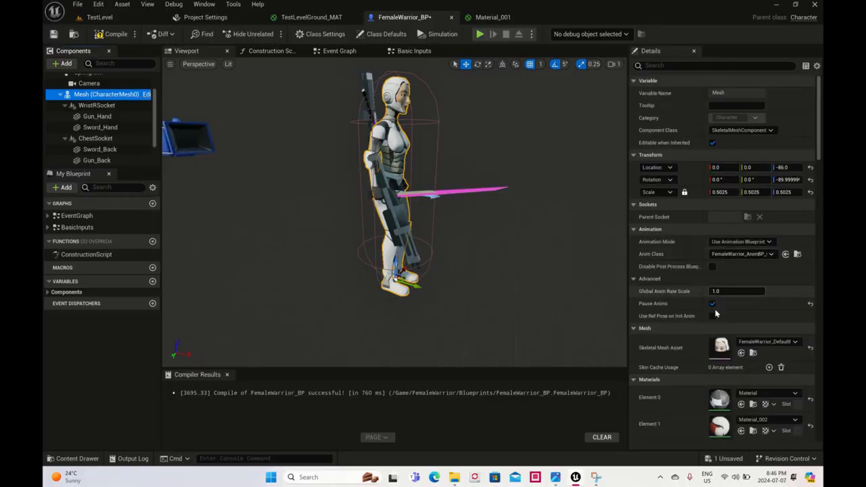
left_click(712, 304)
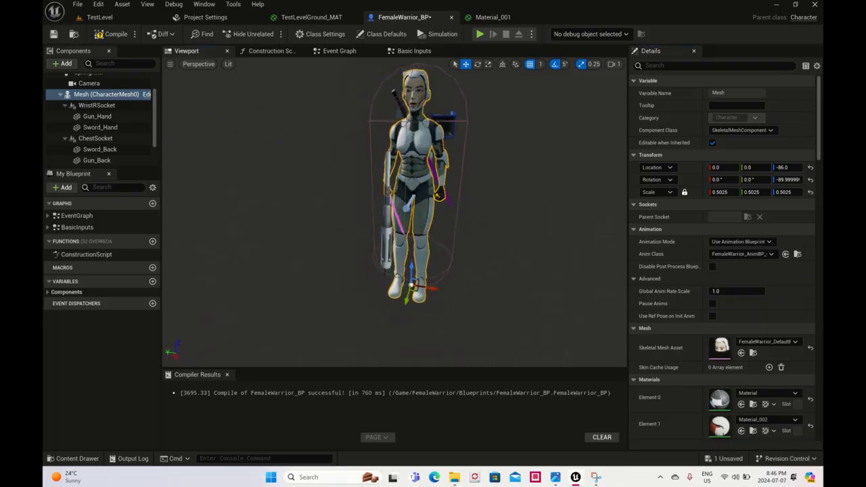
left_click_drag(379, 209, 600, 201, "alt")
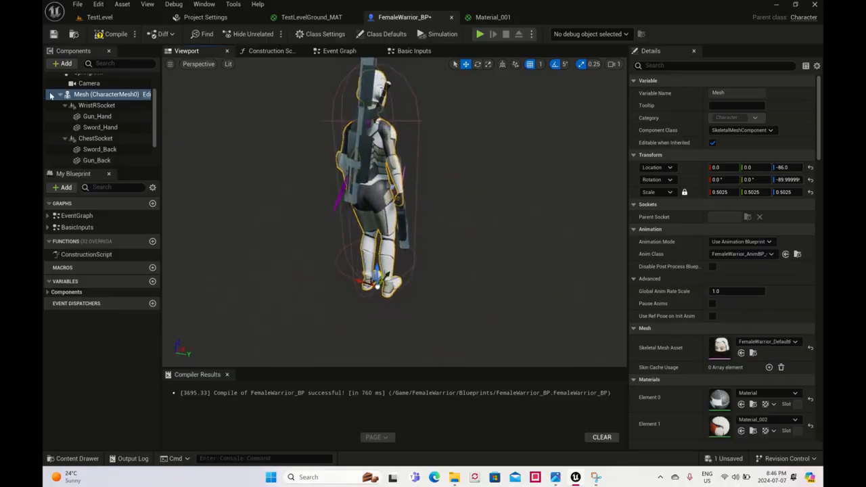
Make Gun_Hand and Sword_Hand invisible by disabling their Visible rendering option, and compile the blueprint
left_click(113, 119)
left_click(108, 128, "ctrl")
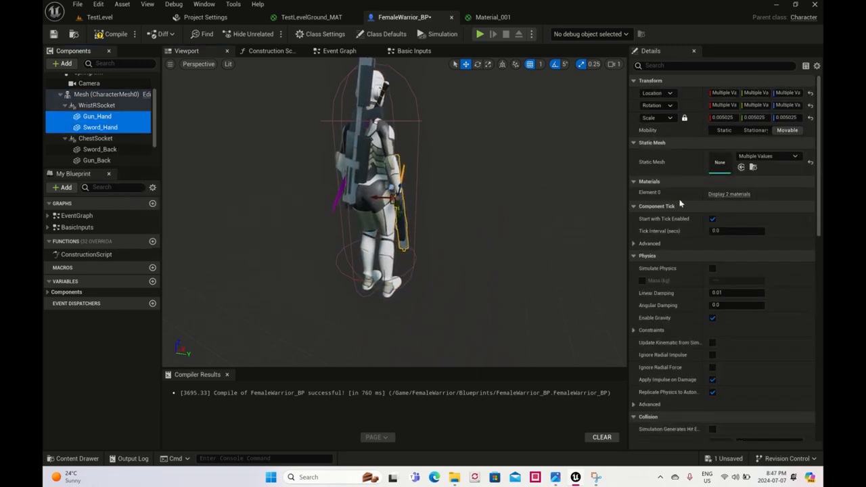
scroll(763, 217, "down", 3)
scroll(763, 217, "down", 5)
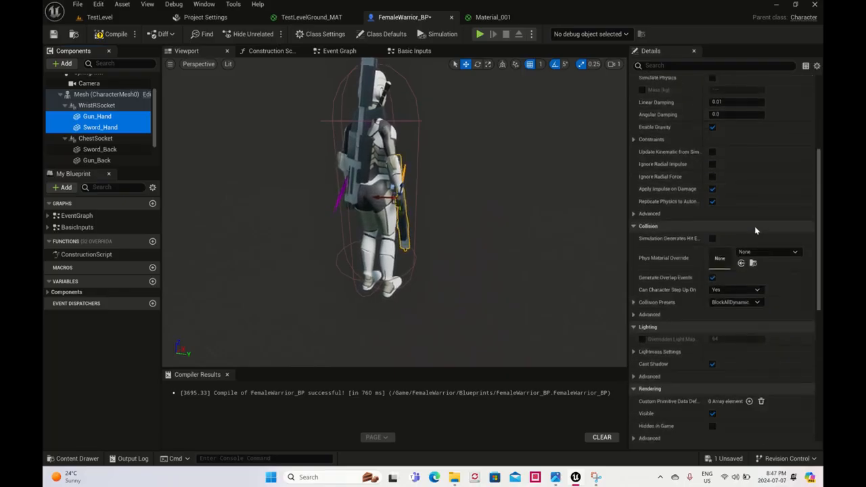
scroll(756, 230, "down", 2)
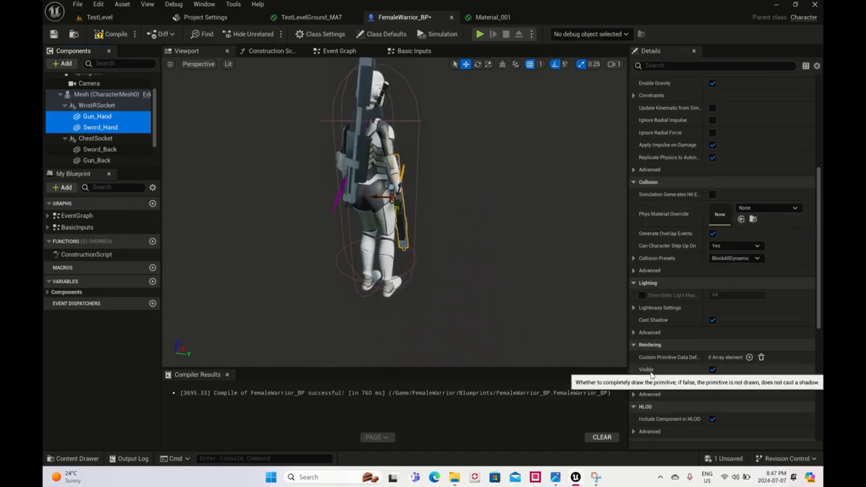
left_click(712, 370)
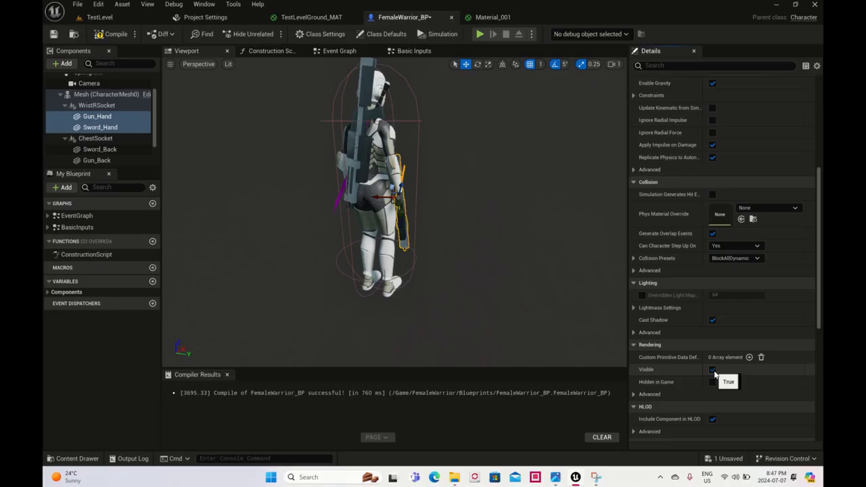
left_click(105, 35)
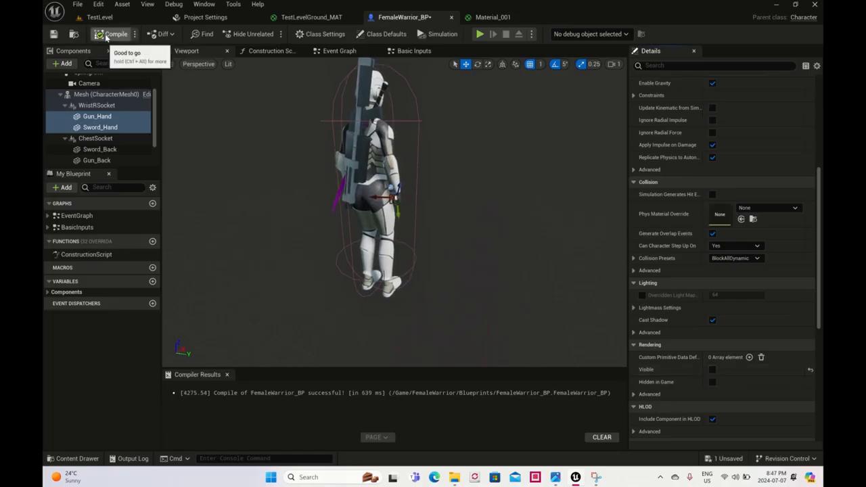
Play-test TestLevel, turning and moving the character to check its weapons from several sides, and stop the session
left_click(117, 20)
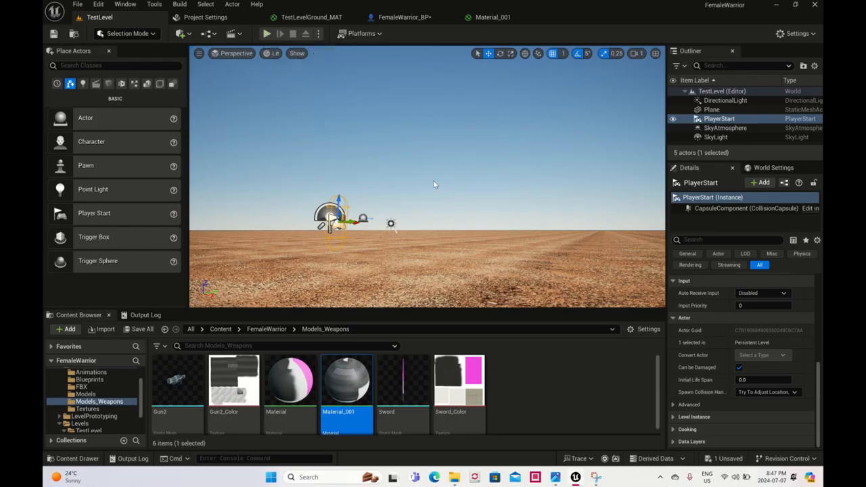
key("alt+p")
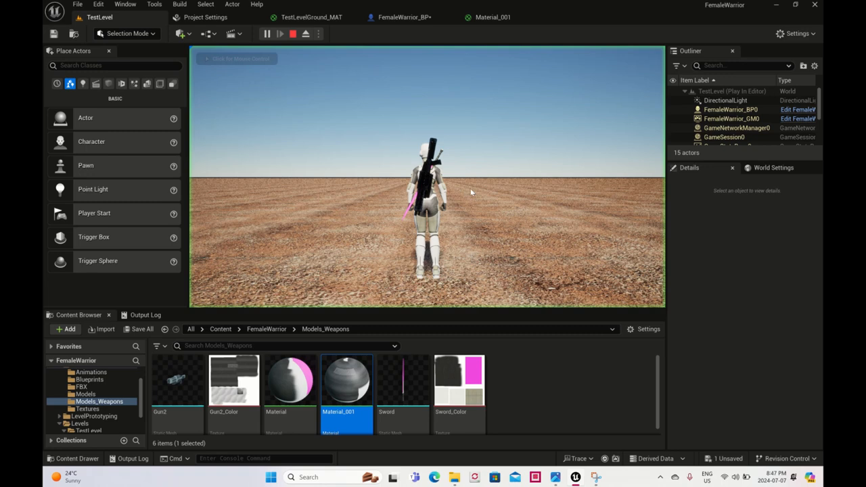
left_click(472, 193)
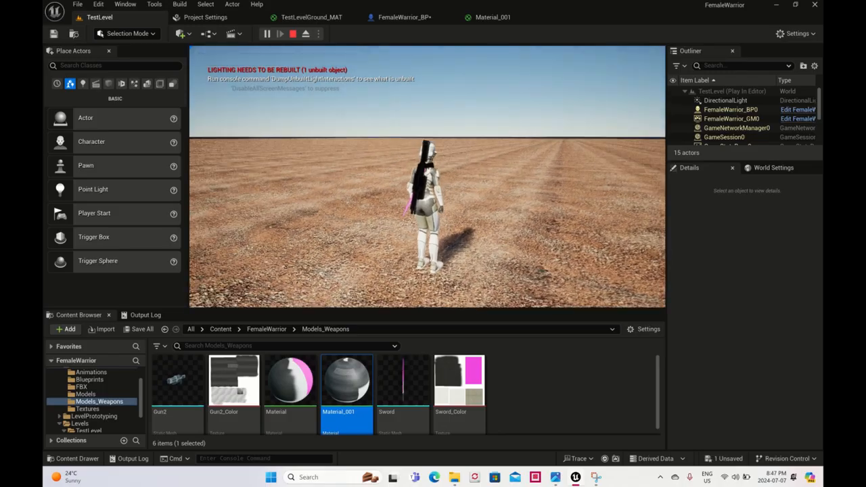
key("s")
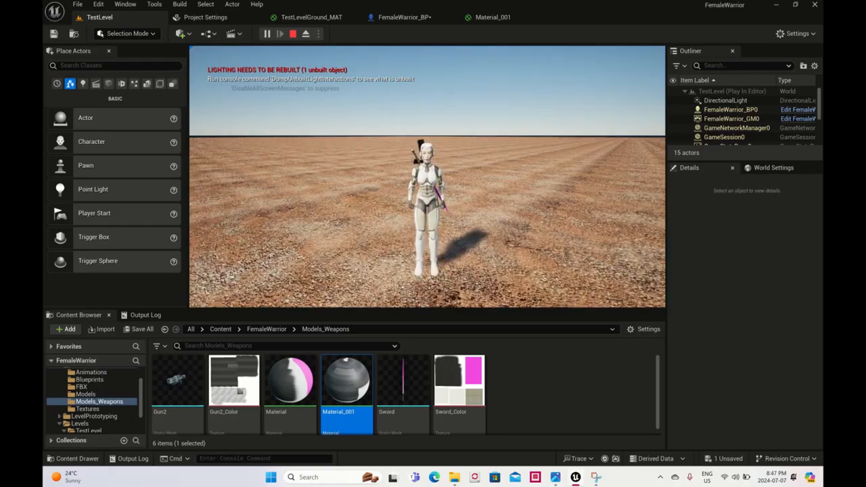
key("d")
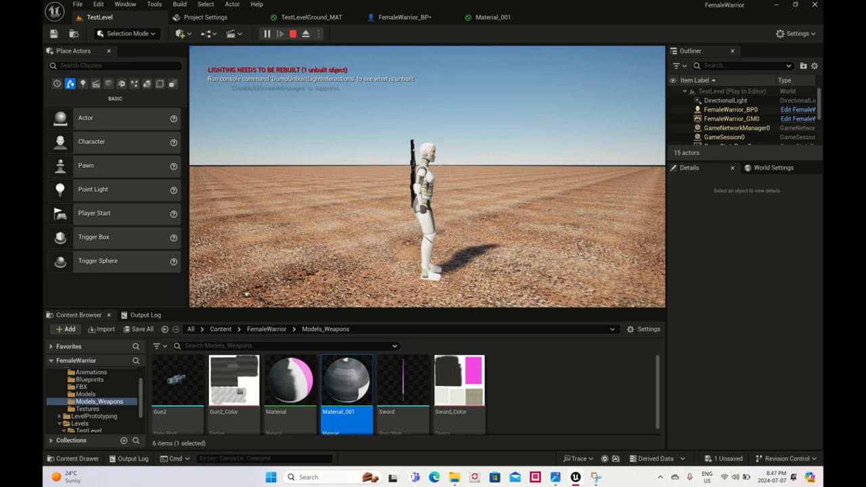
key("d")
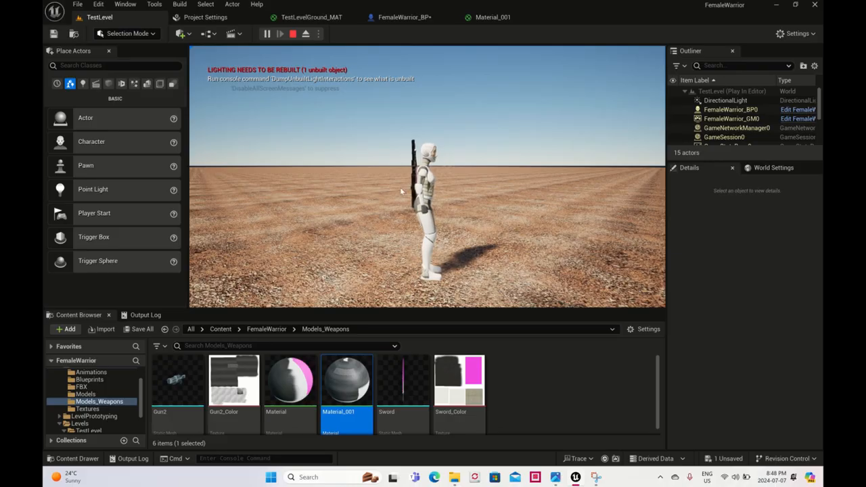
key("Escape")
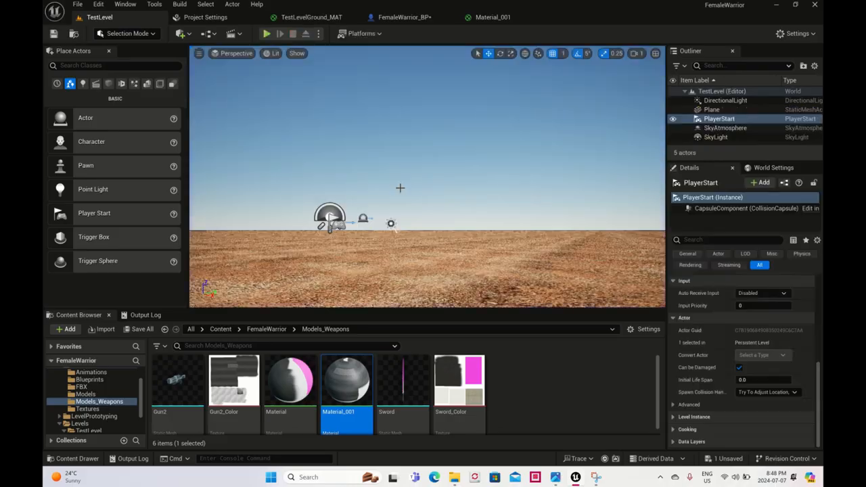